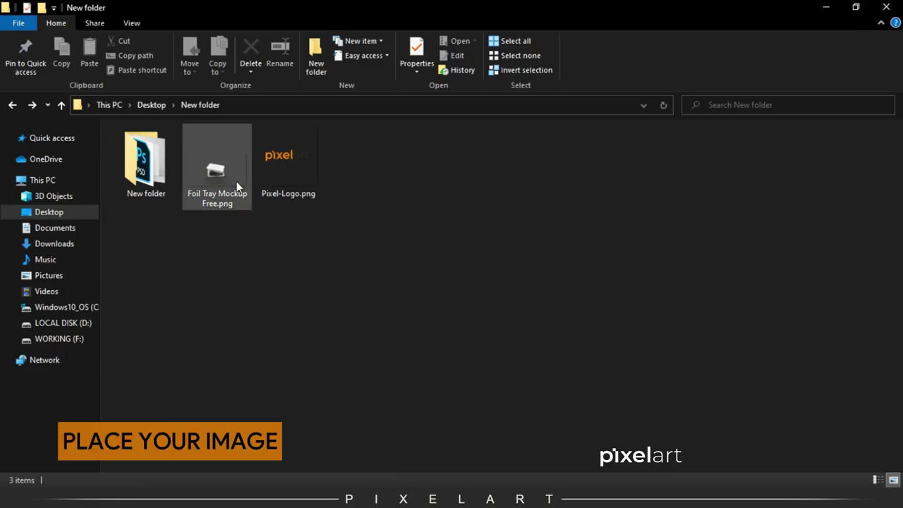
Step: Place Foil Tray Mockup Free.png on the canvas, enlarge it to fill most of it, and nudge it up
mouse_move(236, 182)
mouse_down()
mouse_move(374, 487)
mouse_move(343, 305)
mouse_up()
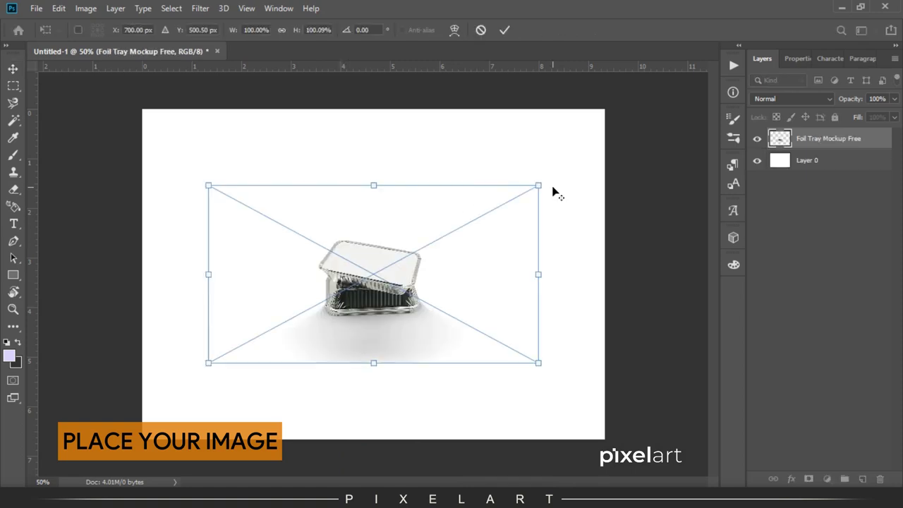
mouse_move(544, 184)
mouse_down()
mouse_move(859, 5)
mouse_move(899, 2)
mouse_up()
drag(484, 236, 484, 220)
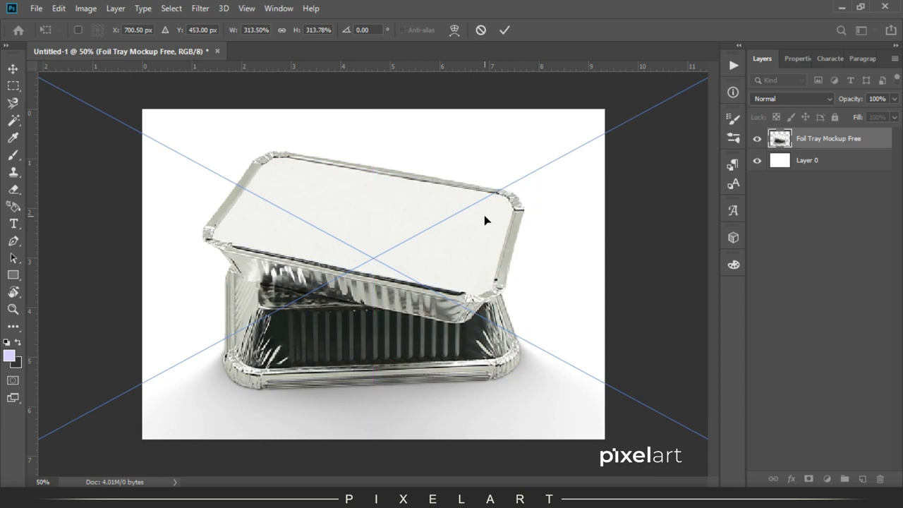
key(Return)
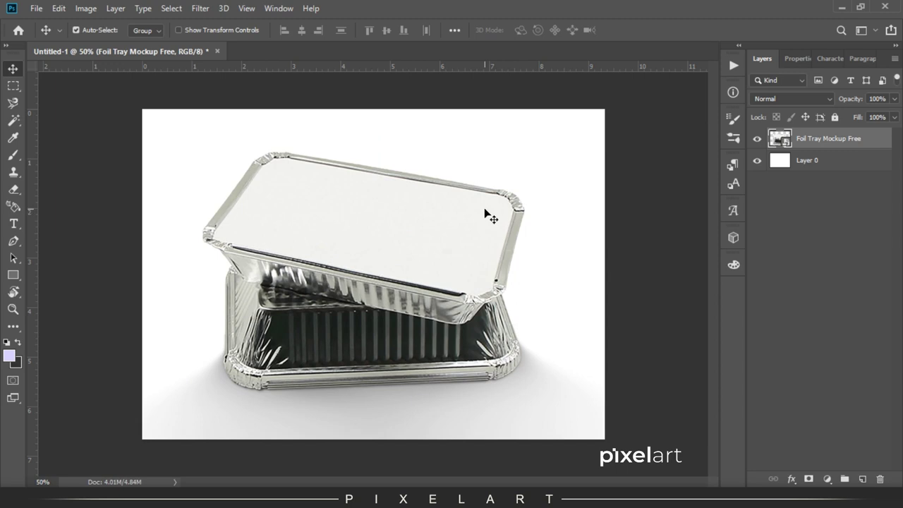
Step: Zoom in on the tray and start a Pen path at the lid's left corner
key(ctrl+plus)
key(ctrl+plus)
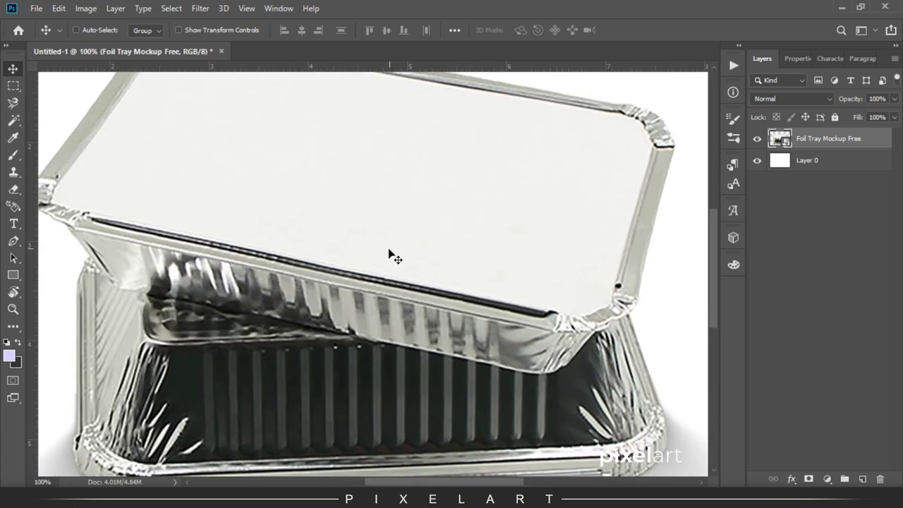
scroll(360, 263, down, 3)
scroll(282, 317, left, 4)
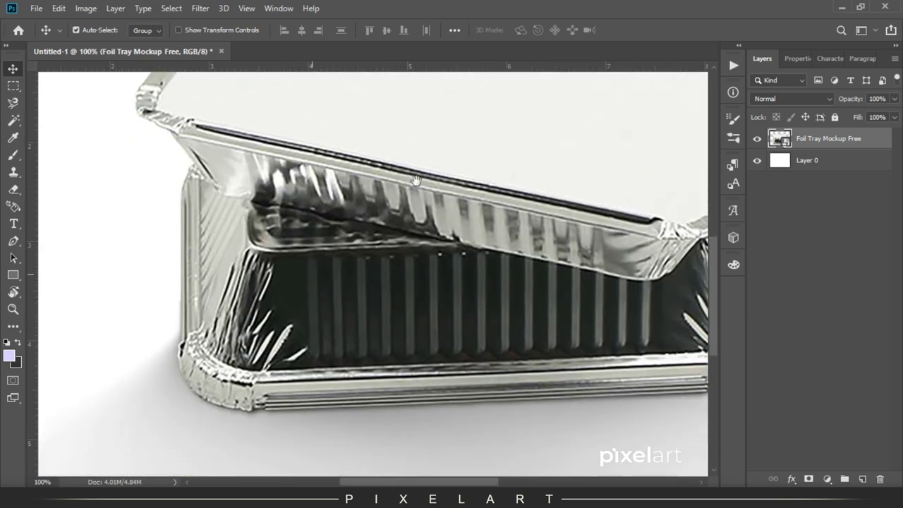
key(p)
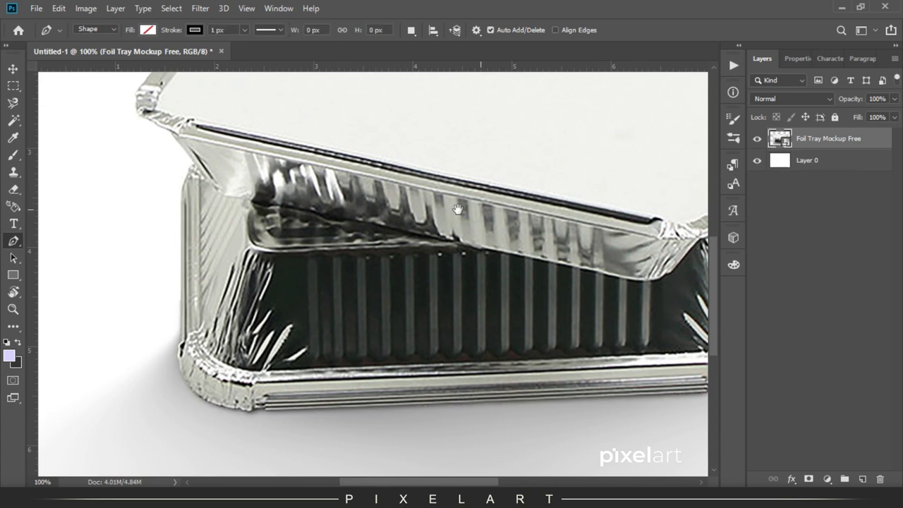
drag(457, 209, 354, 380)
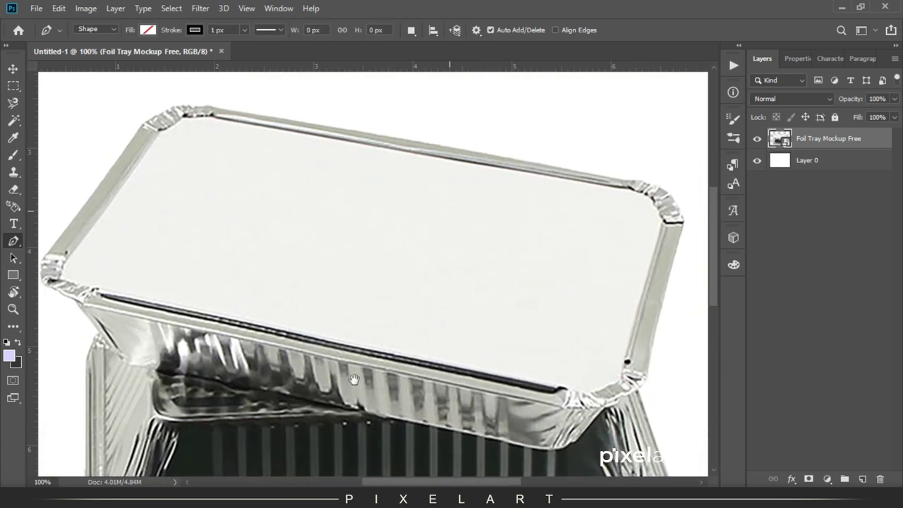
click(60, 276)
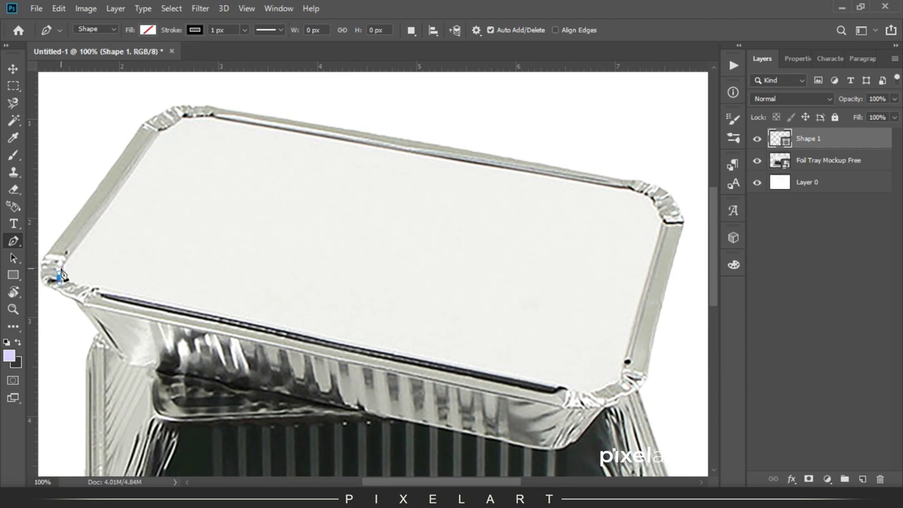
key(ctrl+plus)
mouse_move(123, 256)
mouse_down()
mouse_move(465, 272)
mouse_move(425, 356)
mouse_up()
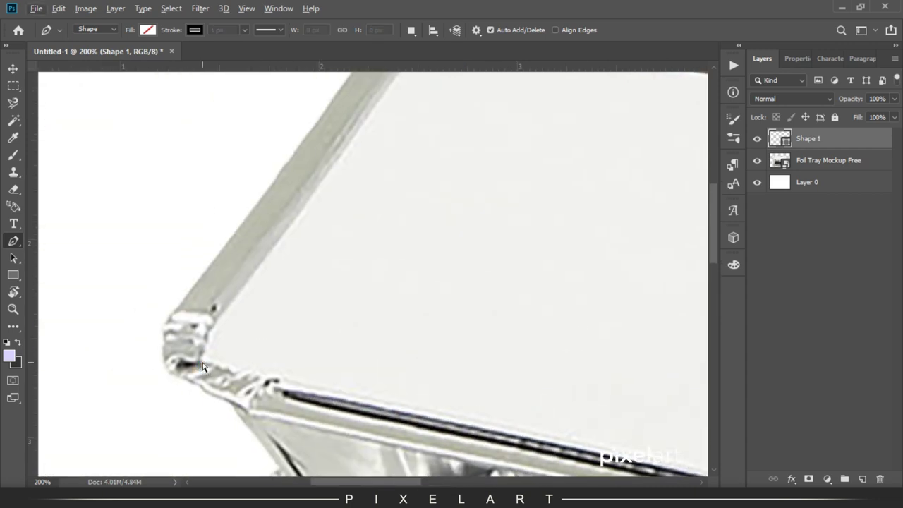
Step: Trace the lid's top rim, right corner and right edge with path points
mouse_move(285, 219)
mouse_down()
mouse_move(297, 178)
mouse_move(353, 151)
mouse_up()
click(347, 184)
click(365, 185)
click(393, 183)
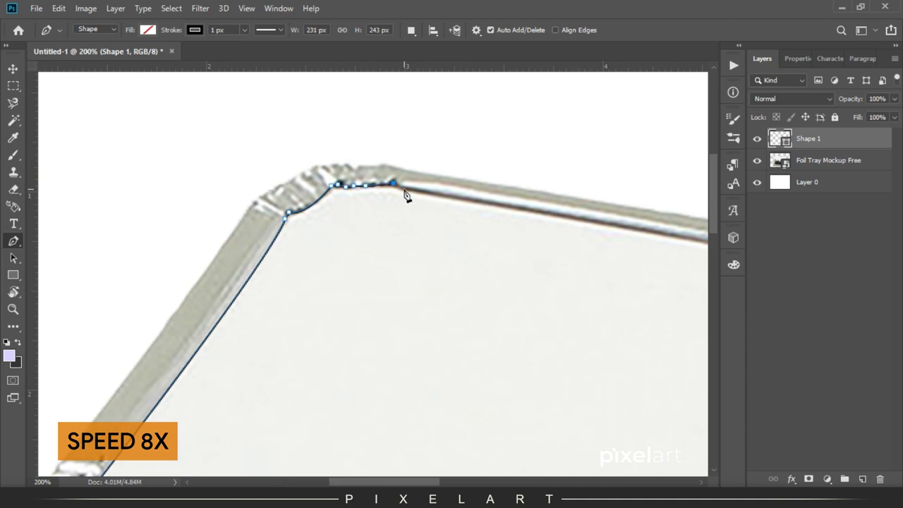
drag(670, 296, 456, 244)
click(445, 235)
click(472, 241)
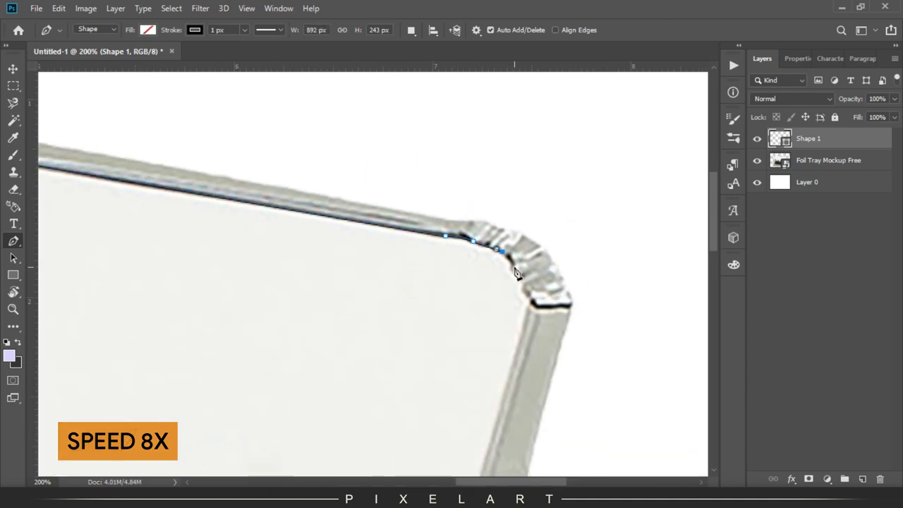
drag(514, 297, 530, 100)
click(471, 381)
click(464, 408)
click(458, 421)
Step: Trace the lid's lower corner and bottom edge, closing the path at its start point
click(403, 445)
click(358, 443)
click(307, 430)
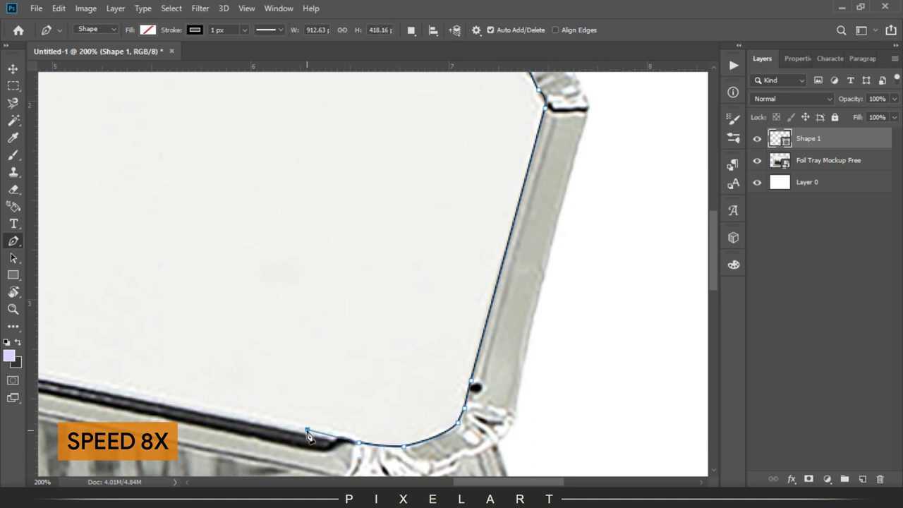
drag(319, 432, 698, 395)
click(266, 215)
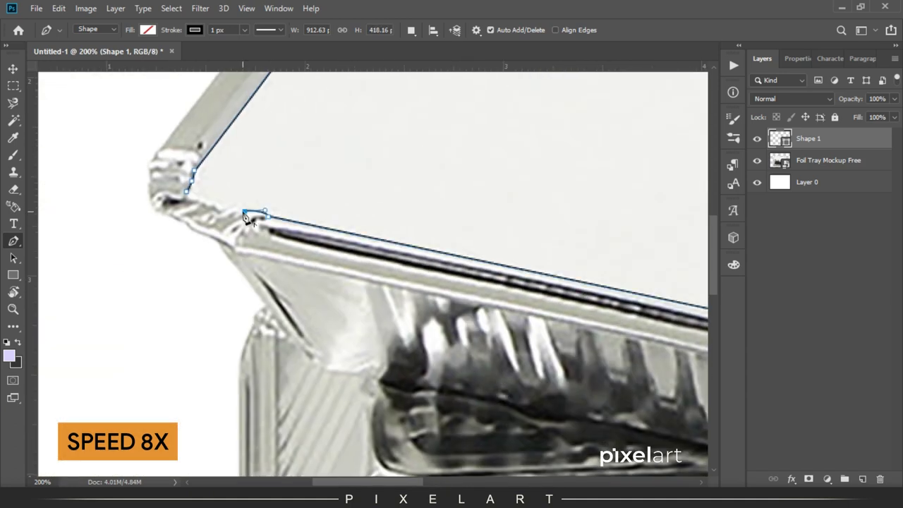
click(222, 209)
click(195, 181)
key(ctrl+minus)
key(ctrl+minus)
key(v)
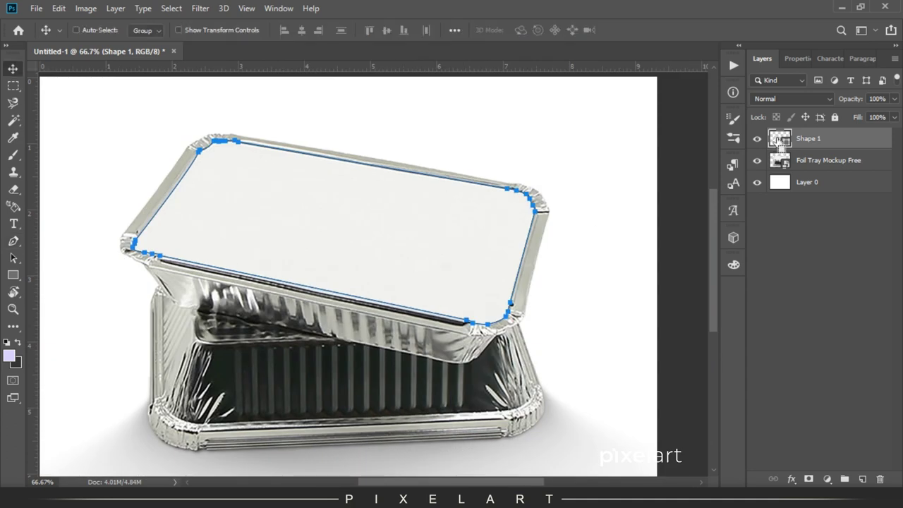
Step: Hide Shape 1 and copy the lid selection from the Foil Tray Mockup Free layer
click(862, 479)
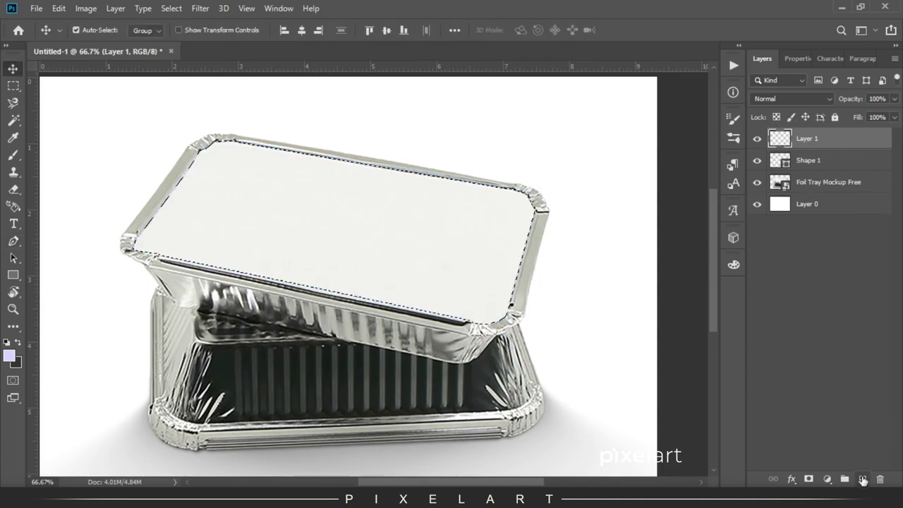
key(ctrl+z)
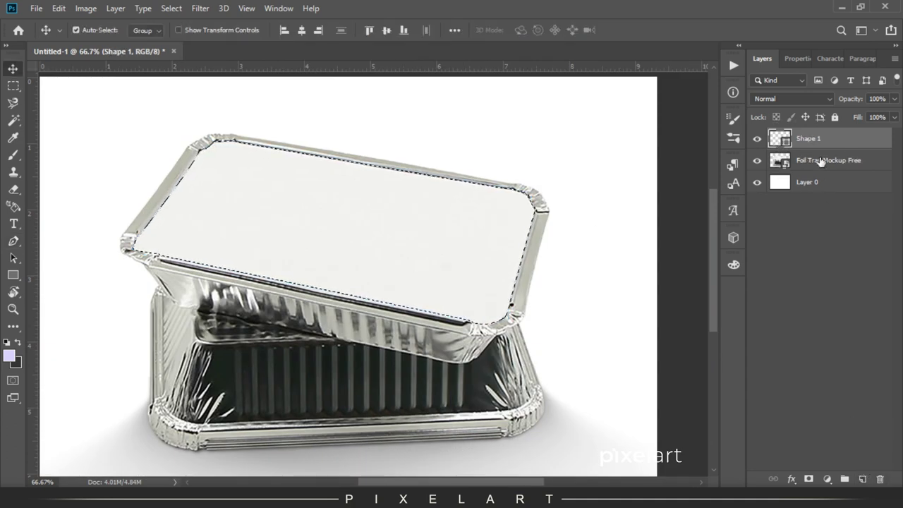
click(756, 139)
click(785, 163)
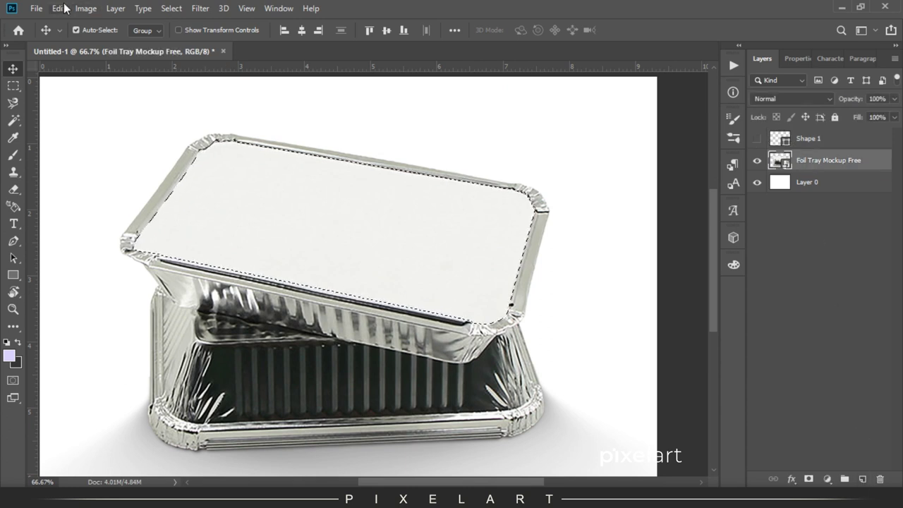
click(58, 8)
click(102, 98)
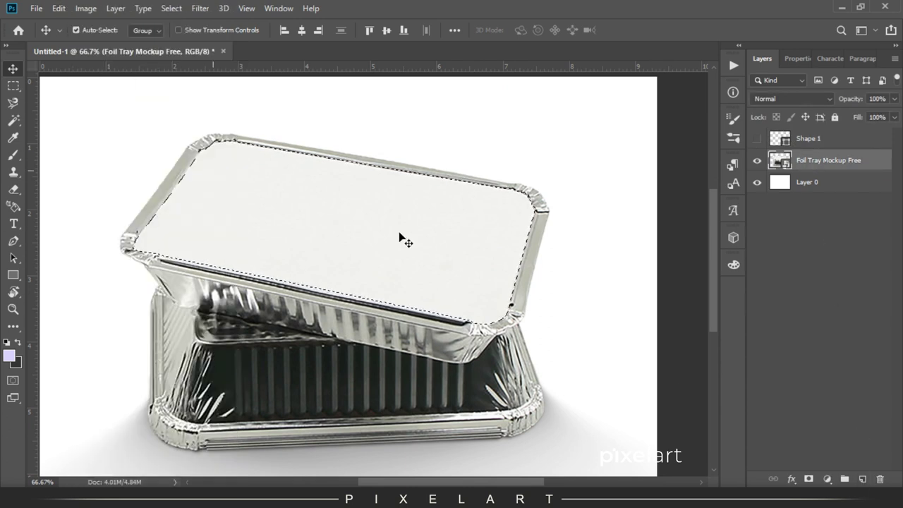
Step: Paste the lid in place on a new Layer 1, then delete the Shape 1 layer
click(862, 479)
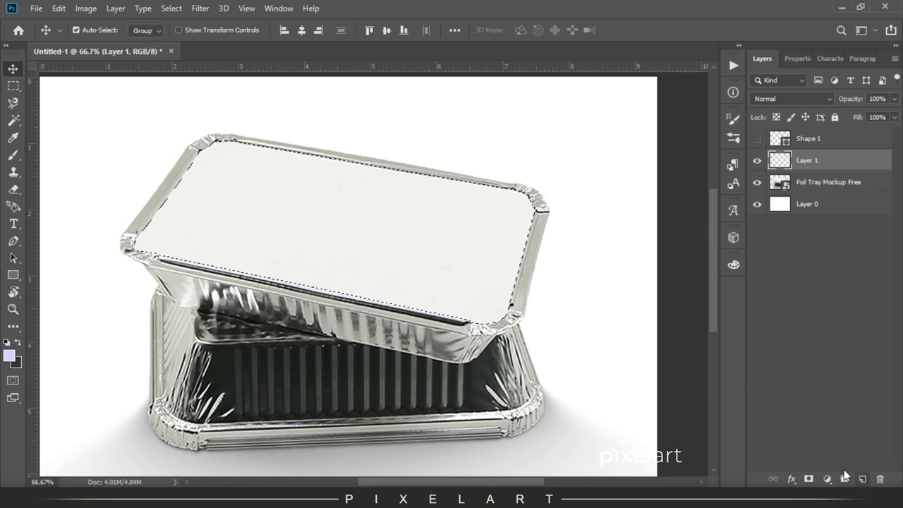
click(59, 8)
mouse_move(107, 135)
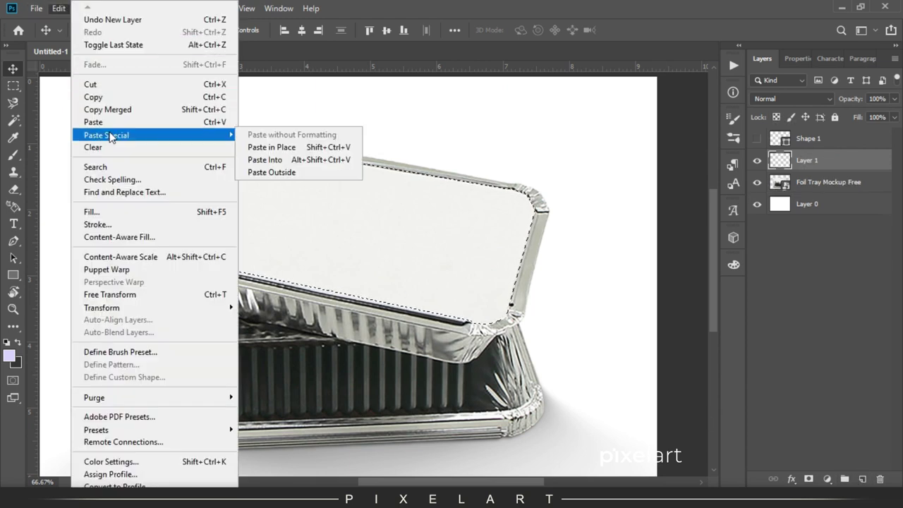
click(272, 146)
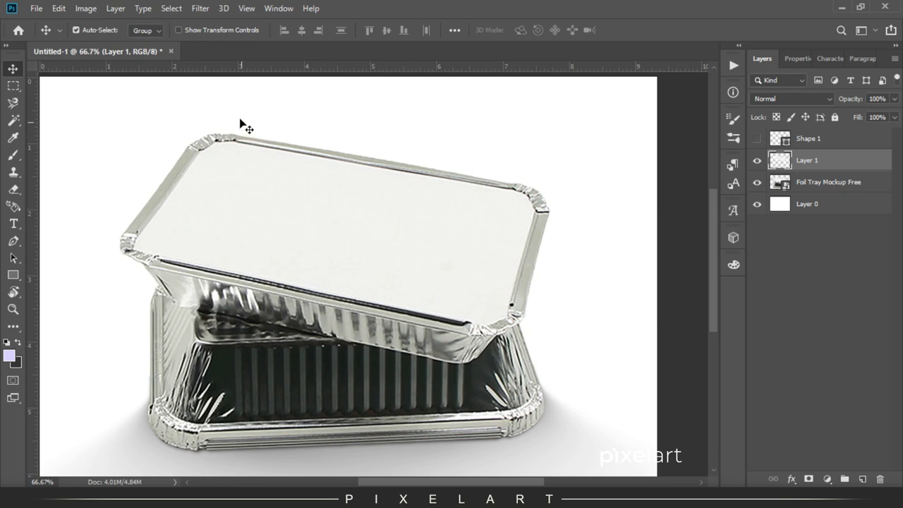
key(ctrl)
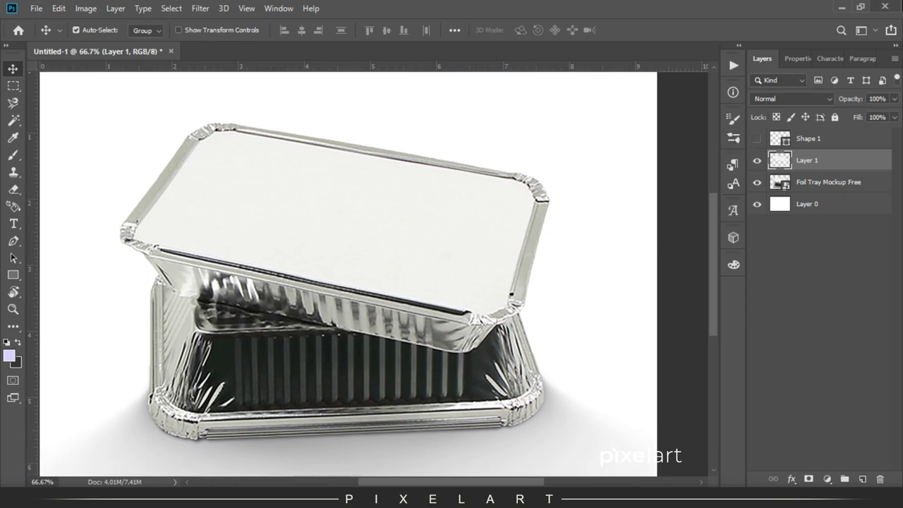
key(ctrl)
click(812, 139)
key(Delete)
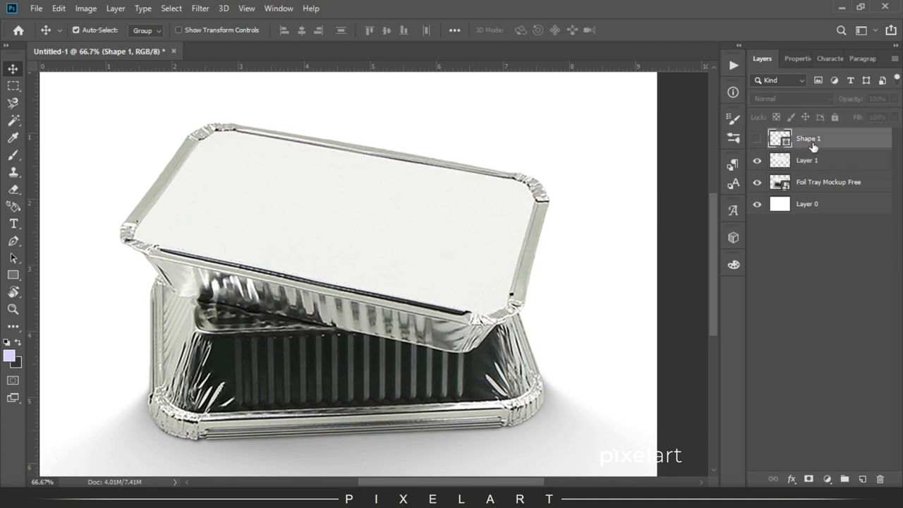
Step: Copy the tray minus its lid onto a new Layer 2 and hide the original tray layer
ctrl+click(781, 141)
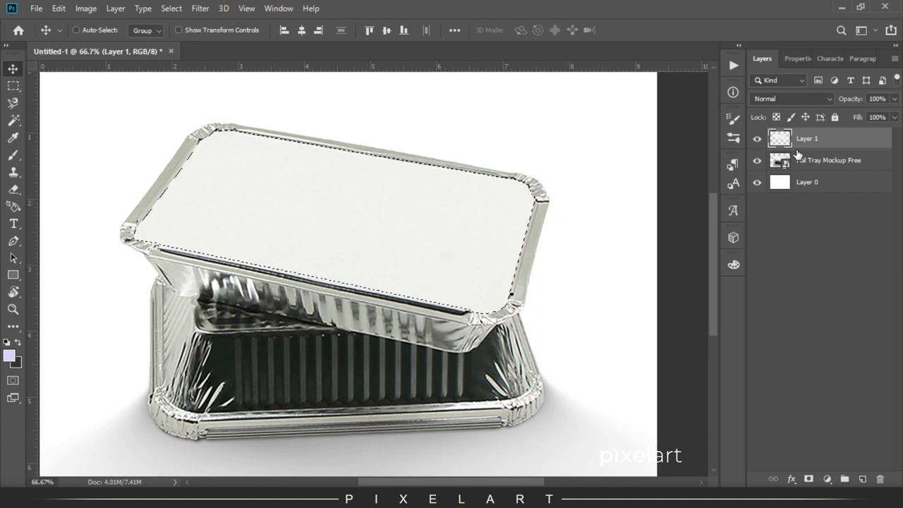
key(ctrl+shift+i)
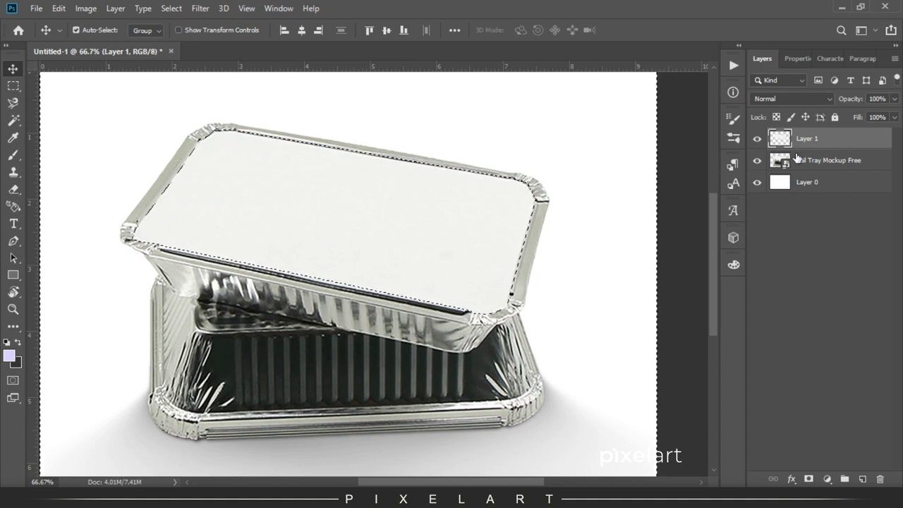
click(800, 168)
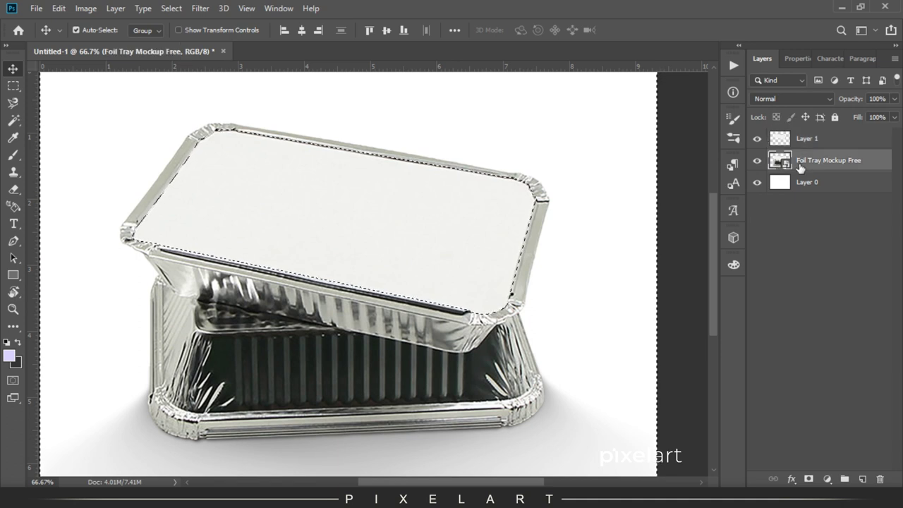
key(ctrl+j)
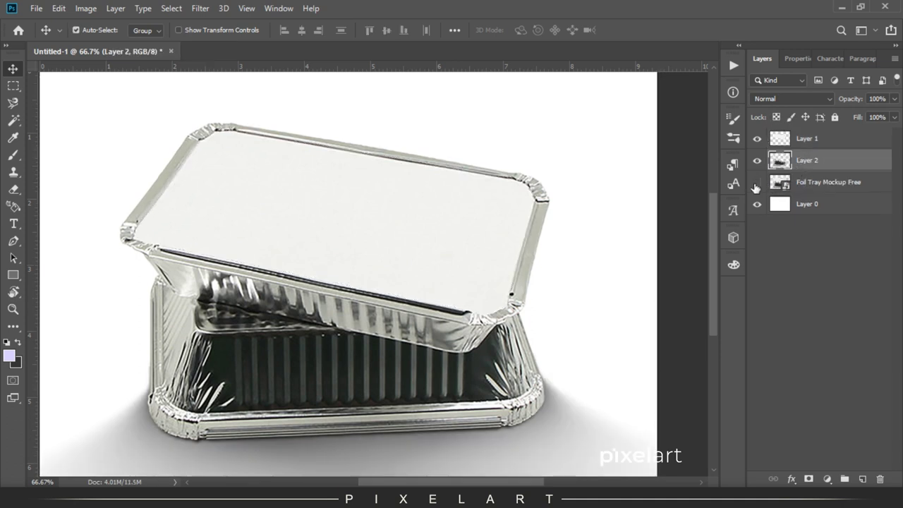
click(757, 183)
Step: Deselect, then reload the lidless tray's outline from Layer 2 as a selection
ctrl+click(779, 163)
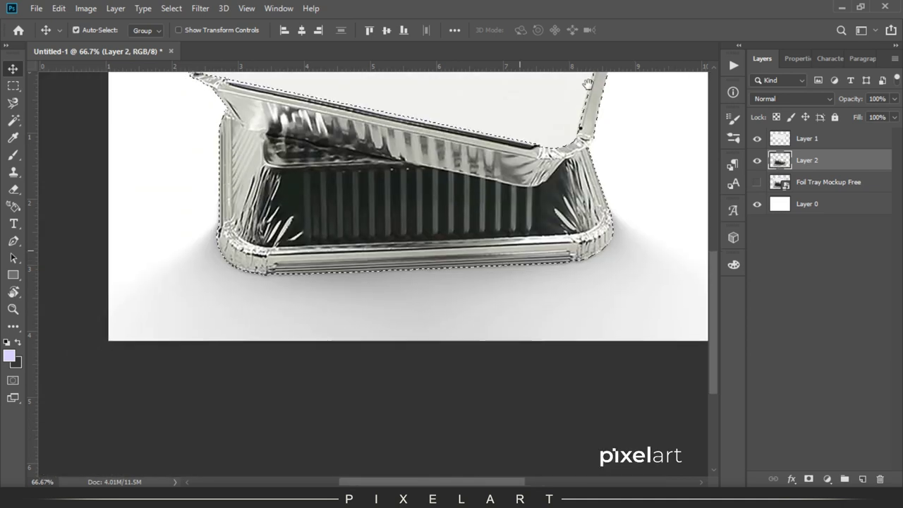
drag(588, 84, 496, 274)
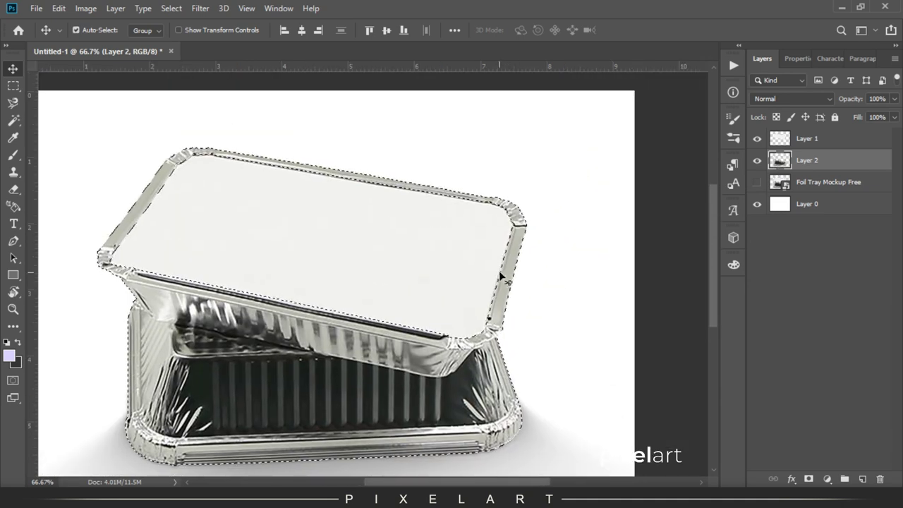
key(ctrl+d)
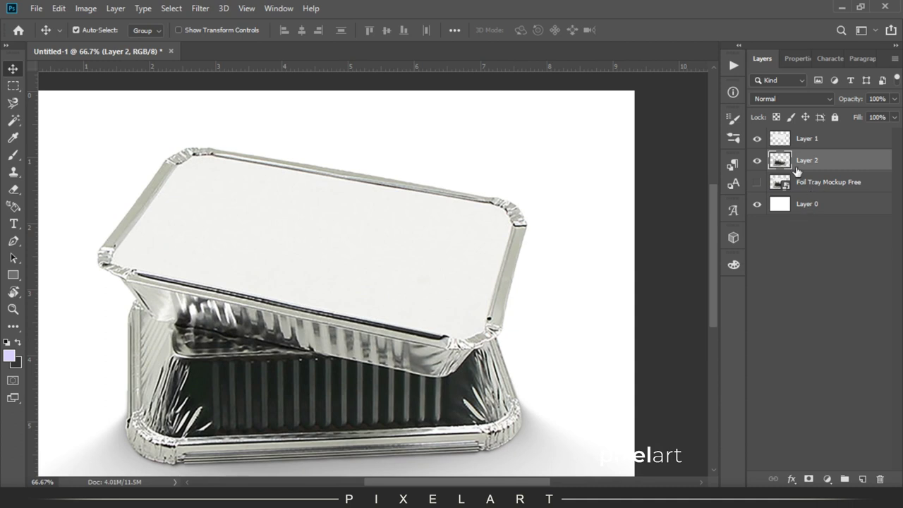
ctrl+click(779, 161)
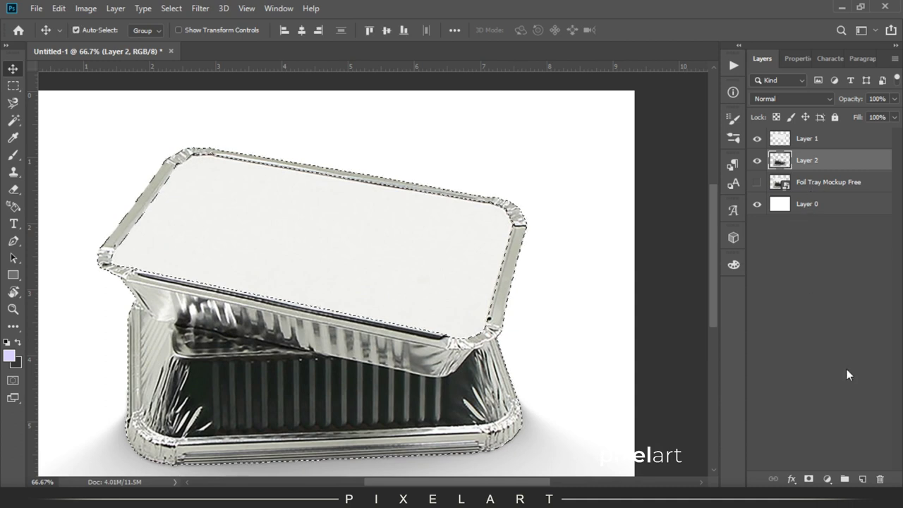
Step: Add a new layer and set the background colour to bright green #48ff00
click(862, 479)
click(17, 343)
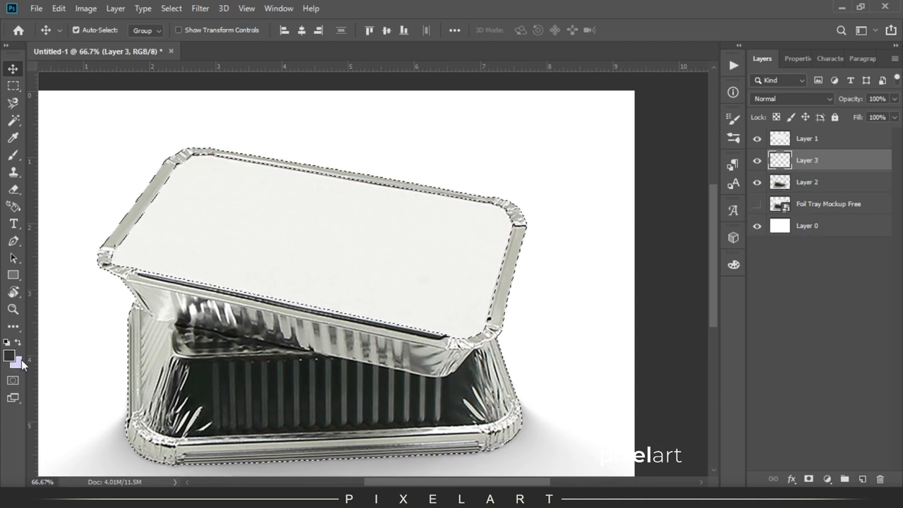
click(15, 362)
drag(717, 313, 717, 381)
drag(641, 333, 733, 173)
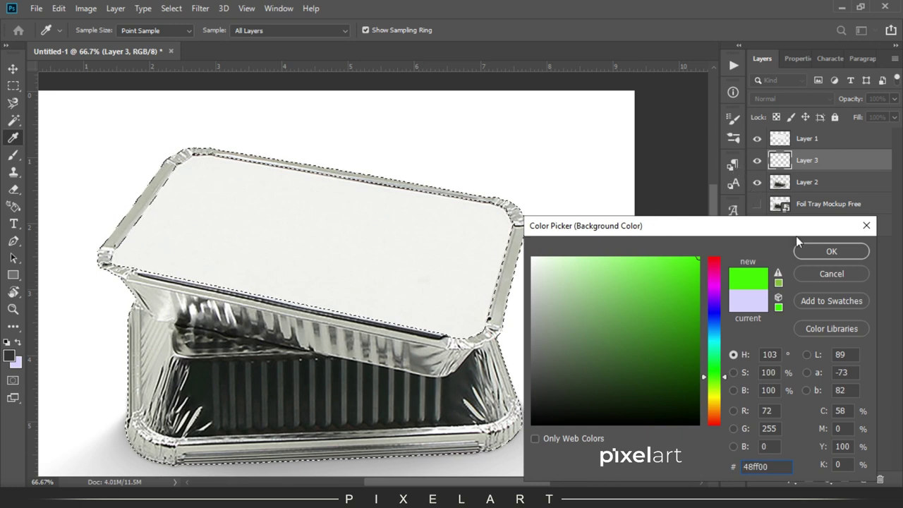
click(836, 255)
Step: Fill the tray selection with the green, deselect, and set Layer 3 to Color blend mode
key(v)
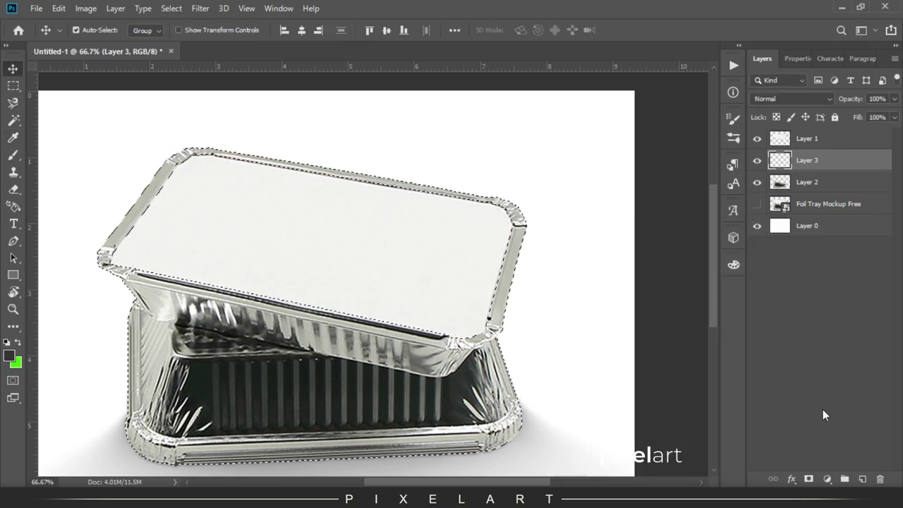
key(ctrl+BackSpace)
key(ctrl+d)
click(775, 100)
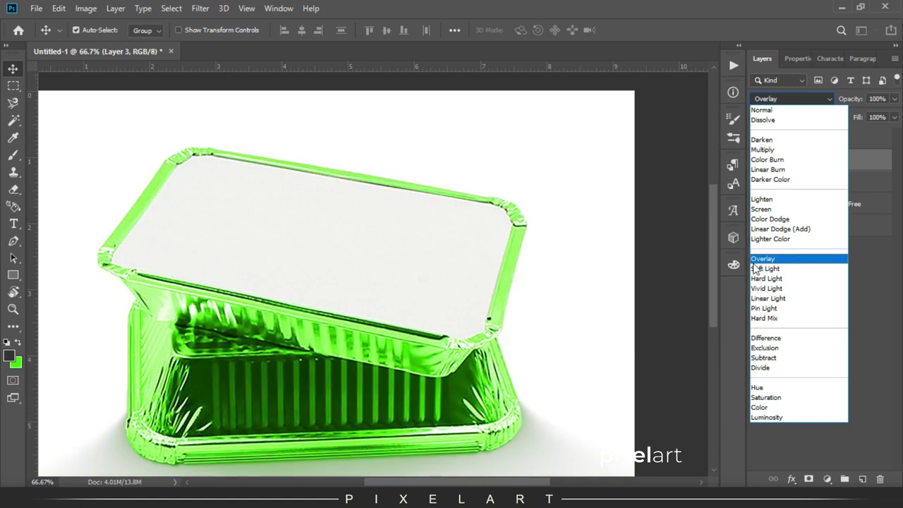
click(774, 408)
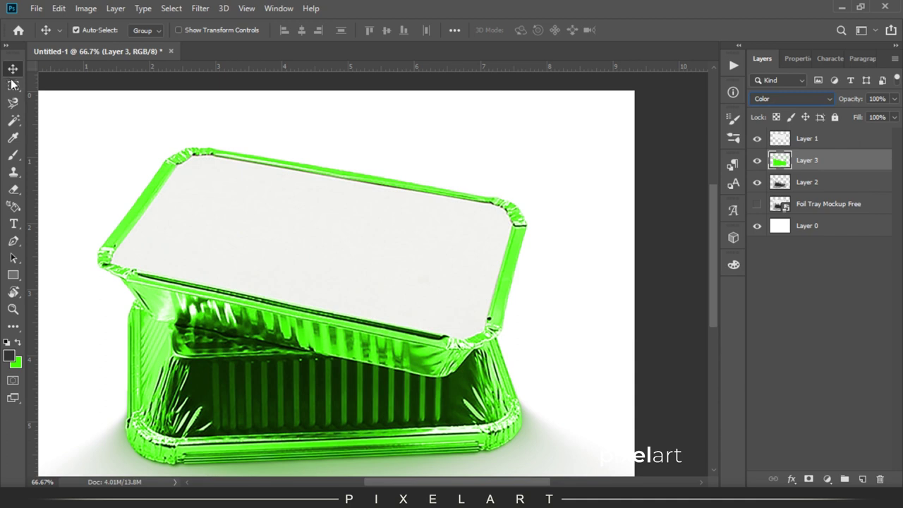
Step: Select Layer 1 and draw a rectangle covering the tray's lid area
key(ctrl+minus)
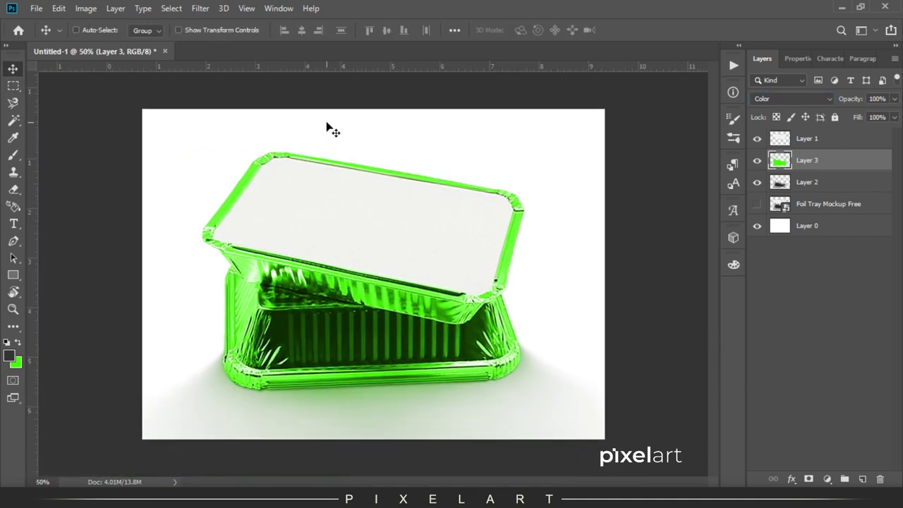
key(ctrl+minus)
key(ctrl+plus)
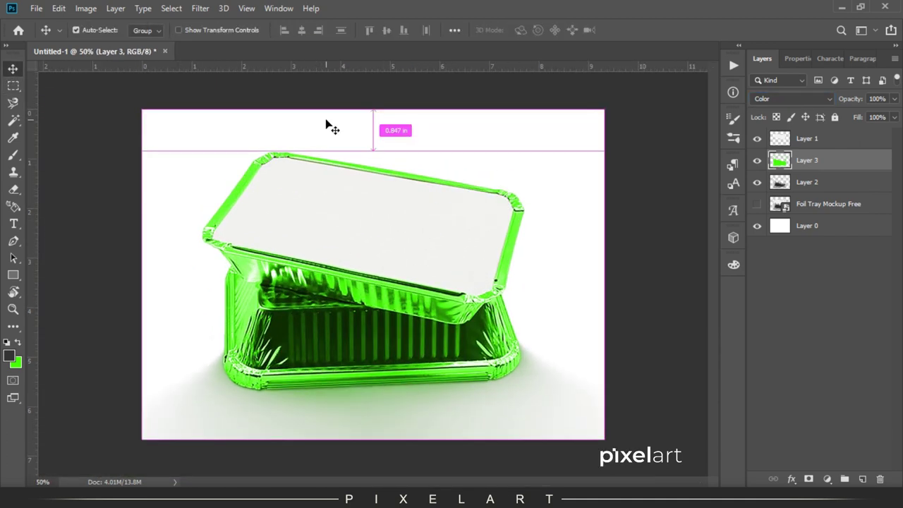
key(ctrl+plus)
key(alt+bracketright)
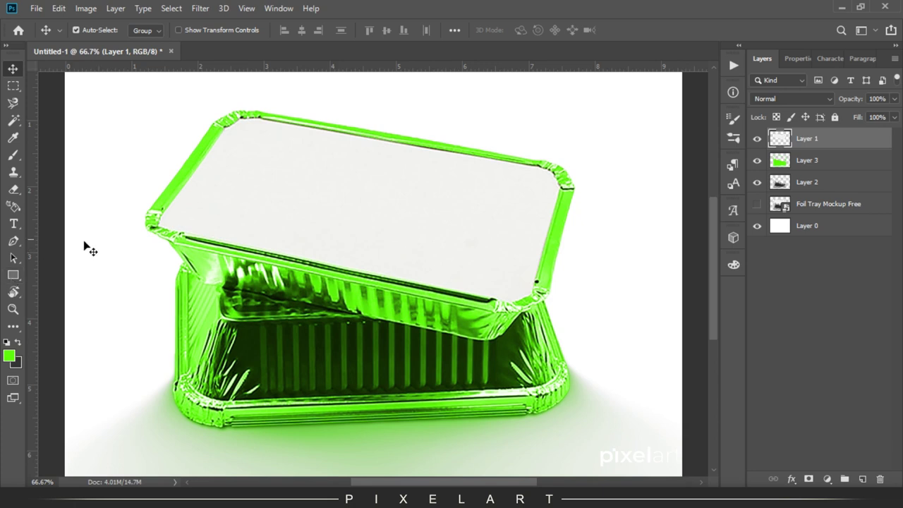
key(u)
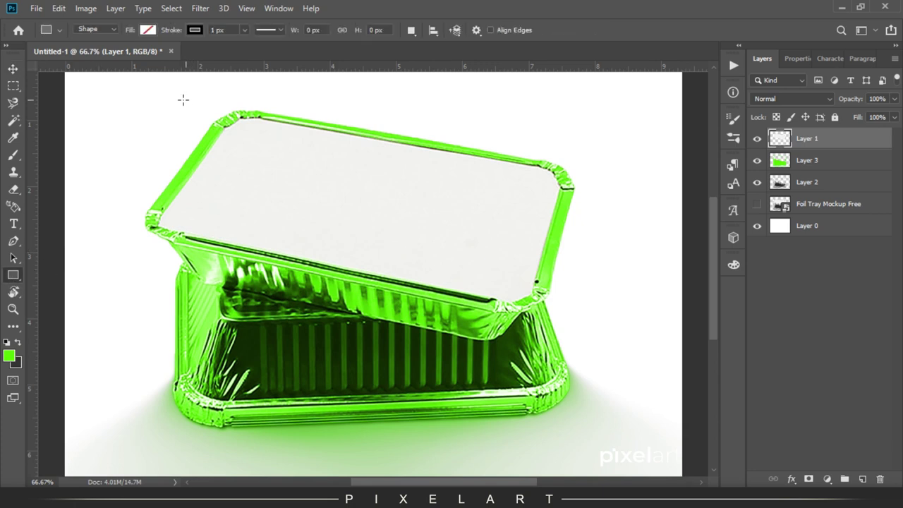
drag(170, 104, 605, 344)
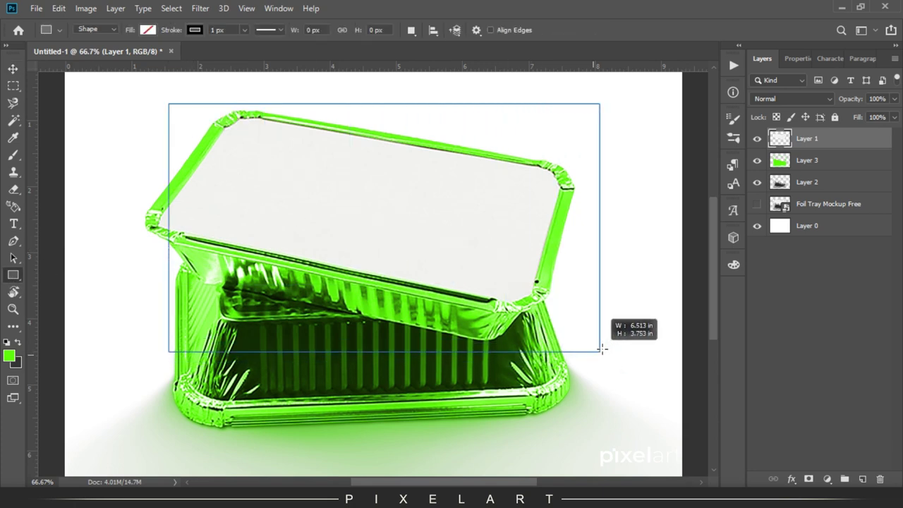
drag(605, 344, 611, 339)
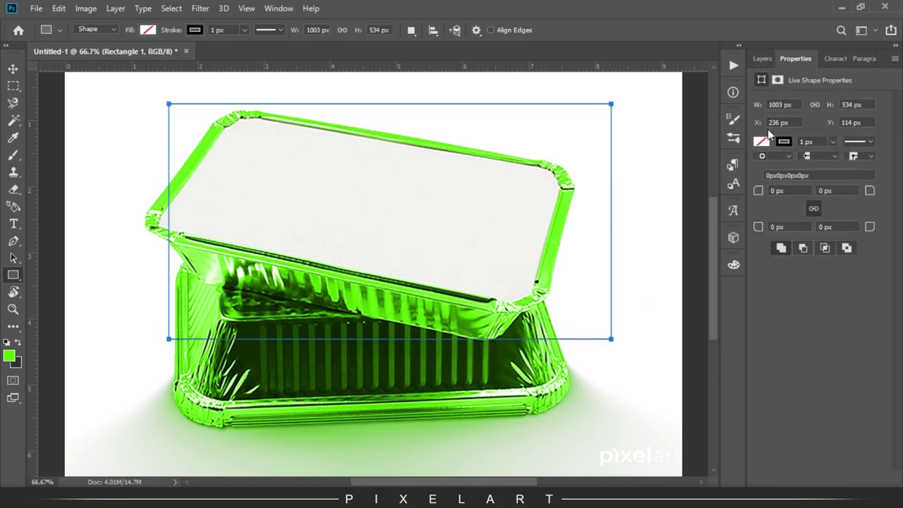
Step: Fill the rectangle dark grey and widen its left edge with Free Transform
click(761, 141)
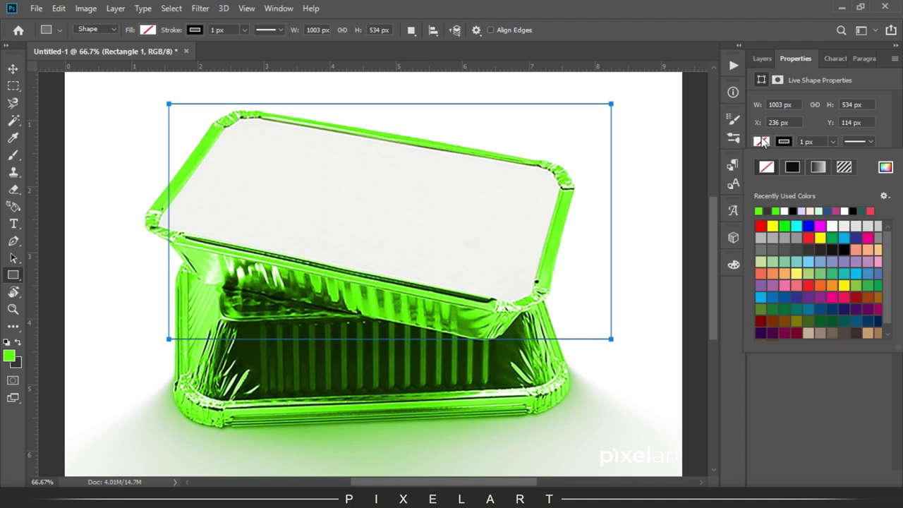
click(769, 211)
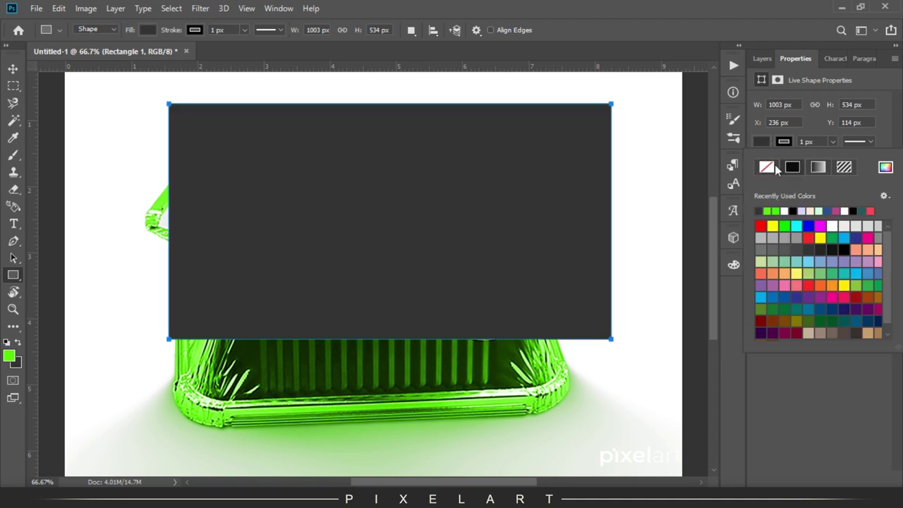
click(761, 60)
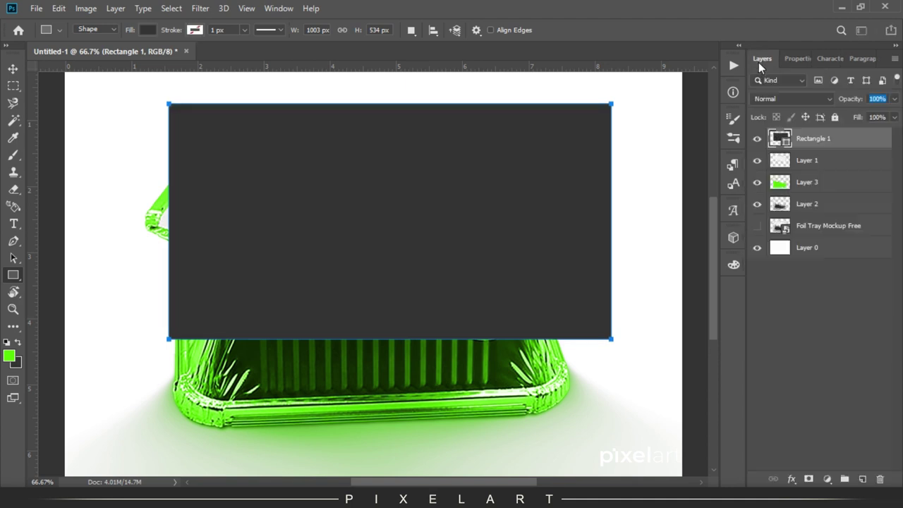
click(12, 69)
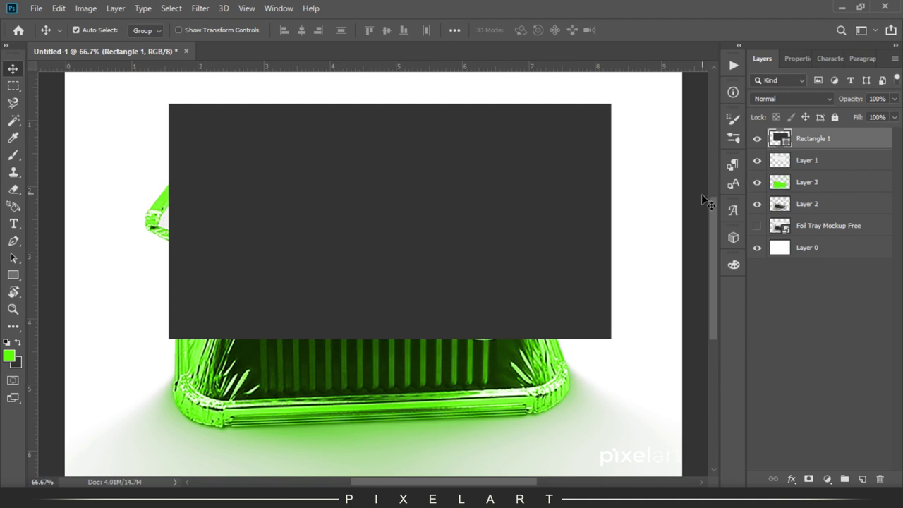
key(ctrl+t)
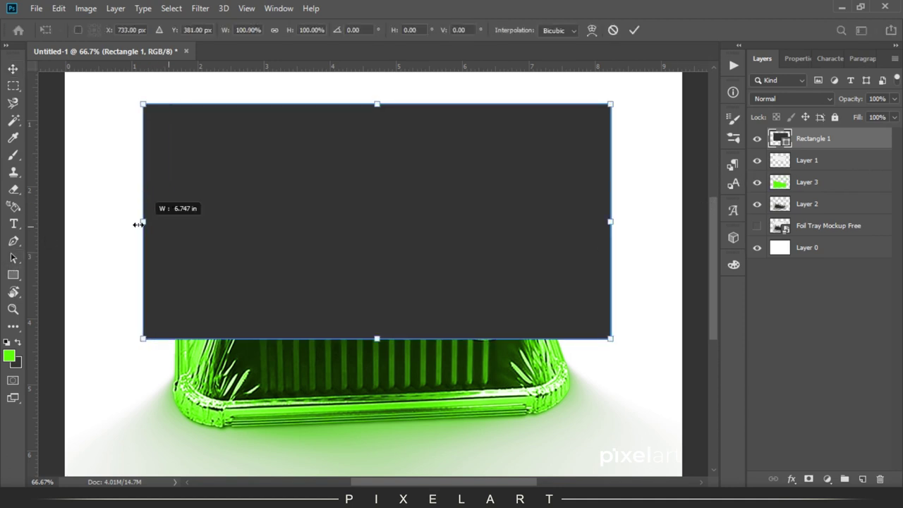
drag(170, 226, 137, 221)
key(Return)
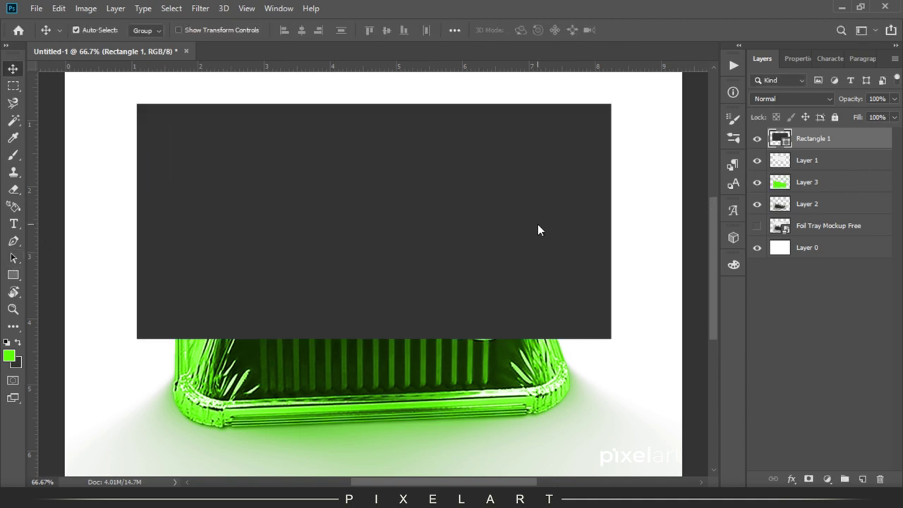
right_click(864, 146)
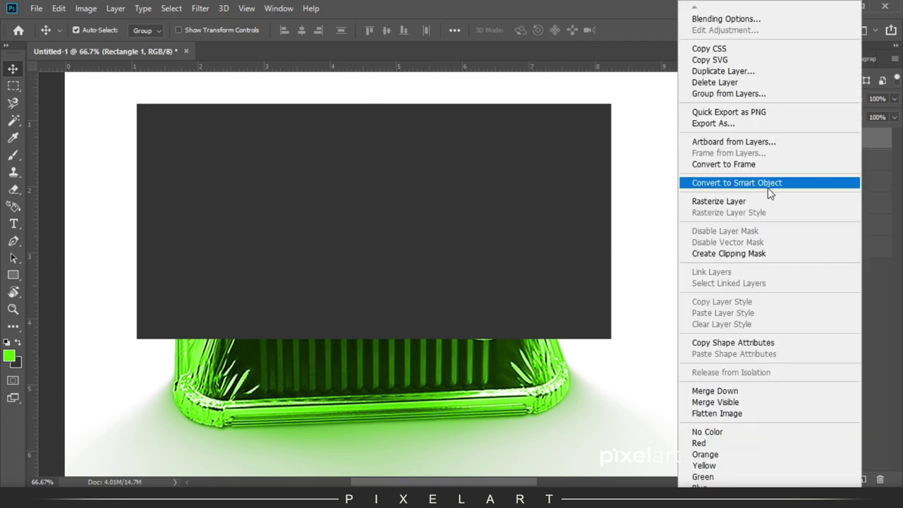
Step: Convert Rectangle 1 to a 41% opacity smart object and start distorting its corners
click(767, 183)
drag(855, 99, 818, 101)
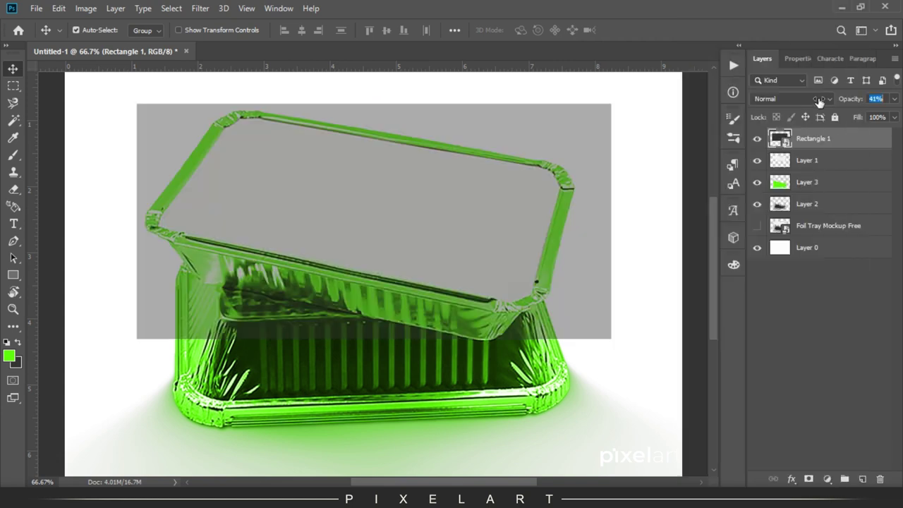
key(ctrl+t)
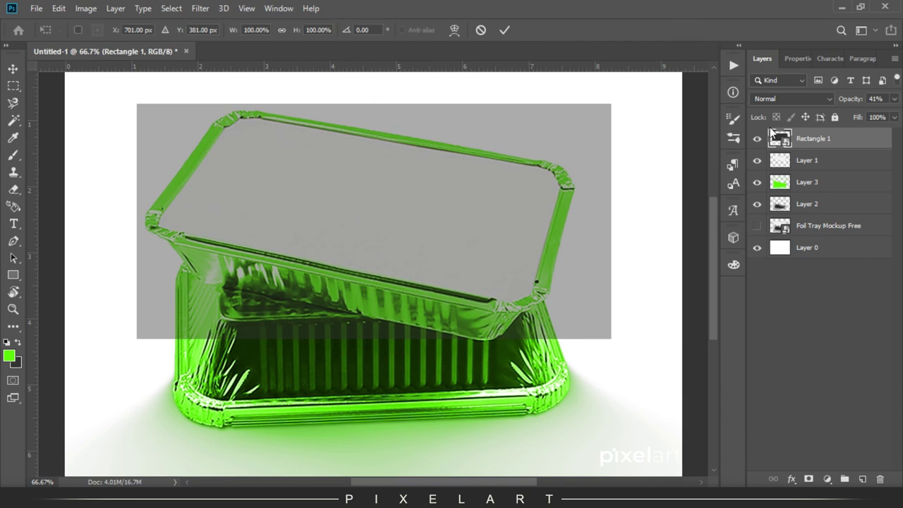
drag(610, 105, 580, 132)
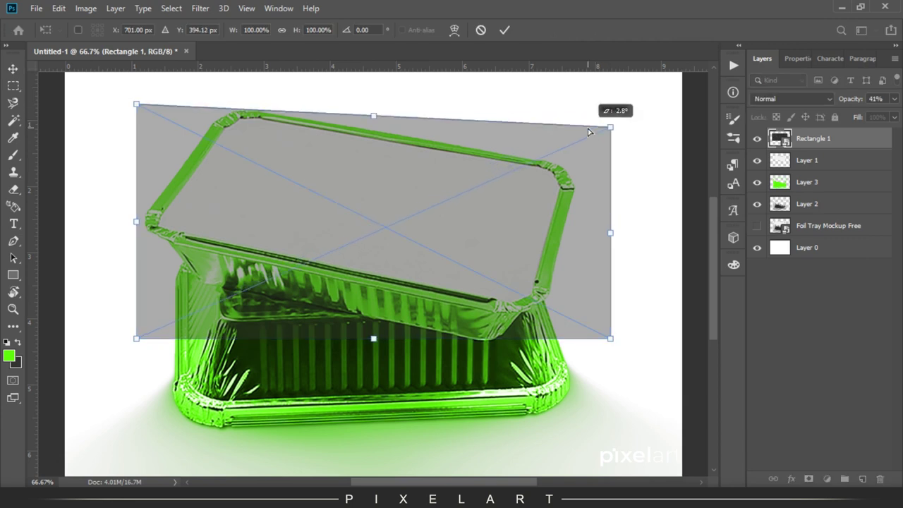
drag(579, 132, 577, 132)
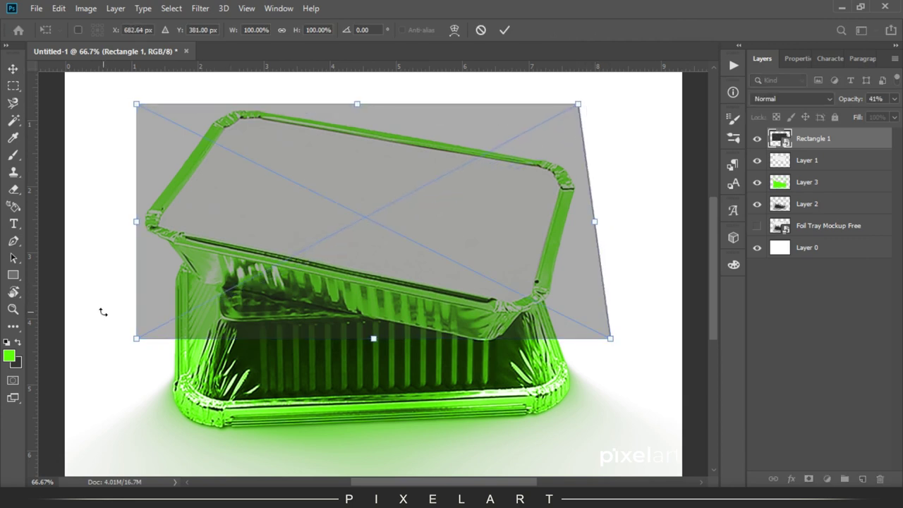
drag(136, 343, 131, 263)
drag(131, 248, 136, 232)
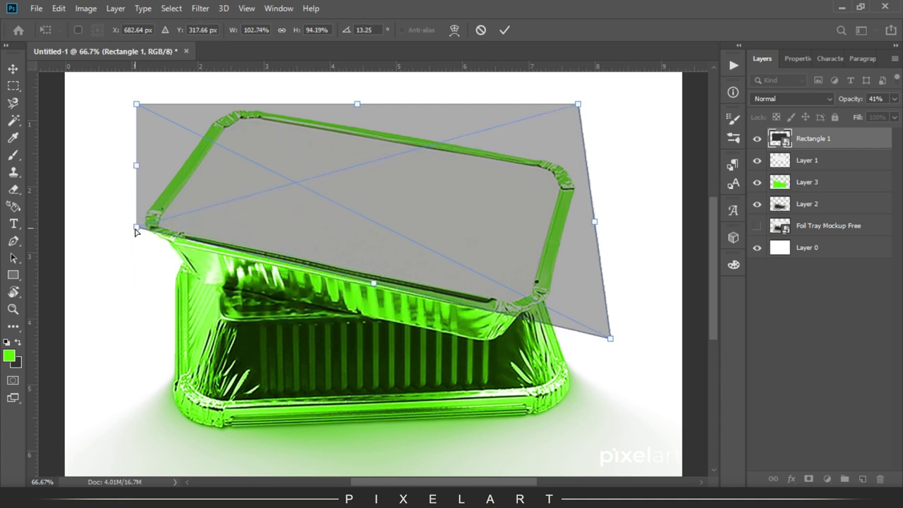
Step: Align the rectangle's top-left, top-right and bottom-right corners onto the lid's corners
drag(136, 104, 240, 105)
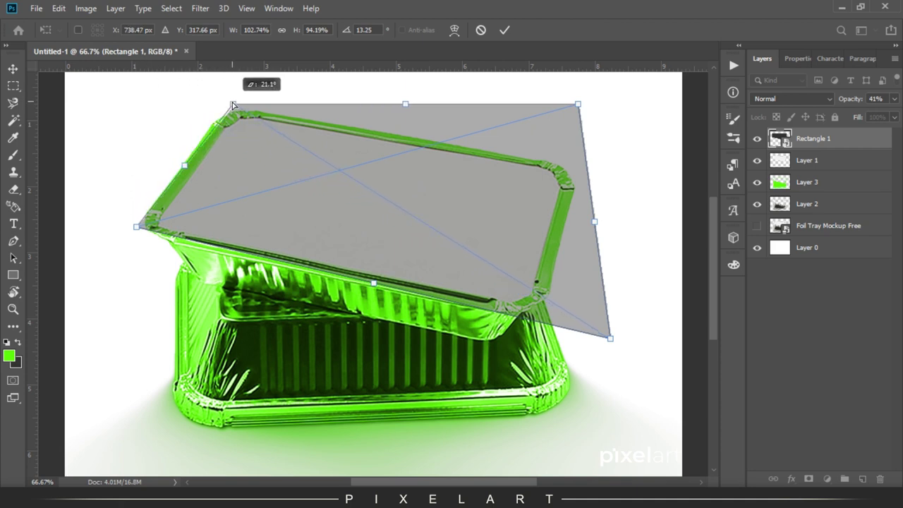
drag(240, 105, 229, 105)
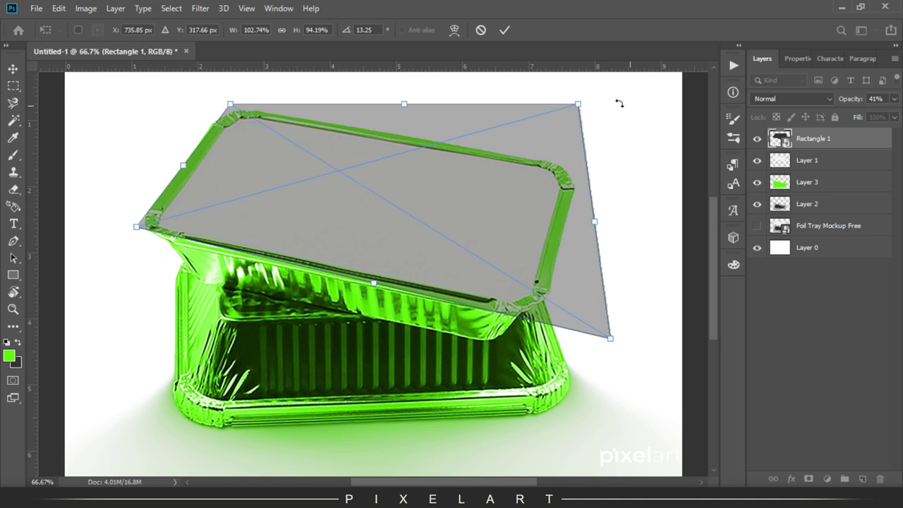
drag(577, 105, 577, 179)
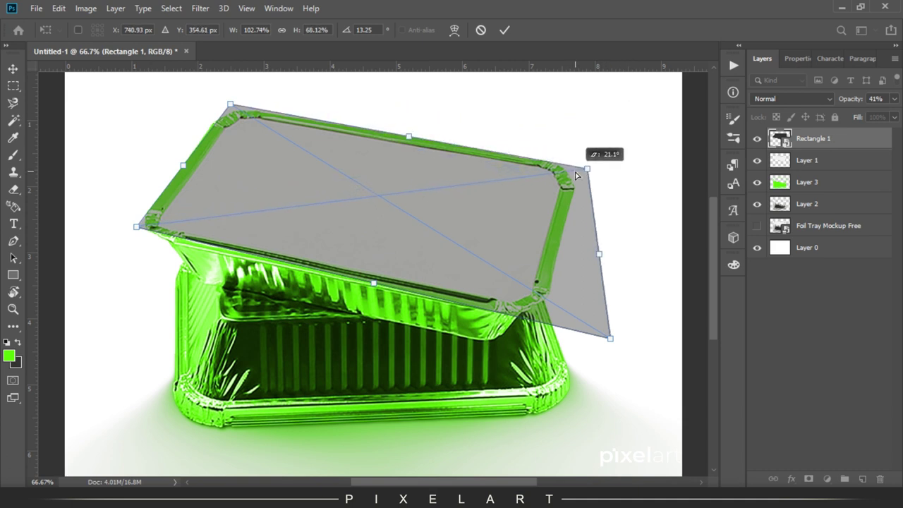
drag(611, 340, 527, 318)
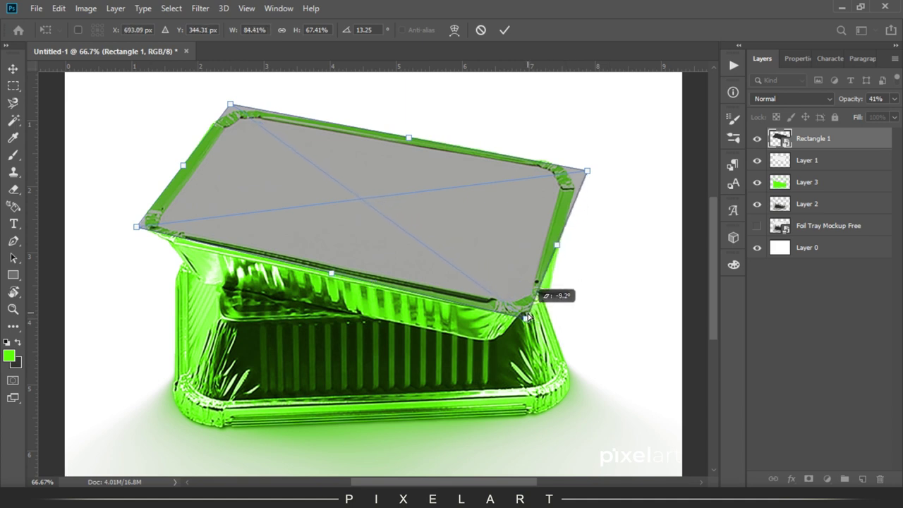
drag(528, 317, 525, 317)
drag(586, 175, 574, 172)
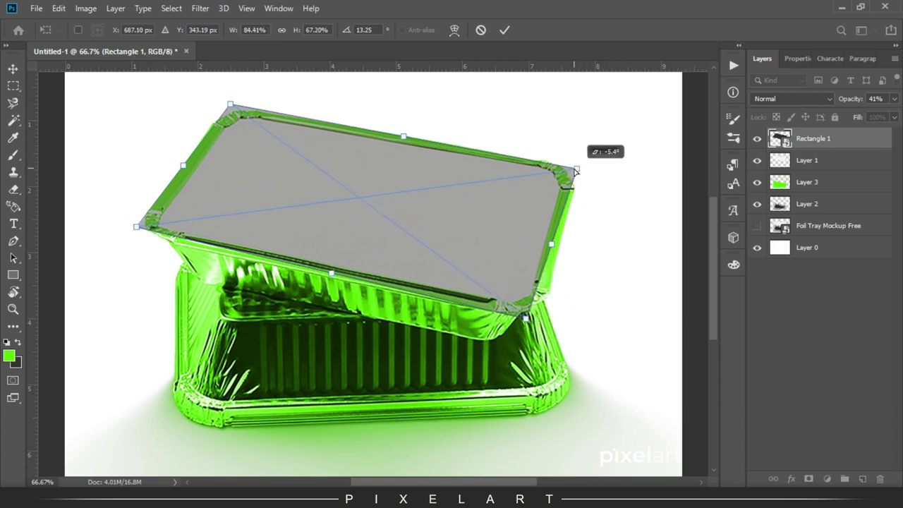
drag(527, 320, 538, 321)
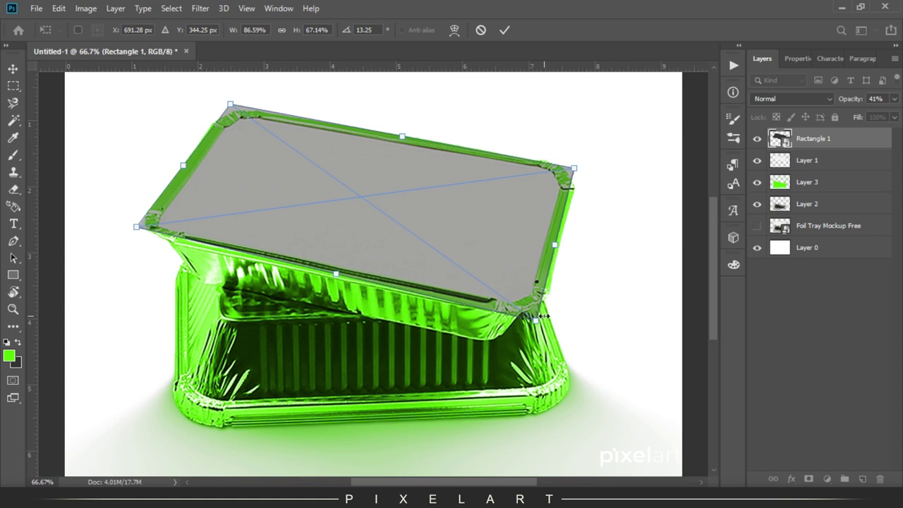
Step: Commit the distortion, restore full opacity, mask Rectangle 1 to the lid, and open its contents
key(Return)
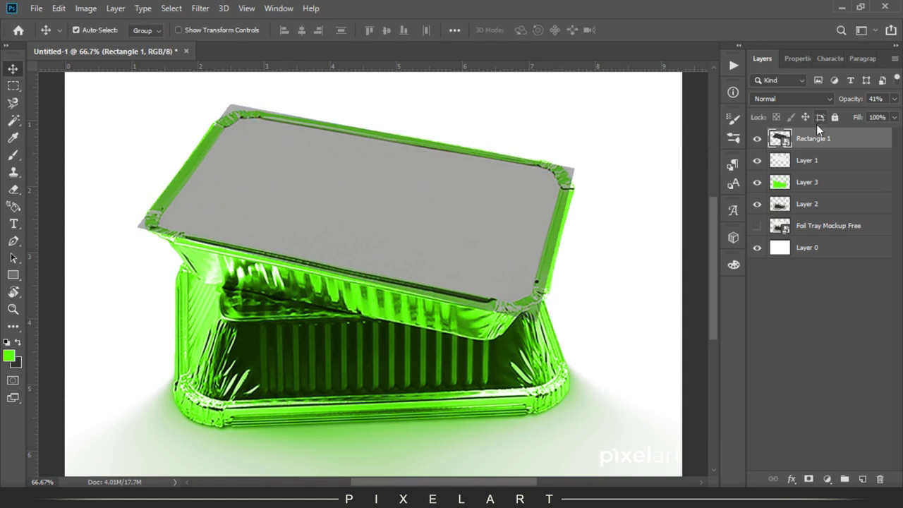
drag(845, 101, 899, 91)
ctrl+click(779, 160)
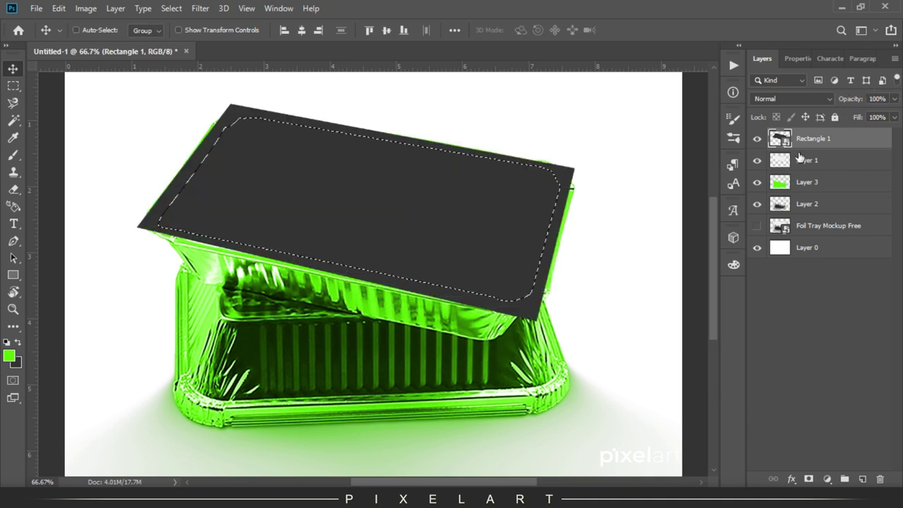
click(808, 480)
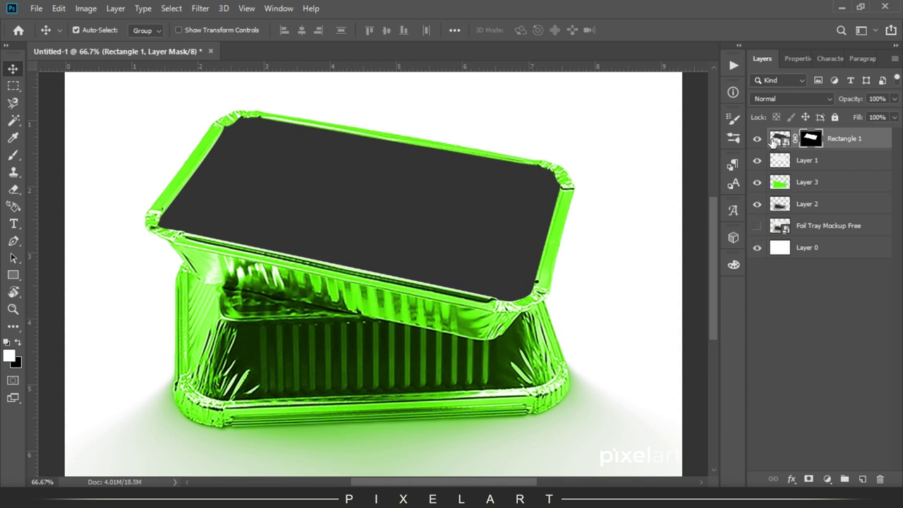
double_click(773, 140)
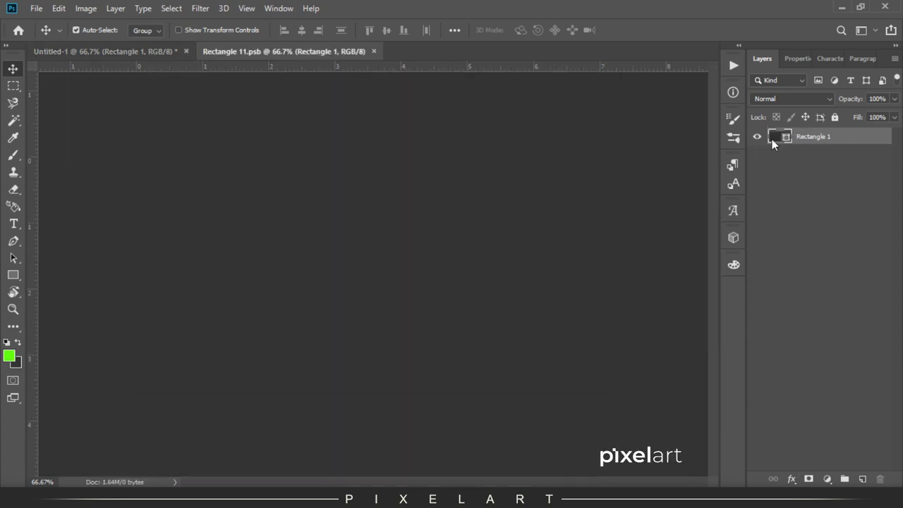
Step: Zoom out and set the smart object document's pasteboard colour to black
key(ctrl+minus)
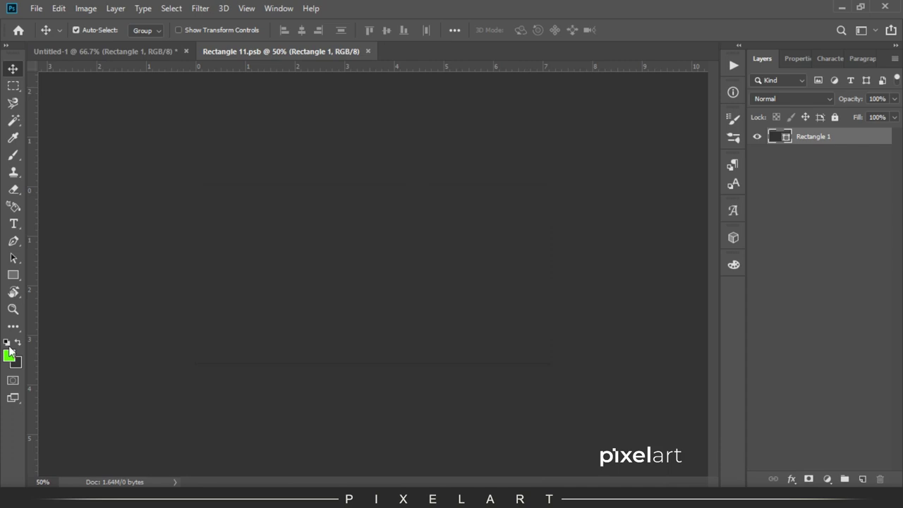
click(17, 365)
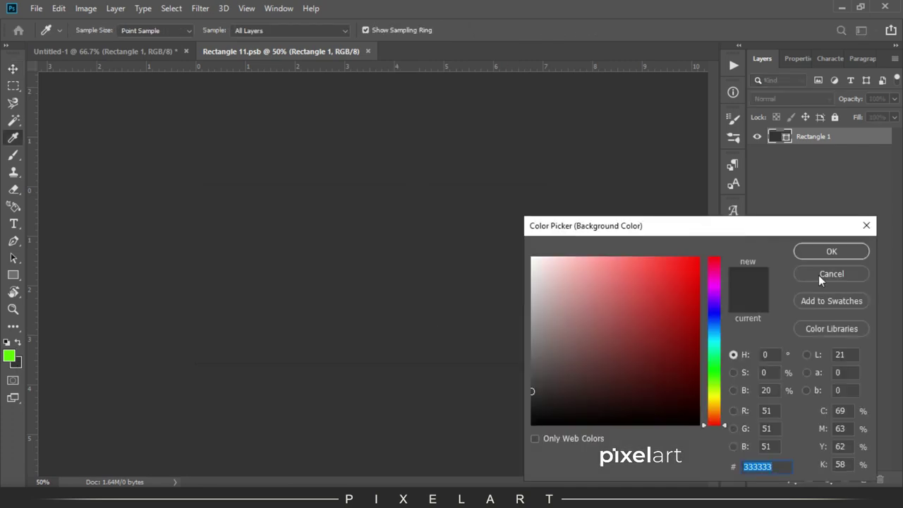
click(831, 273)
right_click(656, 89)
click(675, 105)
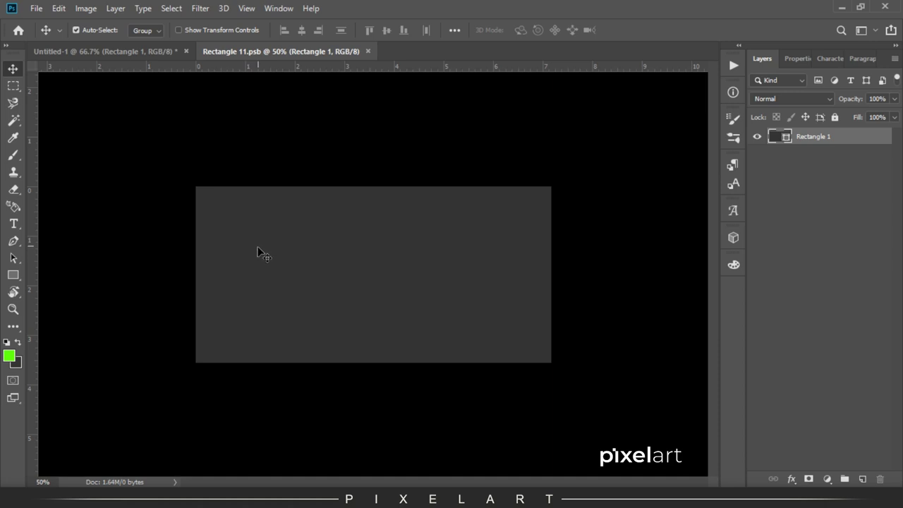
click(13, 275)
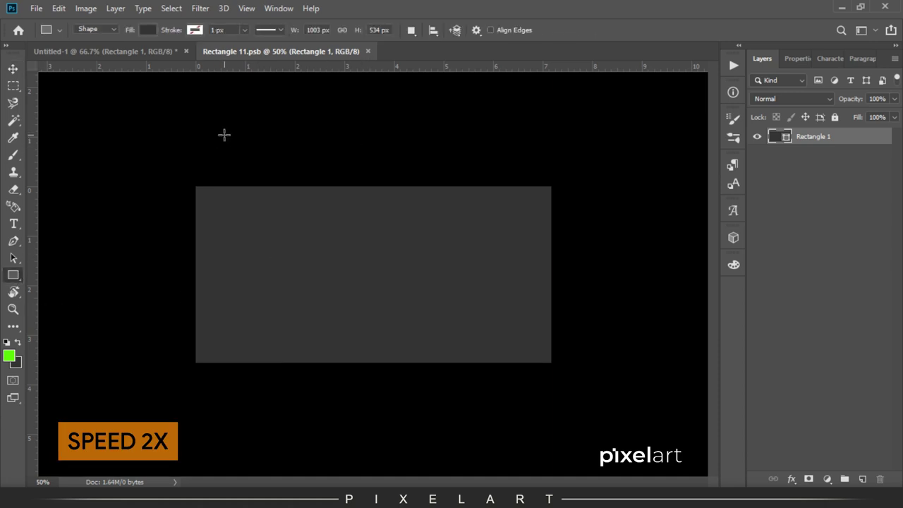
Step: Draw a tall white rectangle over the left-middle of the grey layout
drag(240, 119, 366, 428)
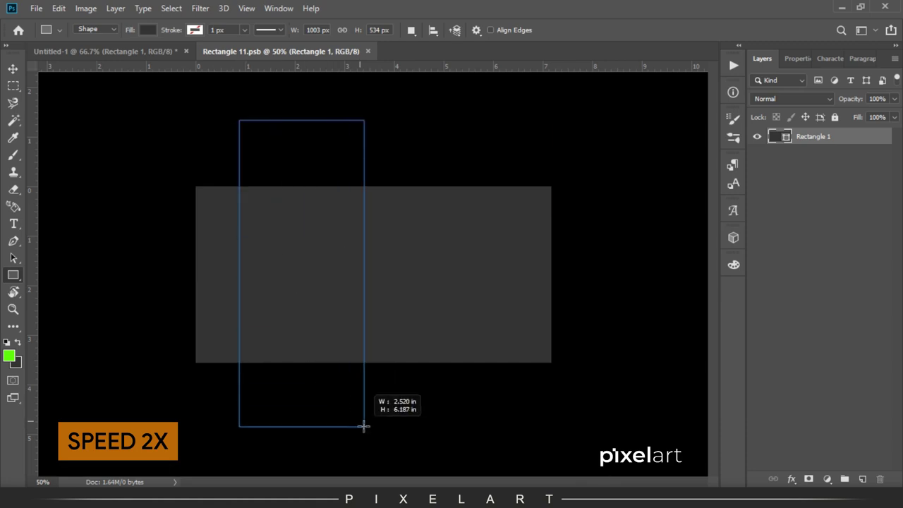
click(13, 68)
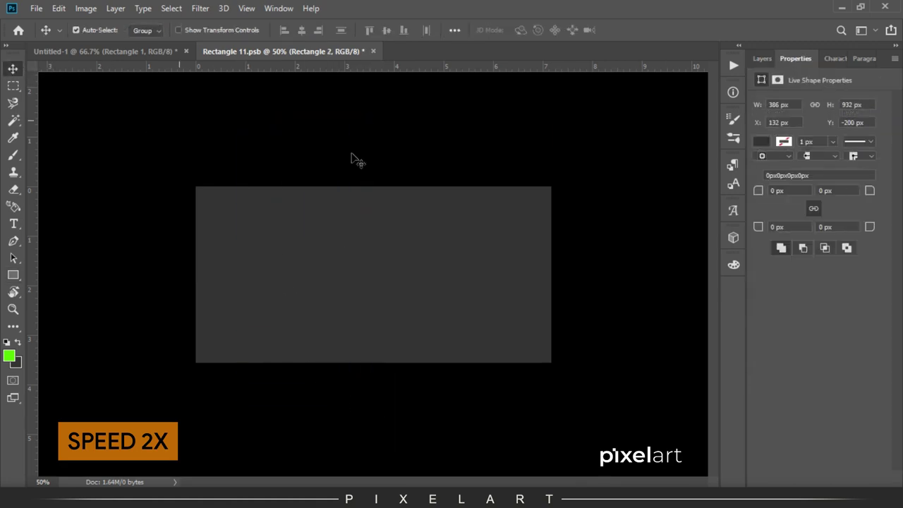
click(759, 142)
click(759, 210)
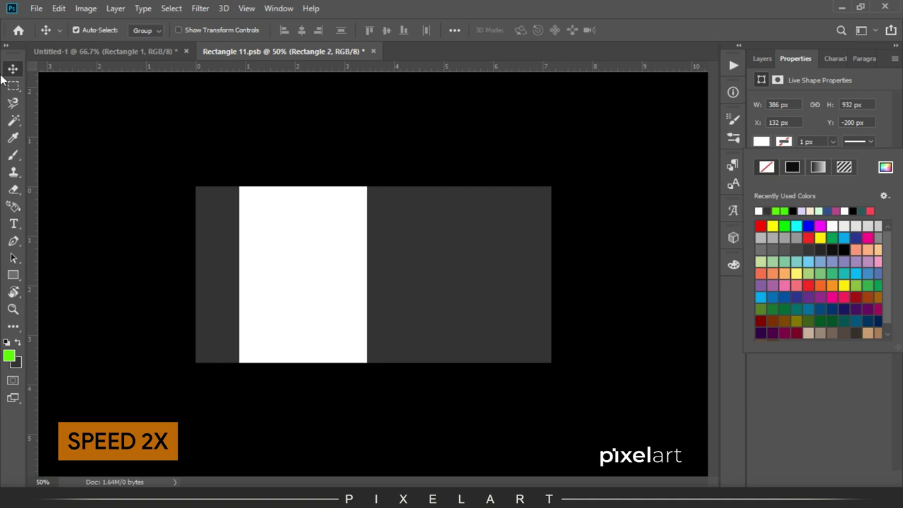
click(761, 58)
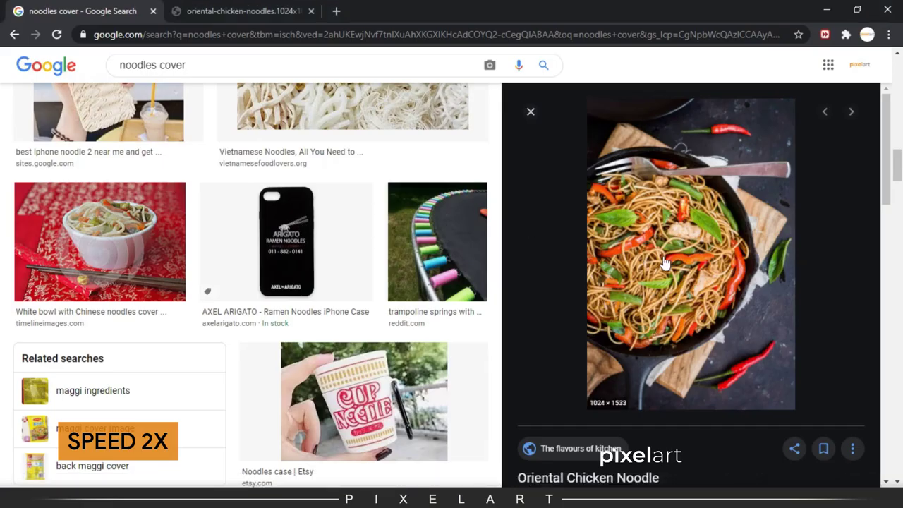
Step: Copy the noodle photo from the web page in Chrome
right_click(676, 226)
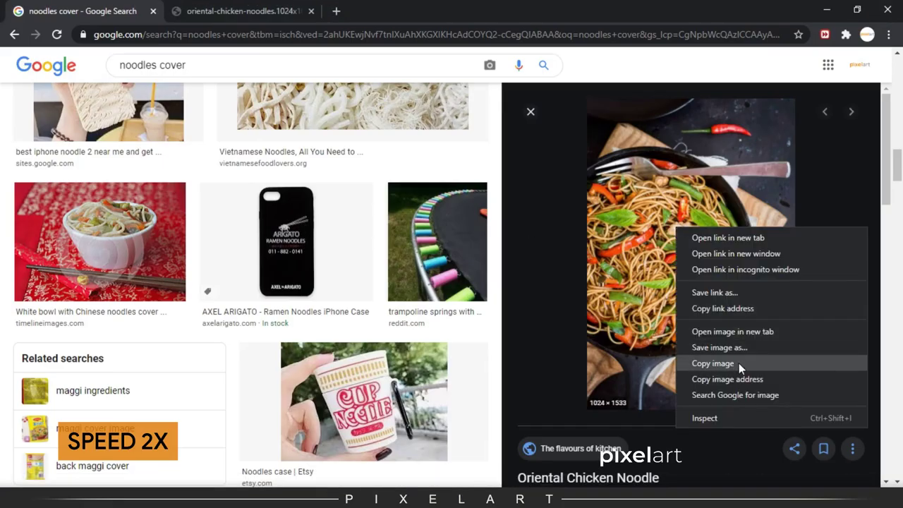
click(739, 363)
right_click(678, 206)
click(729, 342)
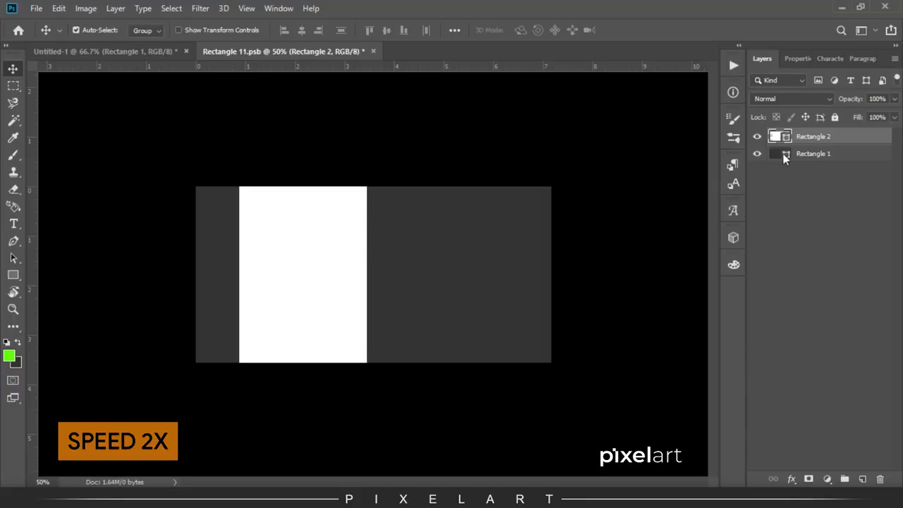
Step: Paste the copied noodle photo into the layout and scale it down with Free Transform
key(ctrl+v)
key(ctrl+t)
drag(544, 188, 452, 317)
drag(388, 361, 288, 229)
drag(349, 415, 299, 378)
Step: Mirror the noodle photo horizontally, size it to fill the right side, and apply the transform
mouse_move(317, 278)
mouse_down()
mouse_move(196, 278)
mouse_move(482, 271)
mouse_up()
drag(439, 362, 395, 416)
mouse_move(463, 339)
mouse_down()
mouse_move(426, 349)
mouse_move(420, 339)
mouse_up()
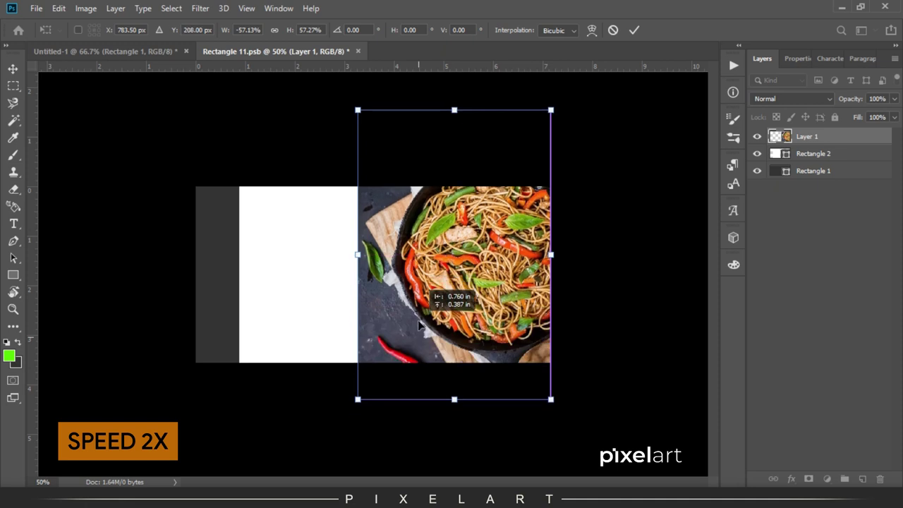
drag(418, 338, 418, 363)
key(Return)
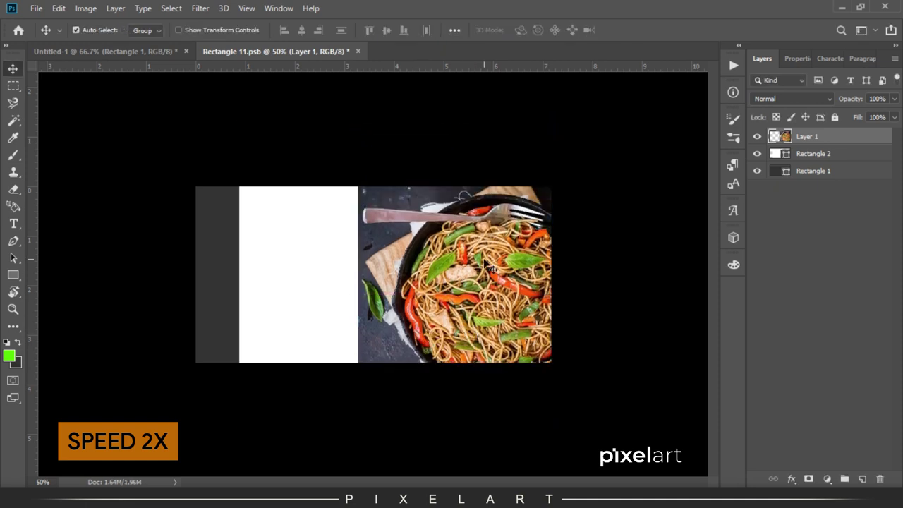
click(853, 155)
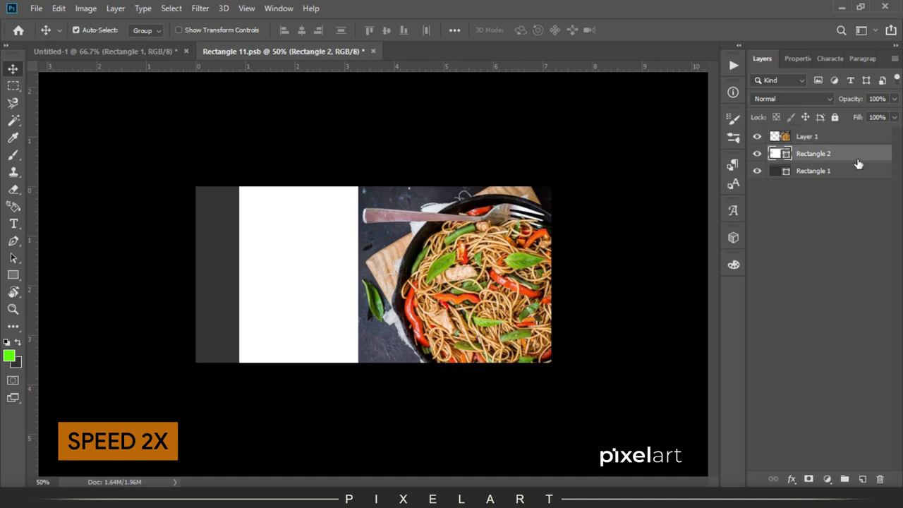
Step: Nudge the white rectangle slightly left beside the photo, undoing a trial green fill
key(shift+Left)
key(shift+Left)
key(shift+Left)
key(shift+Left)
key(shift+Left)
key(shift+Left)
key(shift+Right)
key(shift+Right)
key(shift+Right)
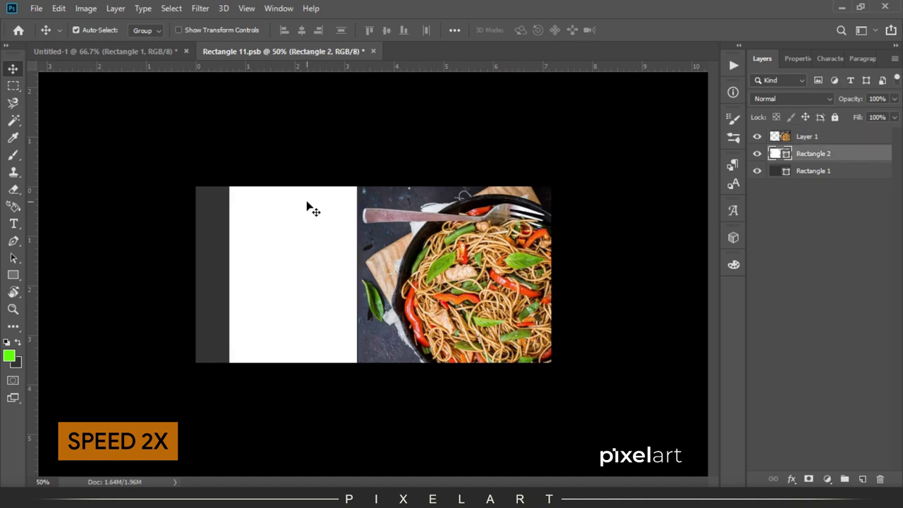
click(18, 344)
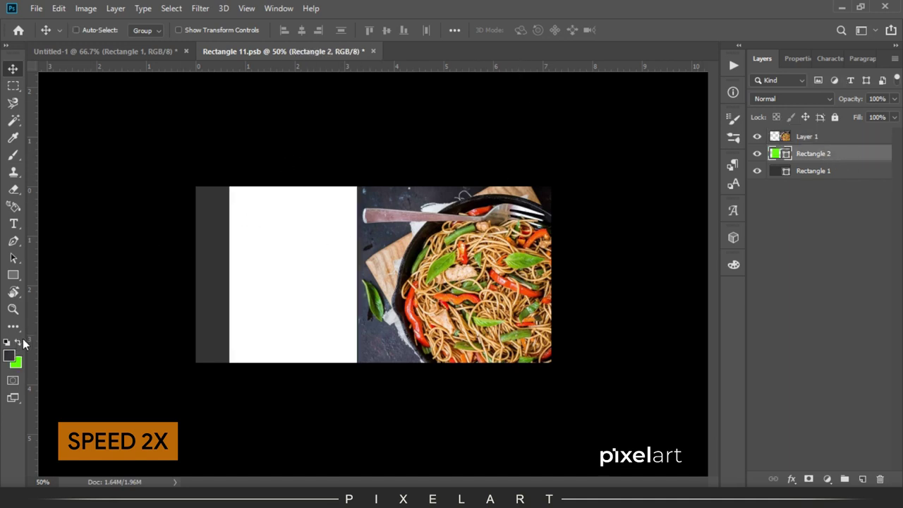
key(ctrl+BackSpace)
key(ctrl+z)
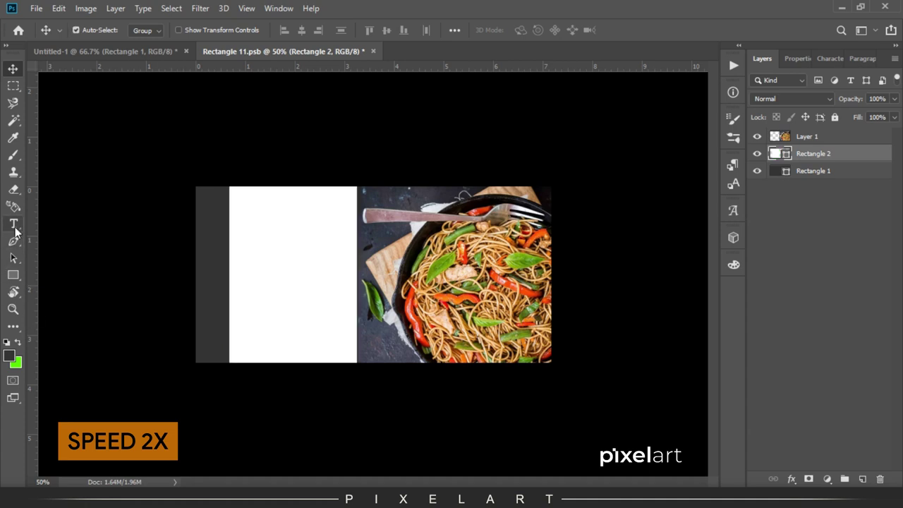
key(ctrl+Tab)
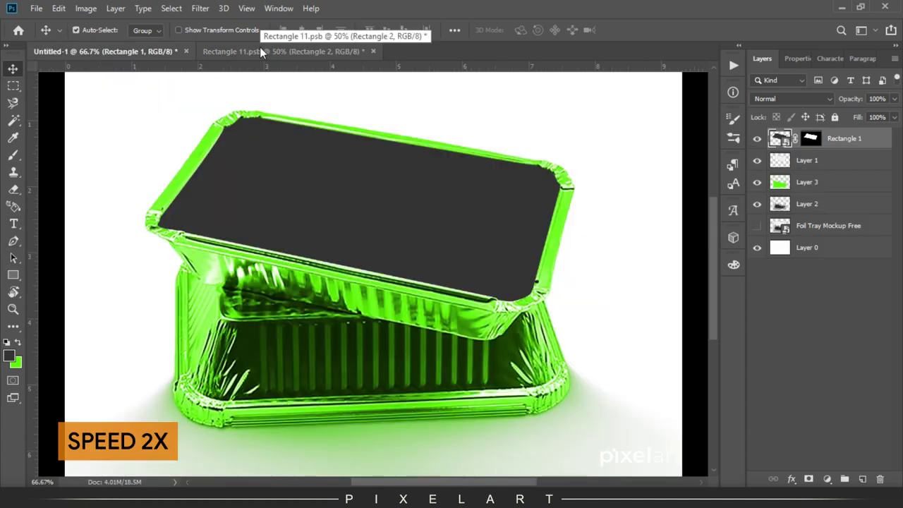
click(260, 51)
Step: Add a 'Foil Tray Mockup' text line on the white panel with the Type tool
key(t)
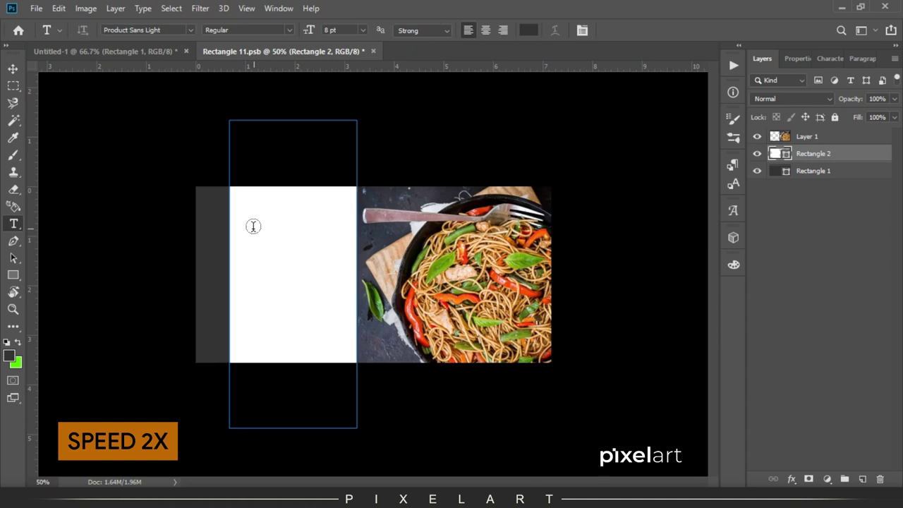
click(862, 478)
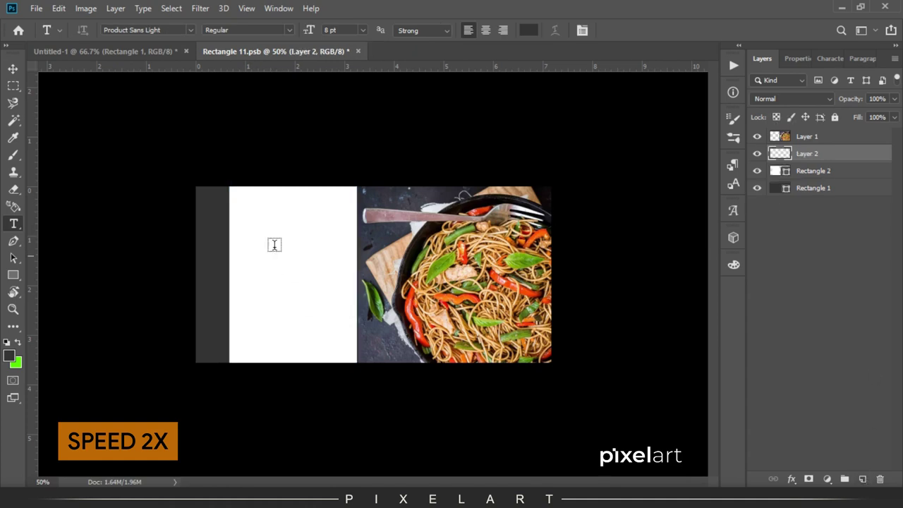
click(237, 214)
key(BackSpace)
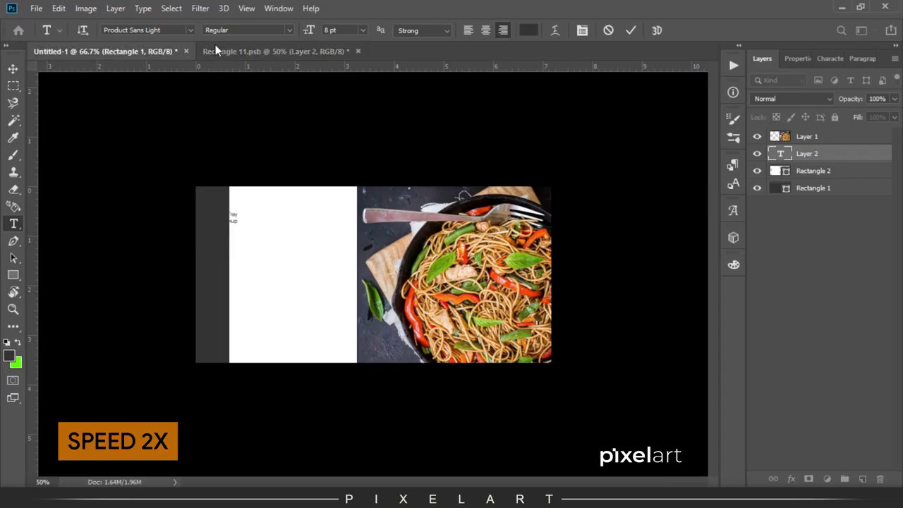
click(172, 50)
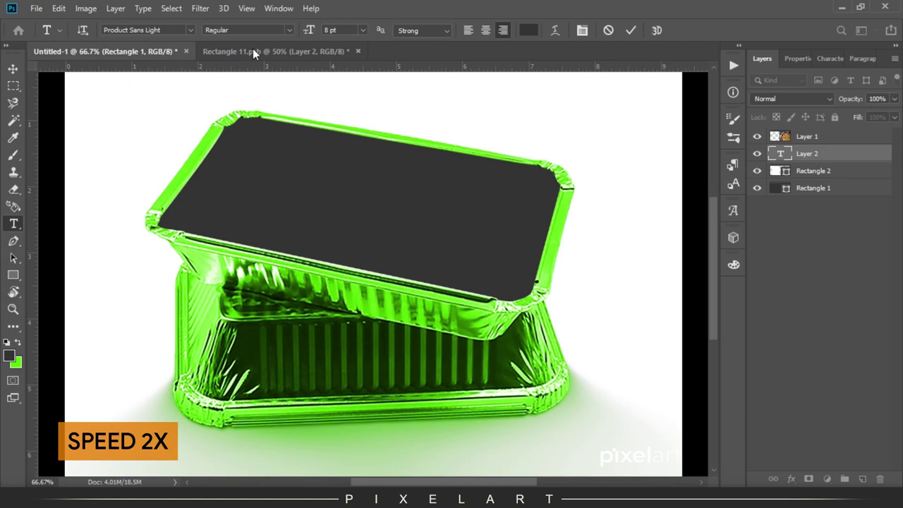
click(14, 70)
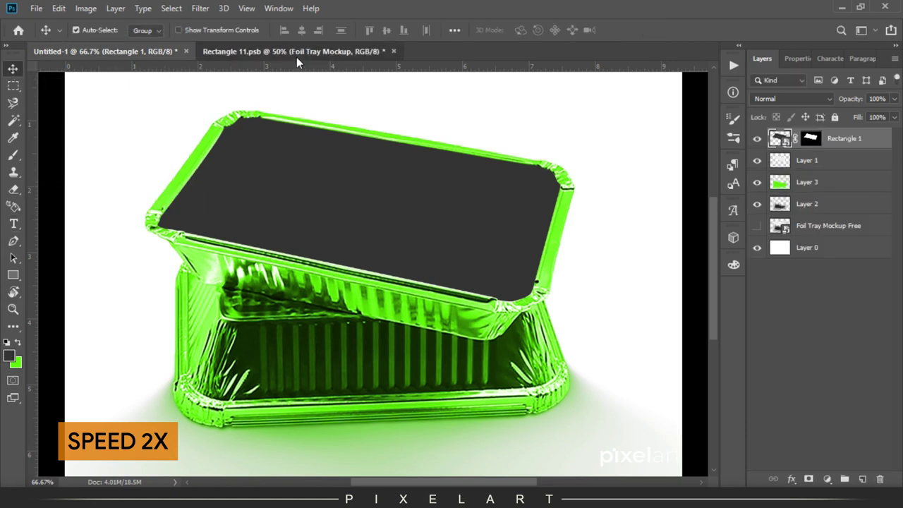
click(296, 53)
Step: Enlarge the heading, left-align it, and move it onto the panel's left side
key(ctrl+t)
drag(240, 226, 303, 238)
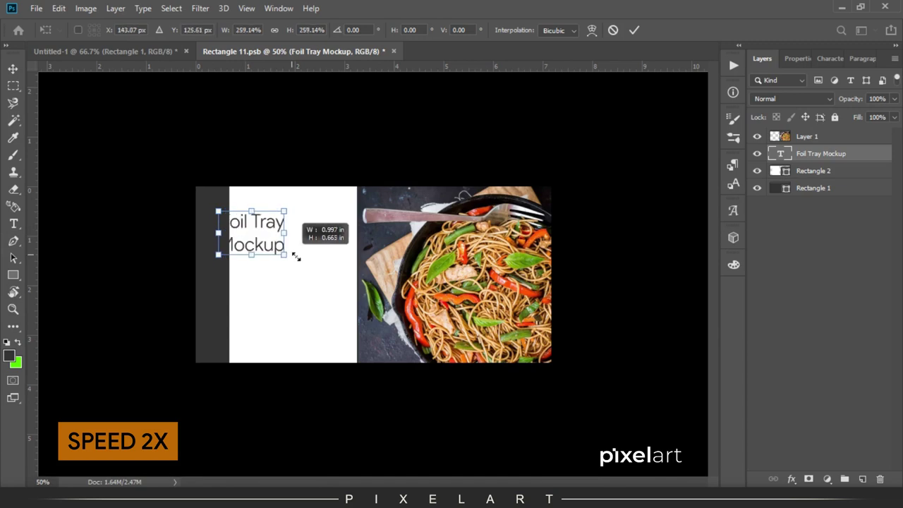
double_click(302, 238)
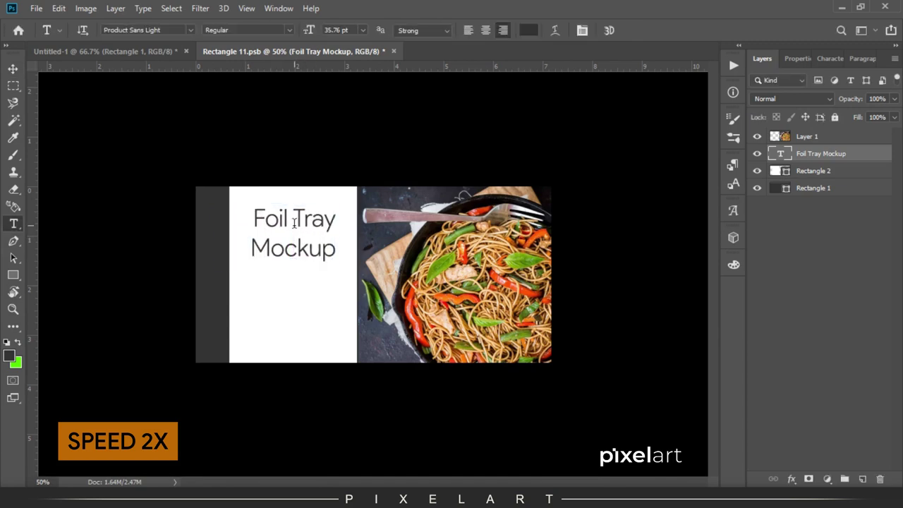
drag(337, 218, 181, 216)
key(ctrl+a)
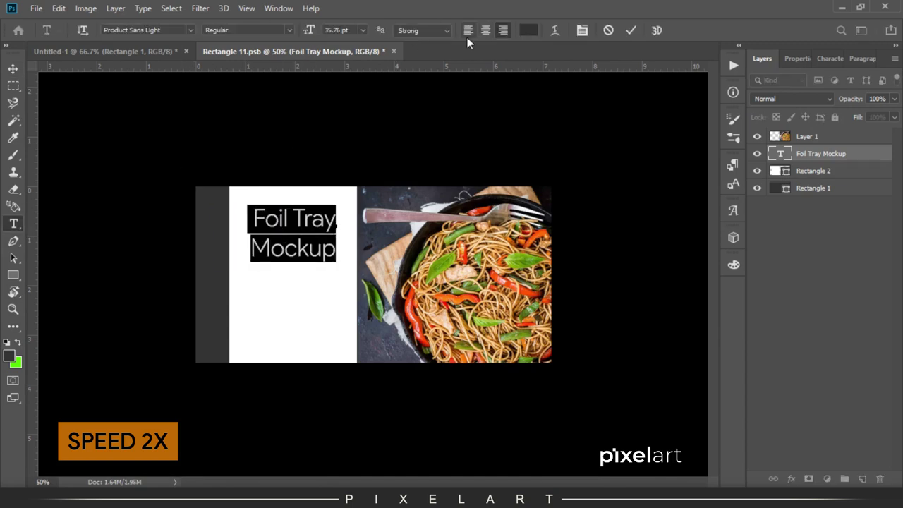
click(468, 30)
click(13, 69)
drag(328, 201, 242, 202)
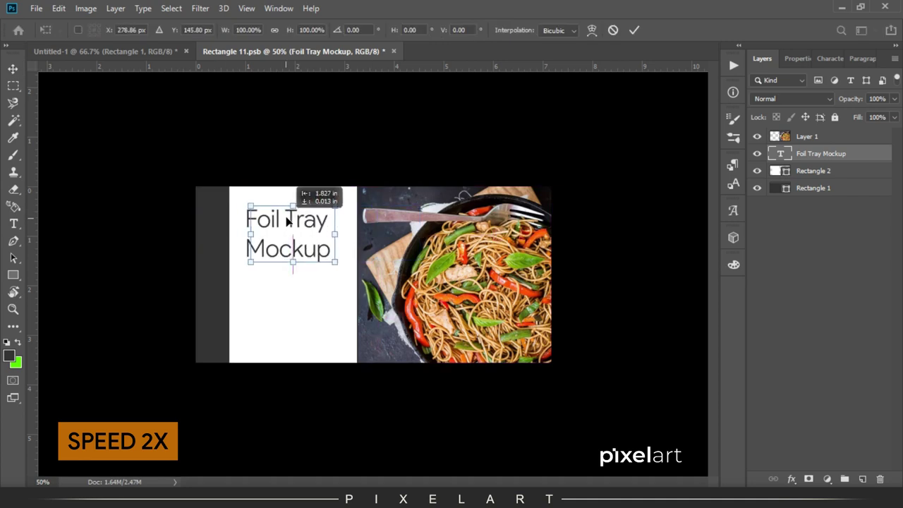
Step: Reselect all of the heading text to give it a new font
key(t)
click(289, 219)
key(ctrl+a)
click(191, 29)
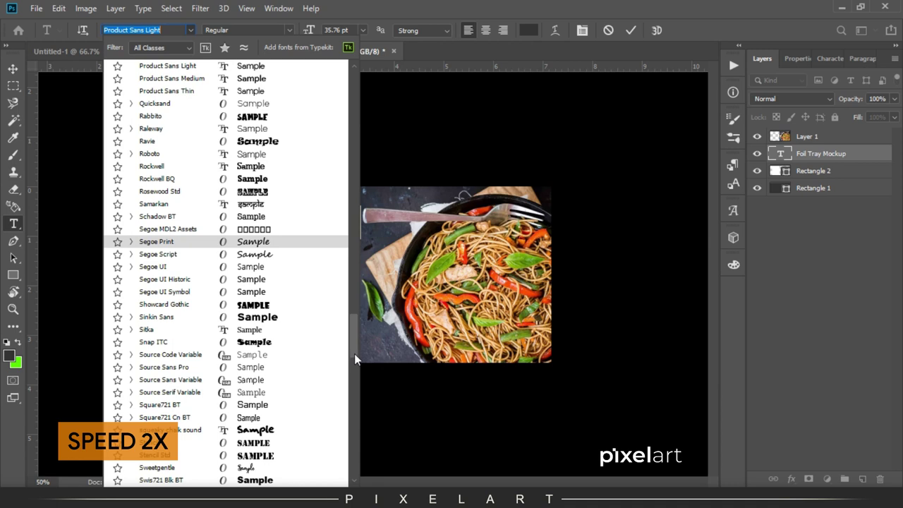
Step: Apply the Holland script font to the heading
scroll(351, 347, up, 1)
scroll(352, 254, up, 1)
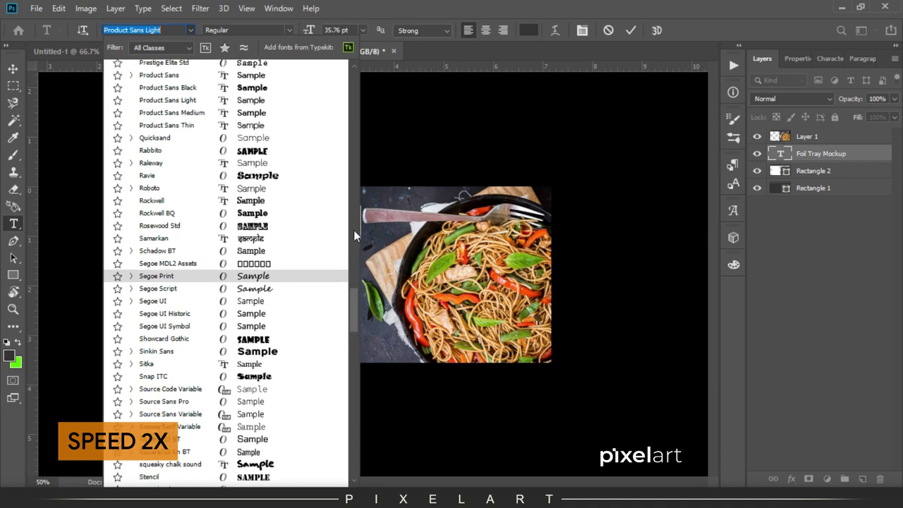
click(353, 230)
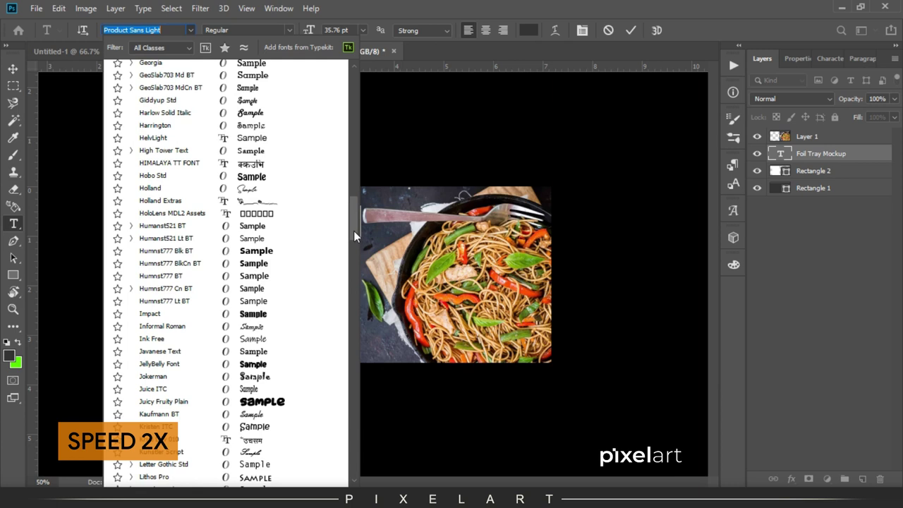
click(267, 188)
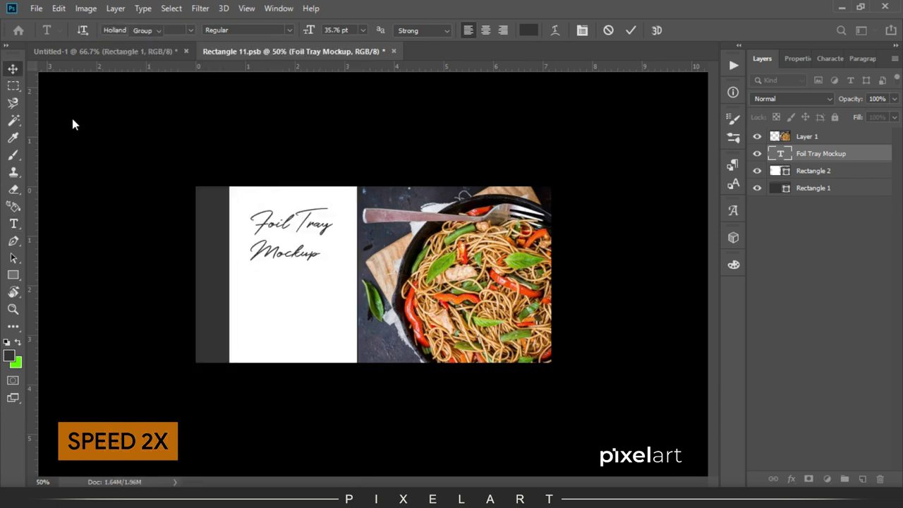
click(190, 31)
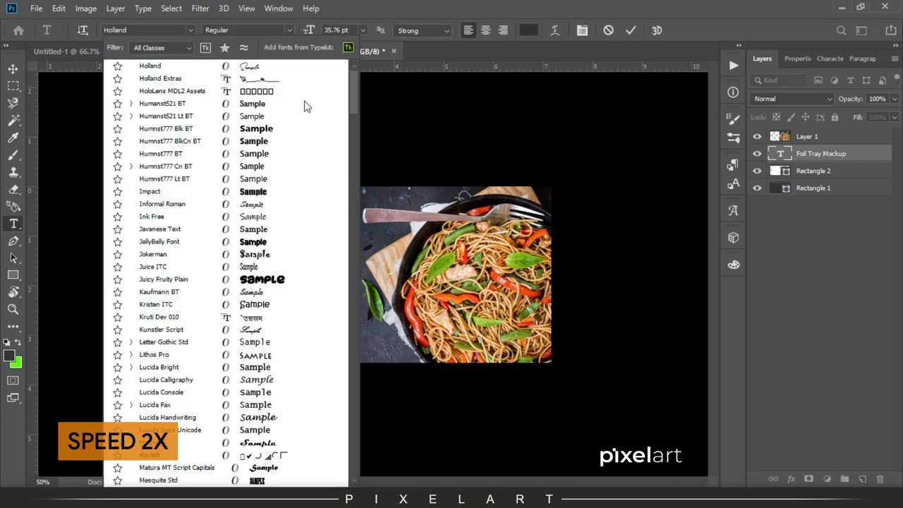
scroll(351, 109, up, 15)
scroll(351, 114, down, 1)
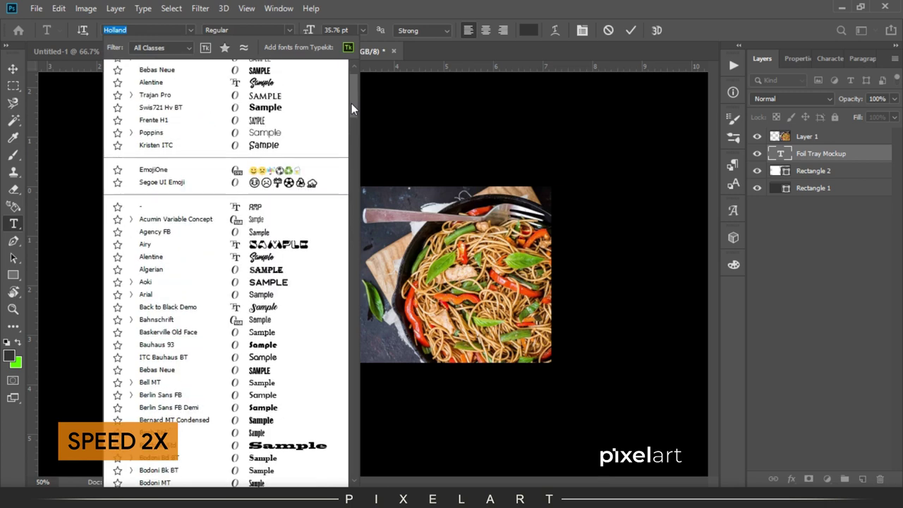
key(Escape)
click(13, 68)
Step: Enlarge the heading, delete 'Mockup' so it reads 'Foil Tray', and duplicate it below
key(ctrl+t)
drag(250, 268, 235, 275)
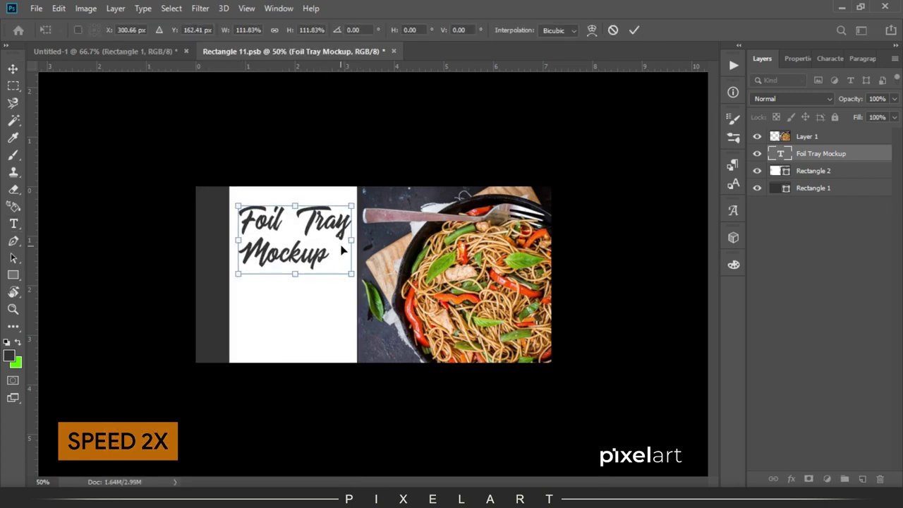
key(Return)
click(285, 258)
drag(328, 261, 239, 262)
key(BackSpace)
click(13, 69)
drag(286, 229, 286, 271)
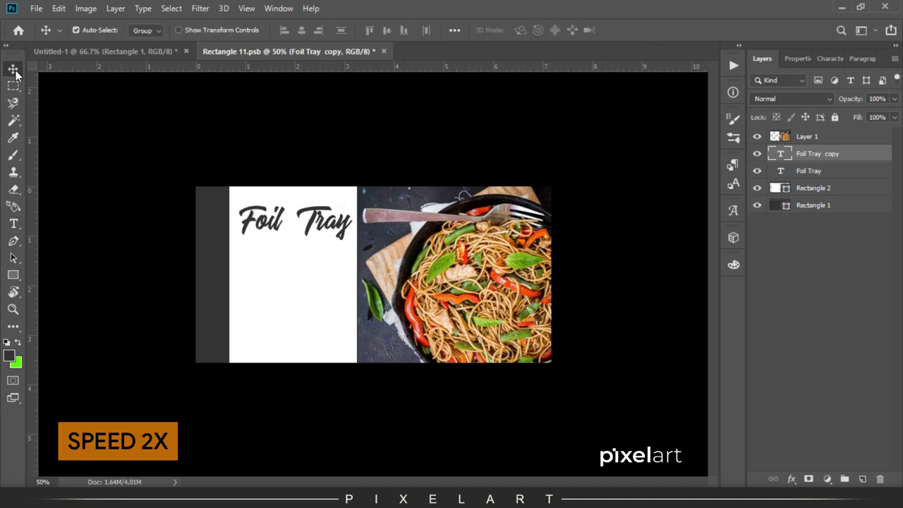
Step: Retype the duplicate as 'Mockup' and set the Foil Tray text to Cooper Std Black
double_click(285, 272)
text(Mockup)
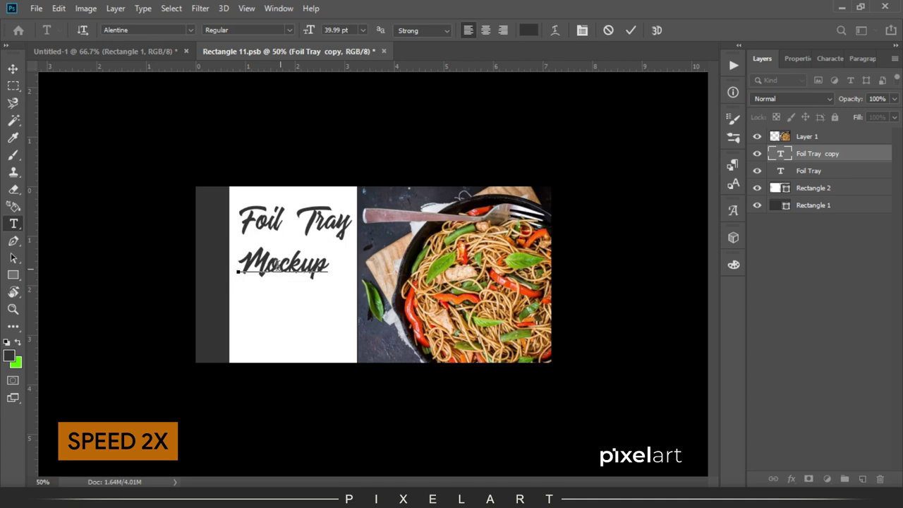
click(285, 216)
key(ctrl+a)
click(187, 29)
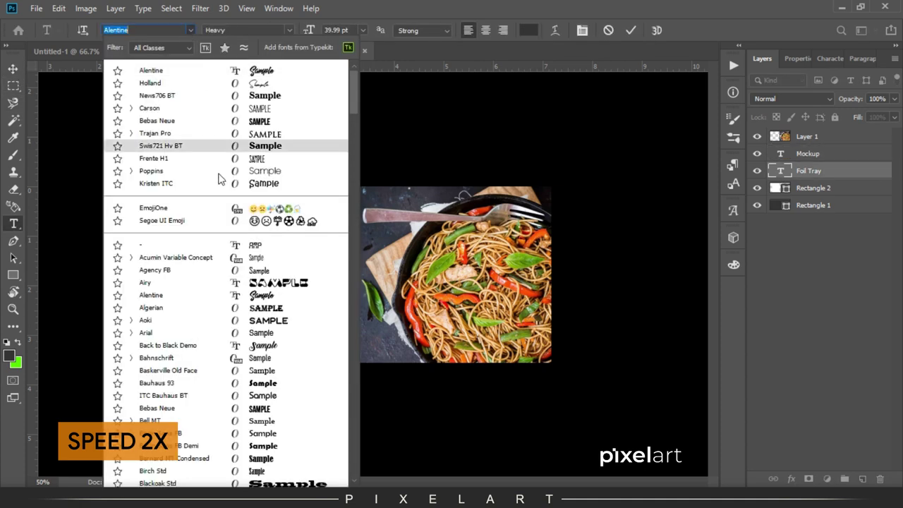
scroll(252, 363, down, 2)
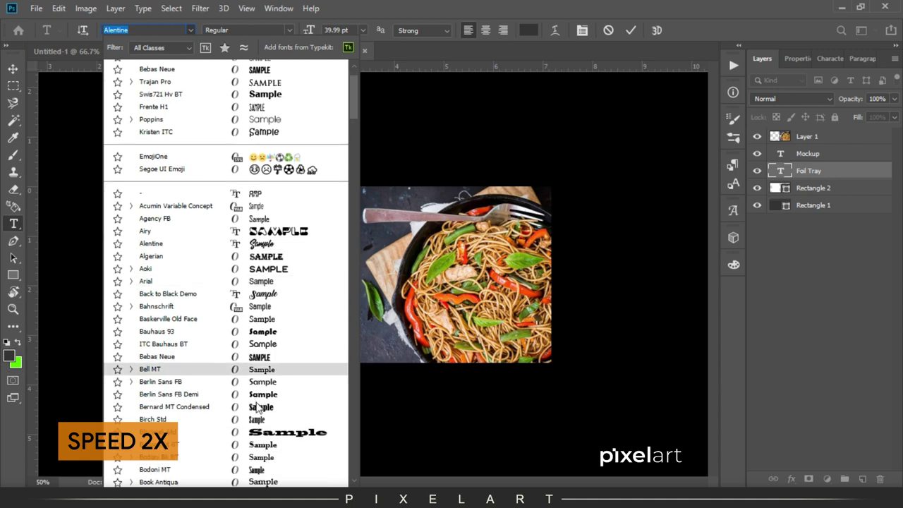
scroll(255, 402, down, 2)
scroll(257, 413, down, 3)
scroll(258, 415, down, 2)
scroll(257, 415, down, 3)
scroll(257, 414, down, 3)
scroll(258, 413, down, 2)
scroll(258, 413, down, 3)
scroll(258, 414, down, 3)
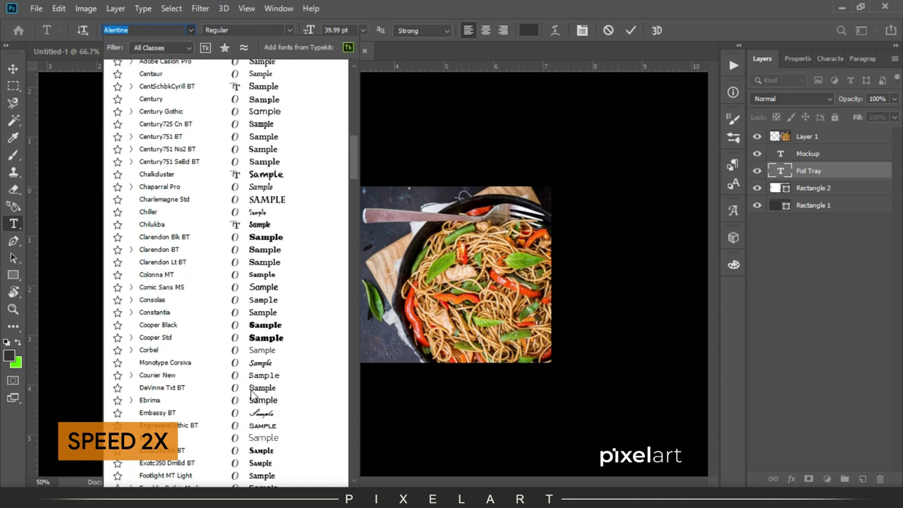
click(253, 339)
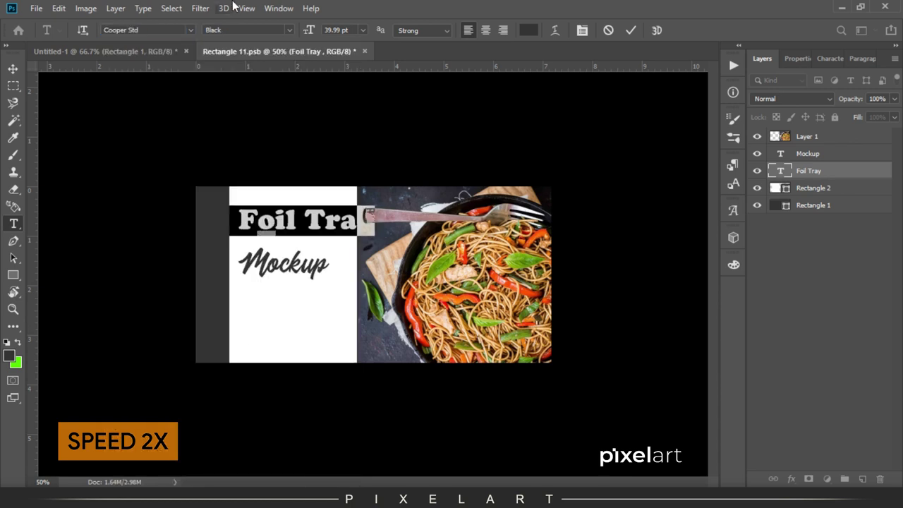
Step: Try Hobo Std on Foil Tray, then settle on Montserrat
click(190, 30)
scroll(268, 289, down, 5)
scroll(267, 289, down, 8)
scroll(267, 289, down, 2)
scroll(266, 288, down, 3)
scroll(263, 287, down, 3)
scroll(262, 285, down, 2)
scroll(261, 283, down, 3)
scroll(261, 284, down, 3)
scroll(261, 283, down, 2)
click(261, 284)
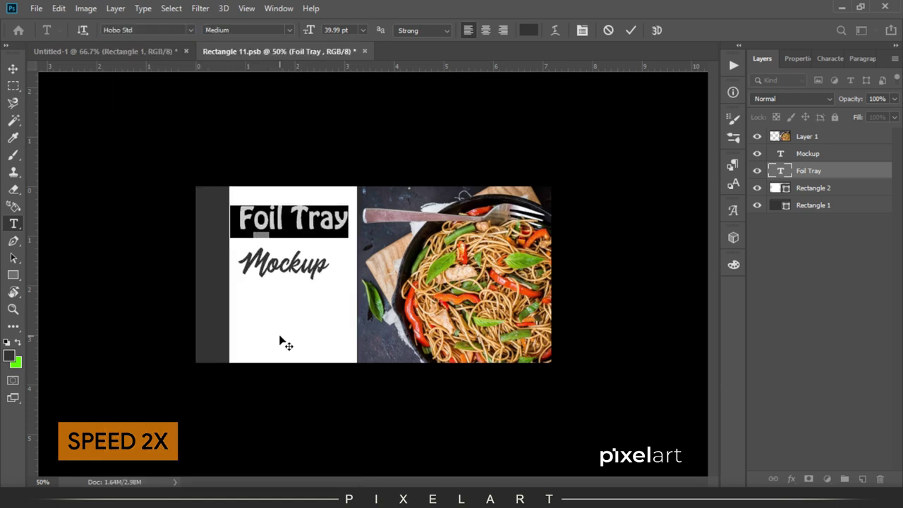
click(190, 29)
drag(355, 104, 353, 279)
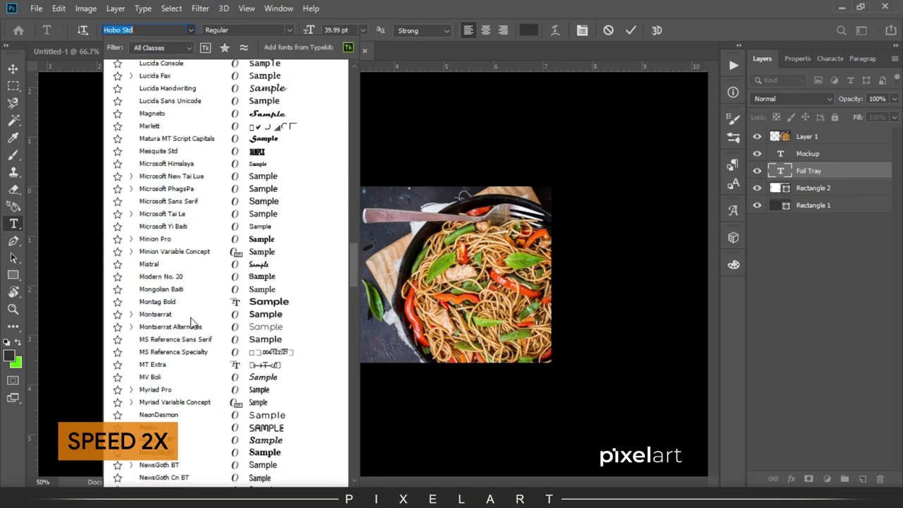
mouse_move(352, 281)
mouse_down()
mouse_move(355, 253)
mouse_move(352, 277)
mouse_up()
click(293, 268)
click(13, 68)
Step: Shrink Foil Tray and enlarge Mockup to the panel width just beneath it
key(ctrl+t)
drag(355, 204, 341, 211)
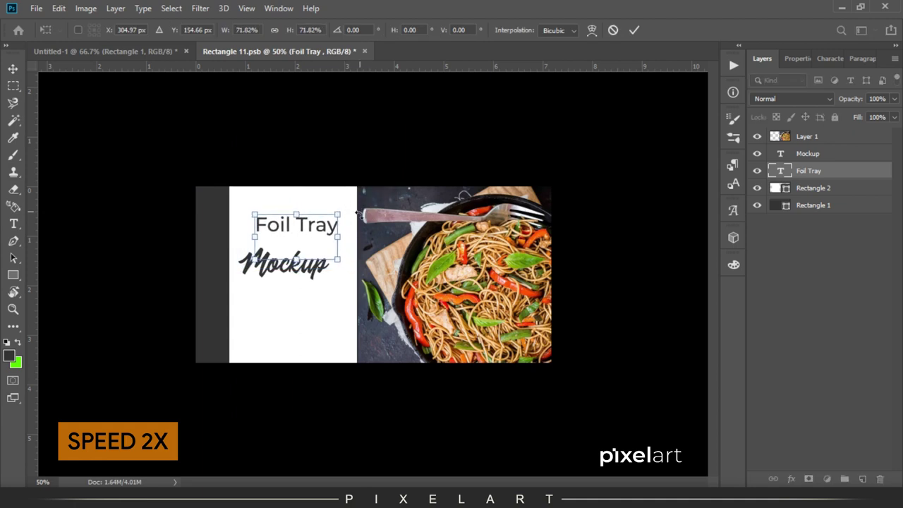
key(Return)
click(332, 253)
key(ctrl+t)
drag(329, 243, 356, 232)
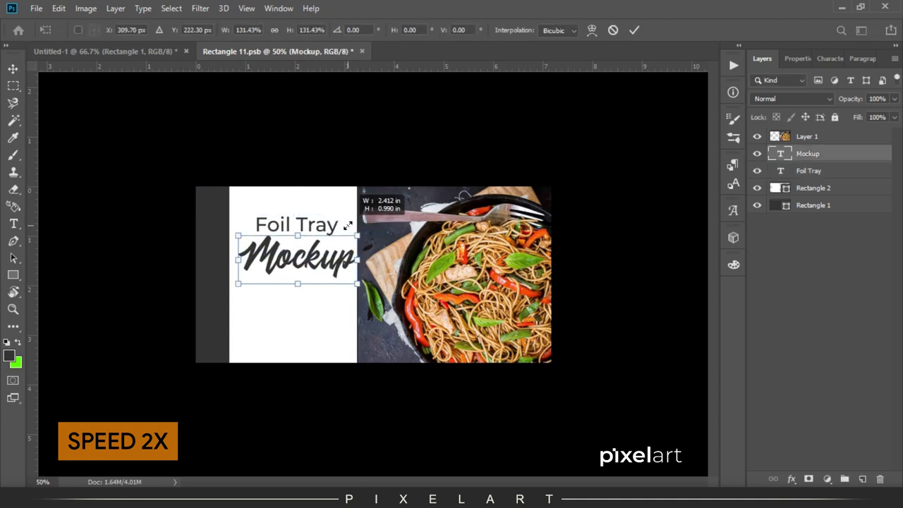
drag(321, 255, 315, 259)
key(Return)
key(shift+Up)
key(shift+Up)
key(shift+Up)
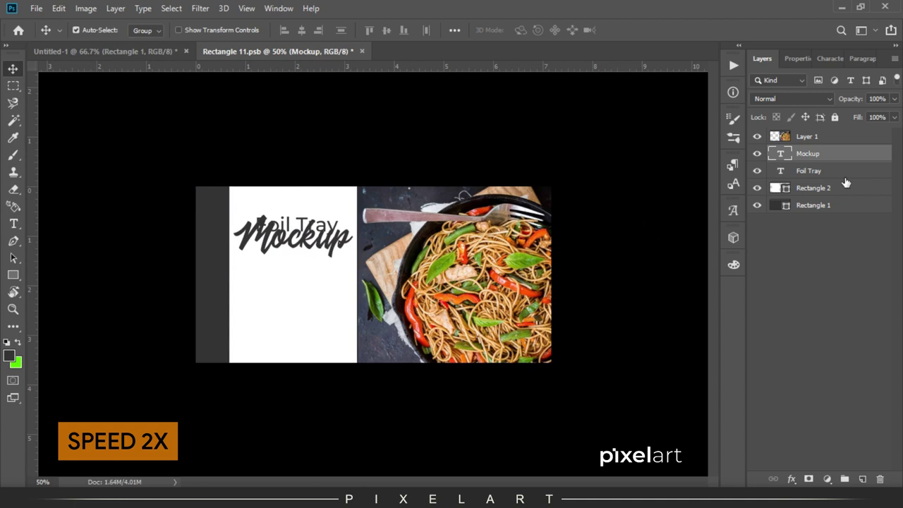
Step: Nudge Foil Tray up, fill Mockup green, and place Pixel-Logo.png above the title
click(809, 170)
key(shift+Up)
key(shift+Up)
key(shift+Up)
key(shift+Up)
key(shift+Up)
key(shift+Up)
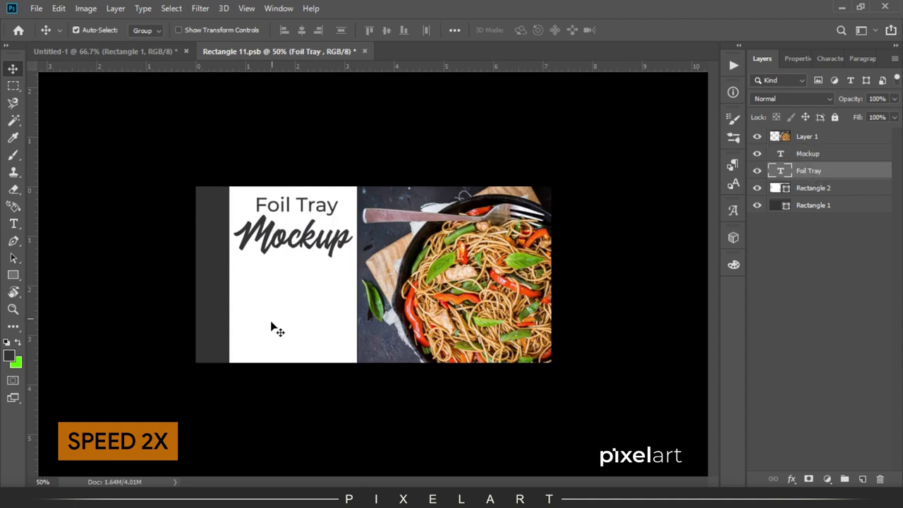
click(825, 155)
key(alt+BackSpace)
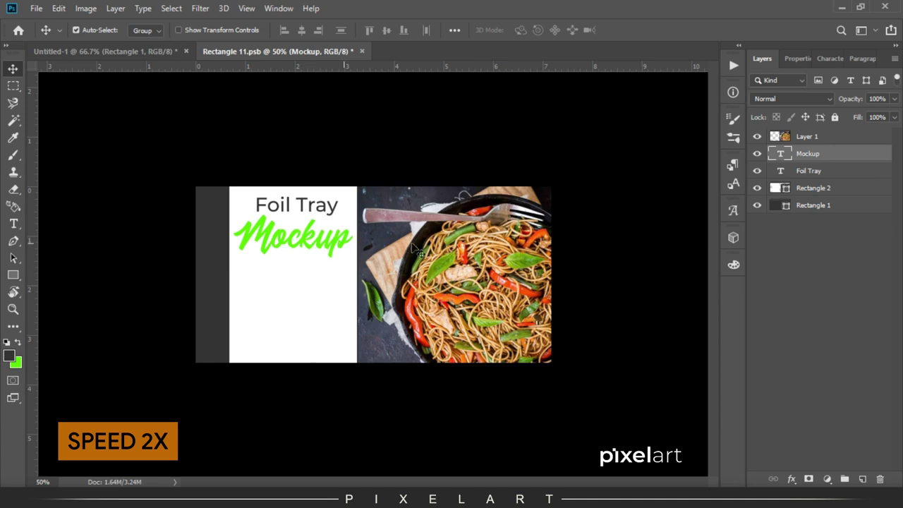
ctrl+click(811, 173)
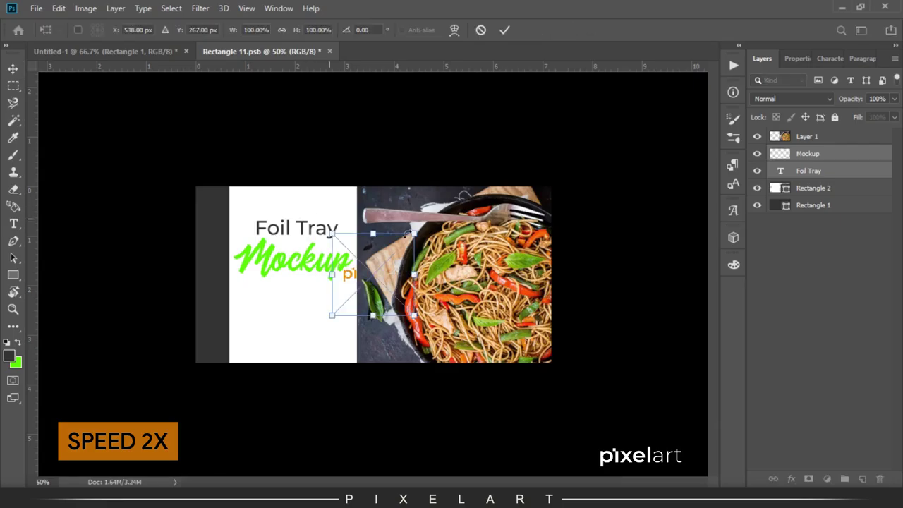
drag(353, 275, 311, 204)
key(Return)
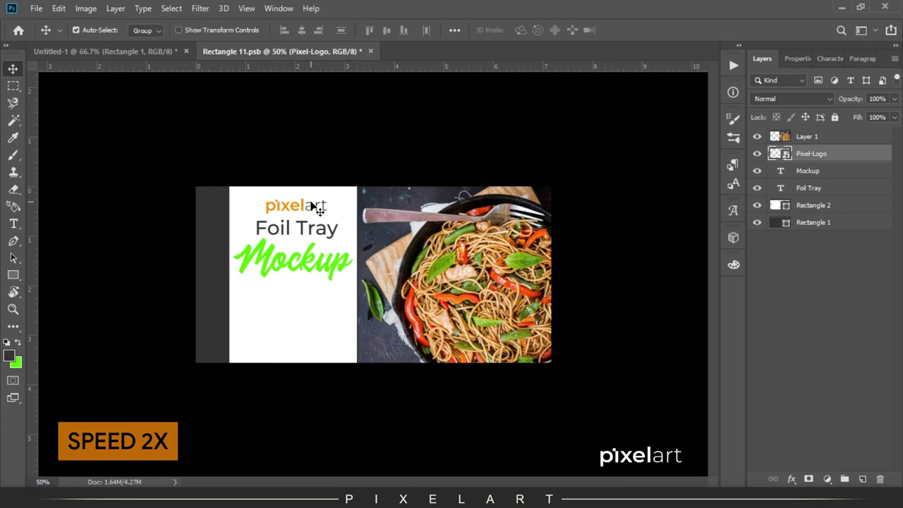
Step: Move the Mockup and Foil Tray title lines down slightly
click(807, 171)
shift+click(817, 188)
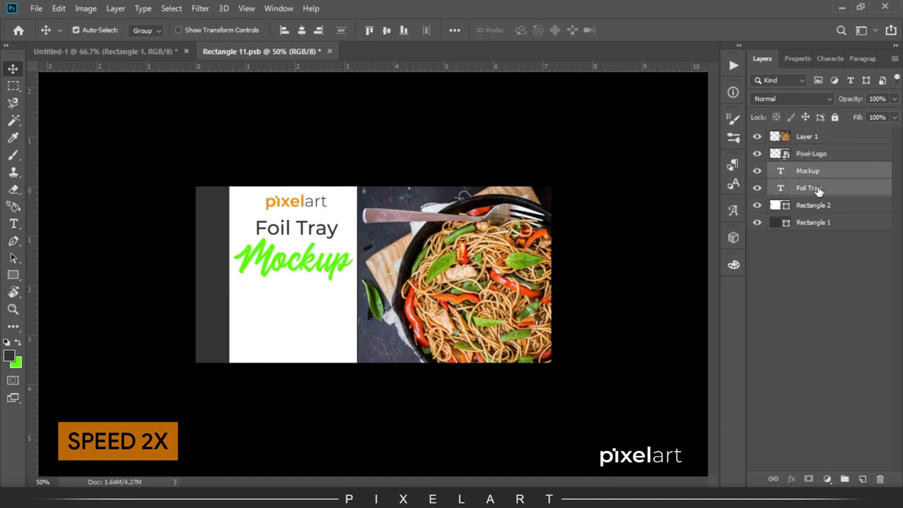
key(shift+Down)
key(shift+Down)
key(shift+Down)
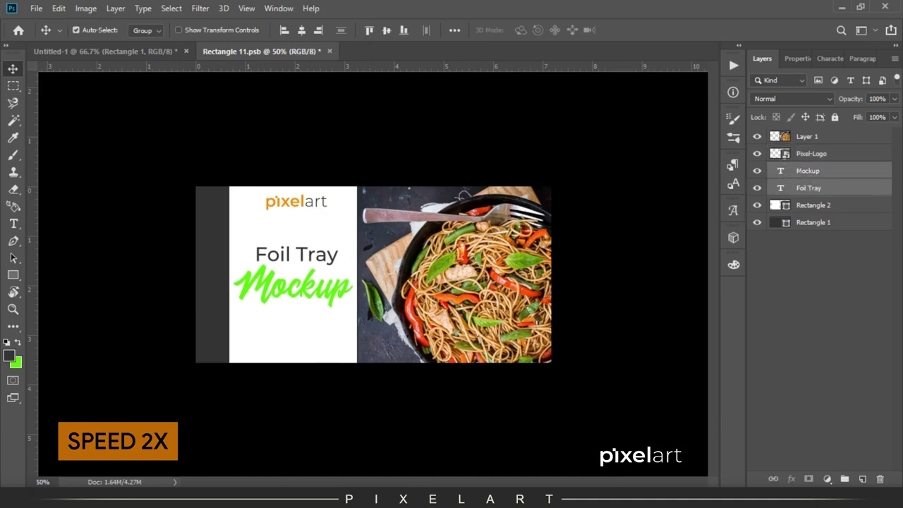
Step: Create a tagline under Mockup from a Foil Tray text copy holding the tagline from the notes
key(alt+Tab)
key(ctrl+a)
key(alt+Tab)
click(811, 188)
key(ctrl+j)
key(Up)
drag(262, 247, 262, 312)
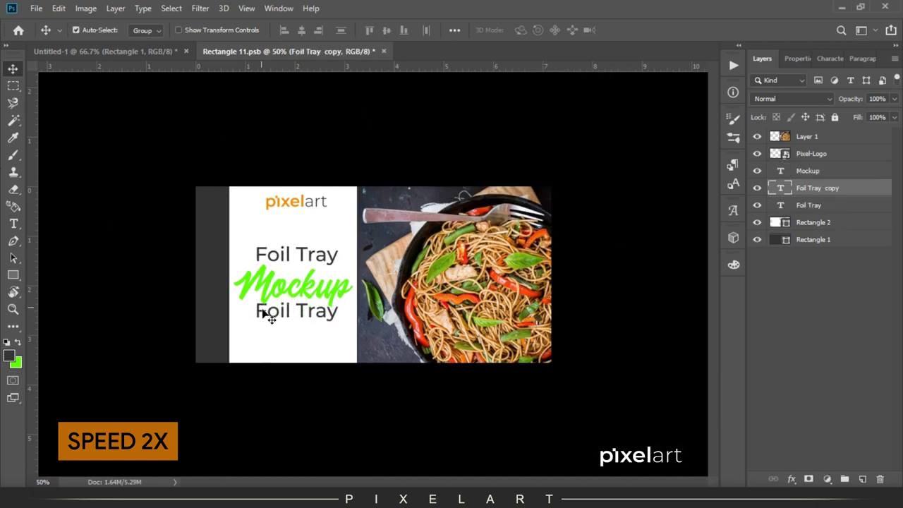
key(t)
click(278, 325)
key(ctrl+a)
key(ctrl+v)
Step: Reduce the tagline to 12.72 pt and nudge it up and left
drag(607, 324, 214, 318)
click(256, 319)
key(ctrl+a)
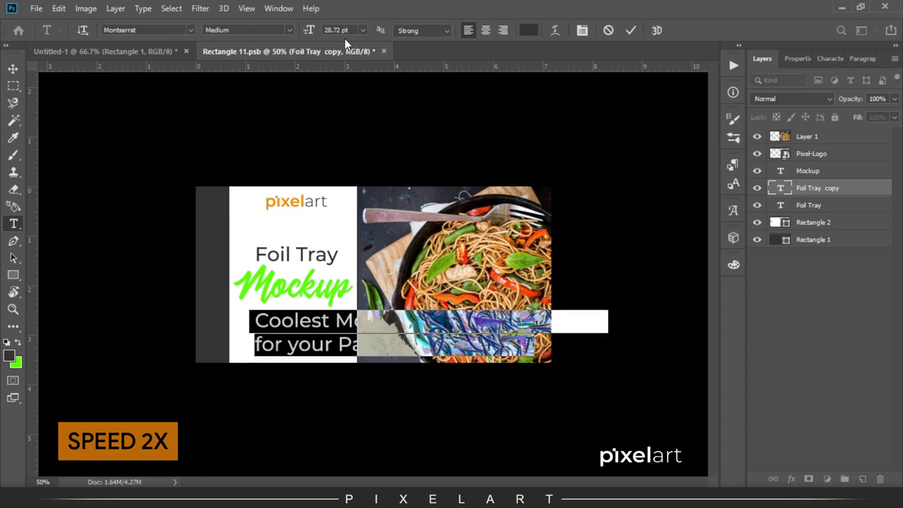
drag(309, 30, 294, 31)
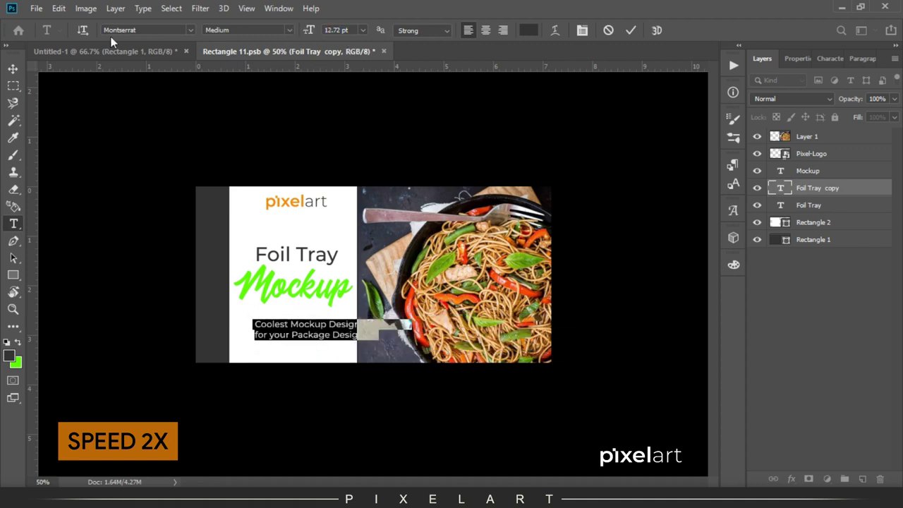
click(12, 68)
key(shift+Left)
key(shift+Left)
key(shift+Left)
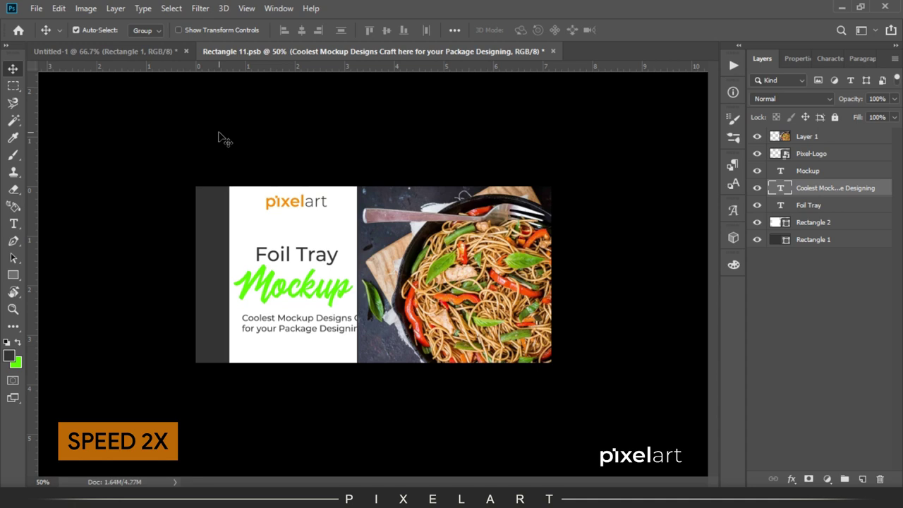
key(shift+Up)
key(shift+Up)
key(shift+Up)
Step: Break the tagline before 'Craft' and remove the leading space before 'Coolest'
key(t)
click(363, 320)
key(Return)
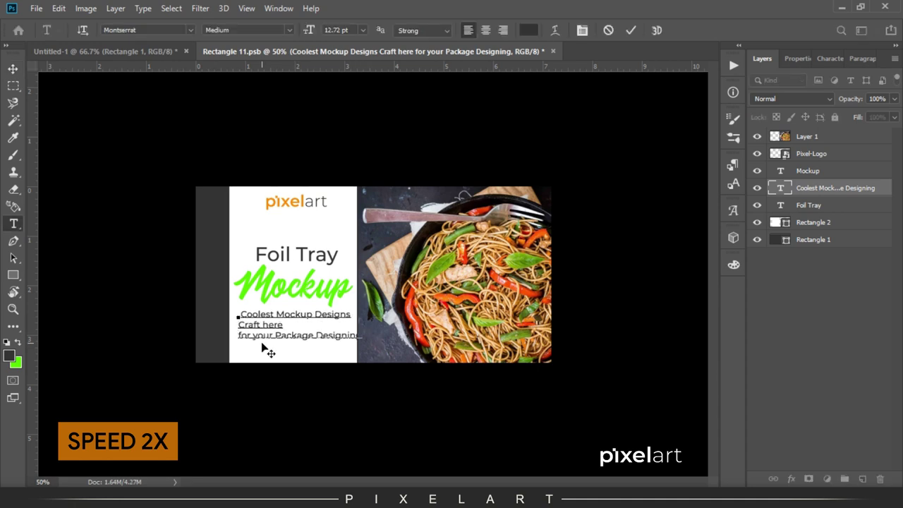
right_click(240, 311)
click(238, 64)
click(236, 314)
key(Delete)
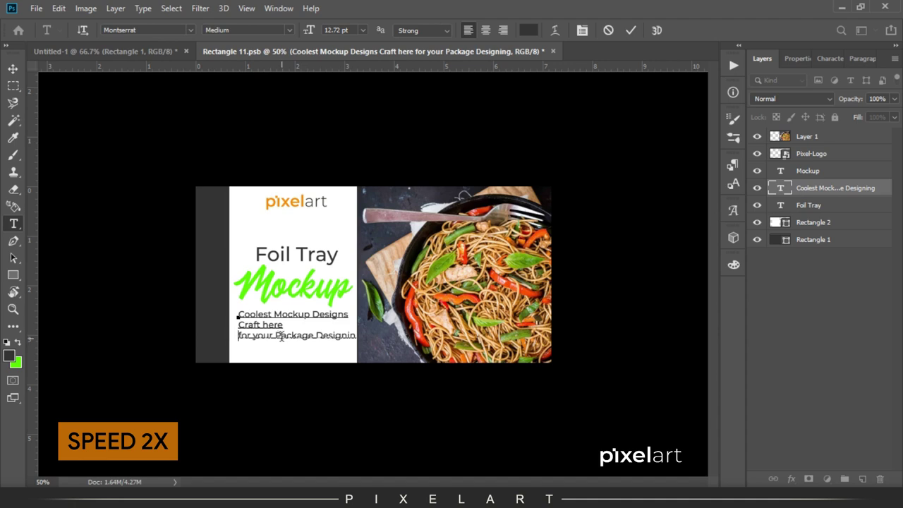
Step: Rework the third tagline line so 'Package Designing' starts its own line
drag(356, 335, 238, 336)
click(238, 336)
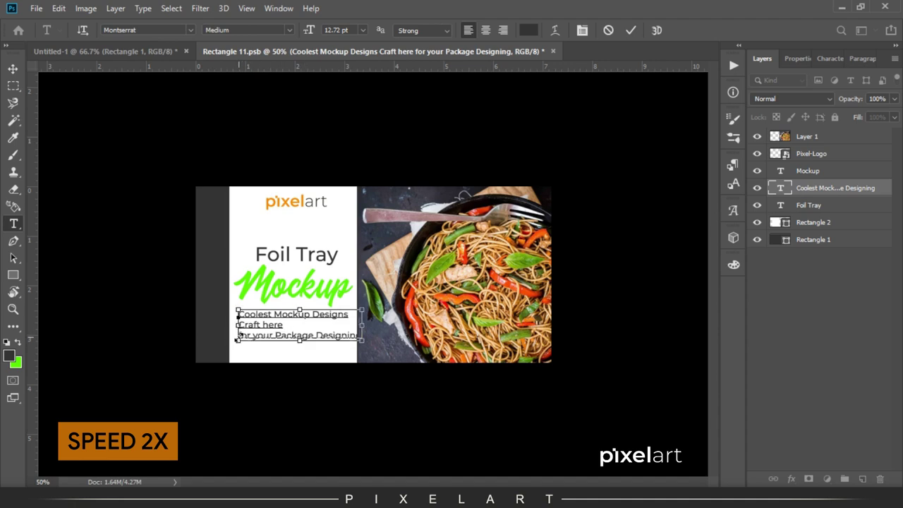
mouse_move(358, 335)
mouse_down()
mouse_move(238, 336)
mouse_move(358, 337)
mouse_up()
click(238, 336)
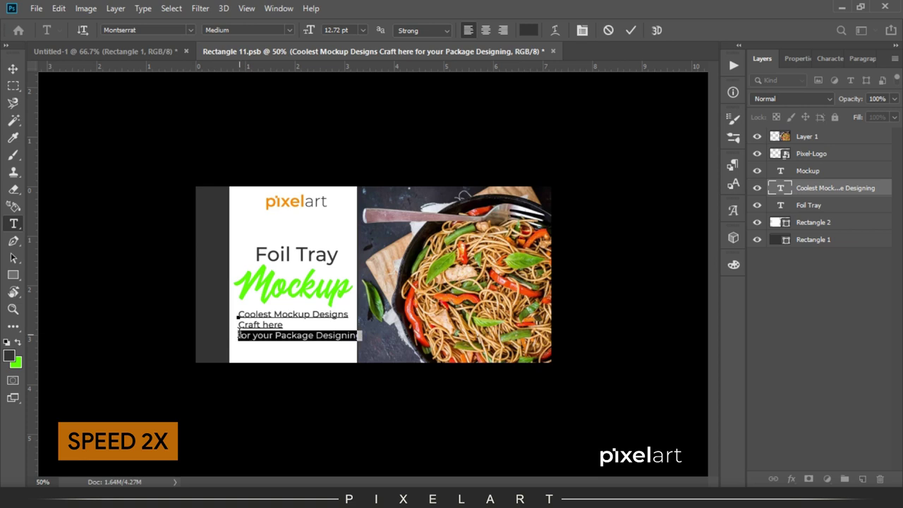
key(BackSpace)
key(ctrl+v)
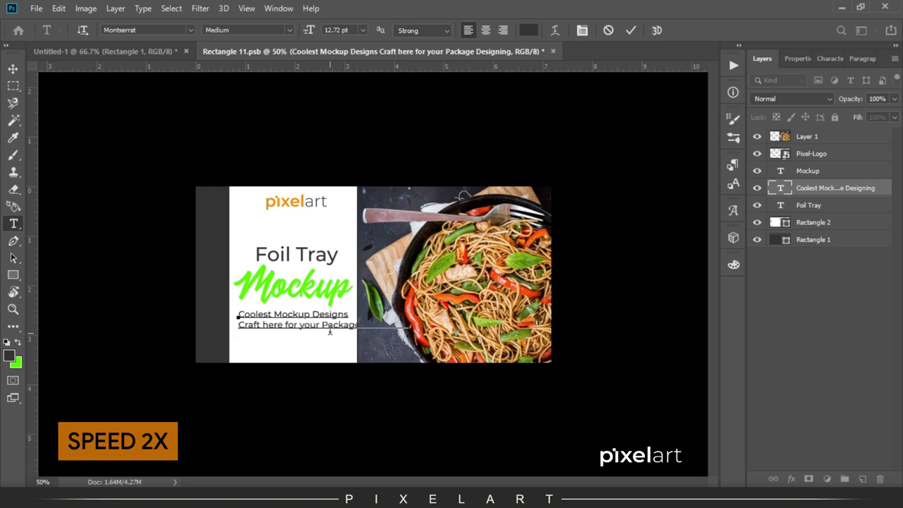
key(Return)
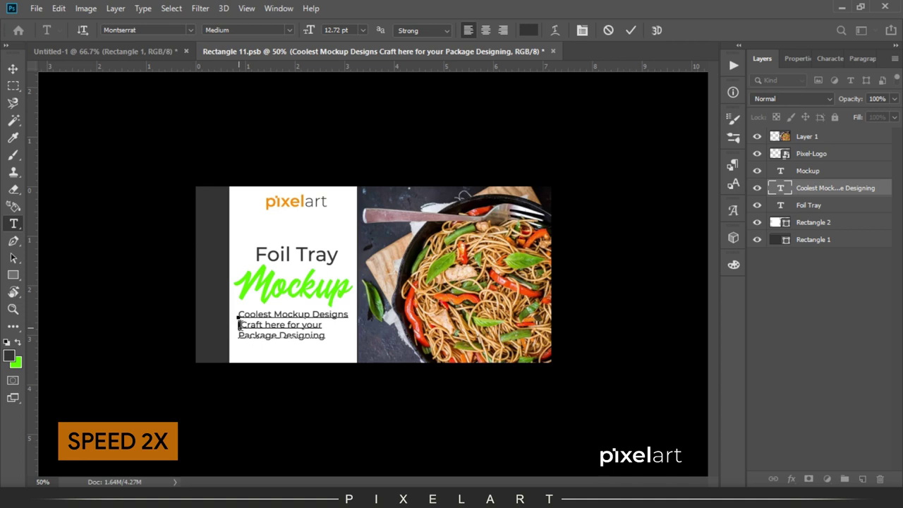
Step: Set the whole tagline to the Light font weight
drag(239, 326, 321, 326)
click(229, 322)
key(ctrl+a)
click(289, 30)
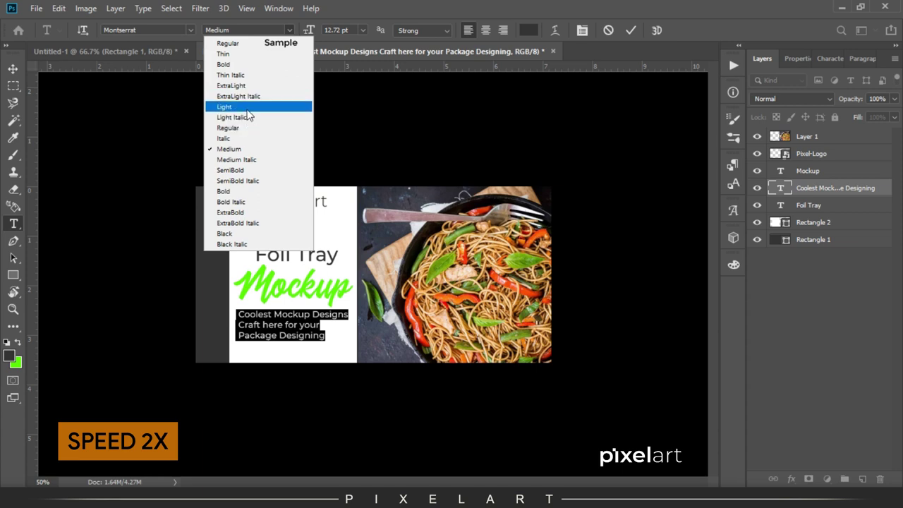
click(224, 106)
click(13, 68)
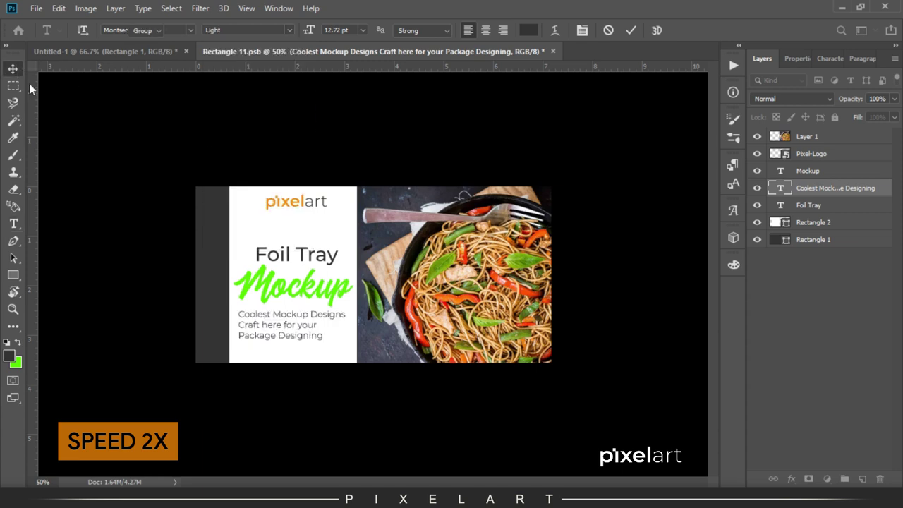
Step: Finish the tagline edit and nudge it down slightly beneath Mockup
double_click(303, 323)
key(ctrl+Return)
key(v)
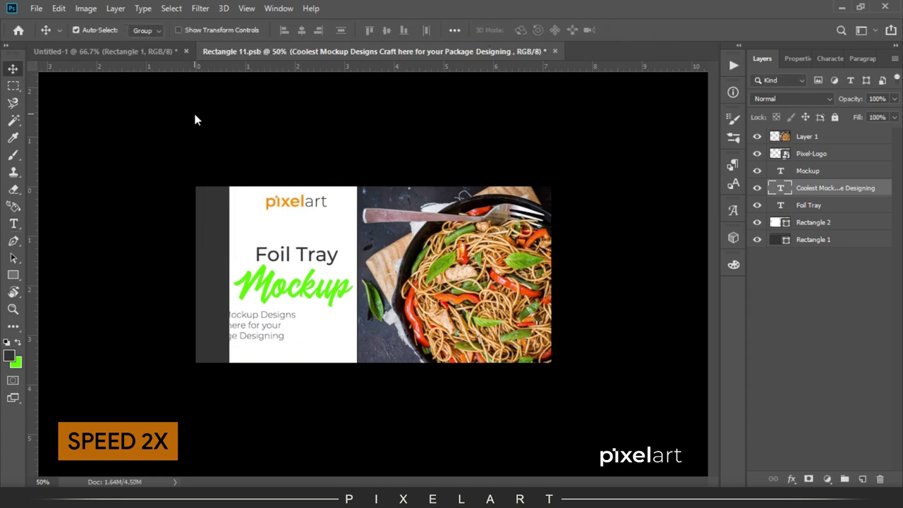
key(Down)
key(Down)
key(Down)
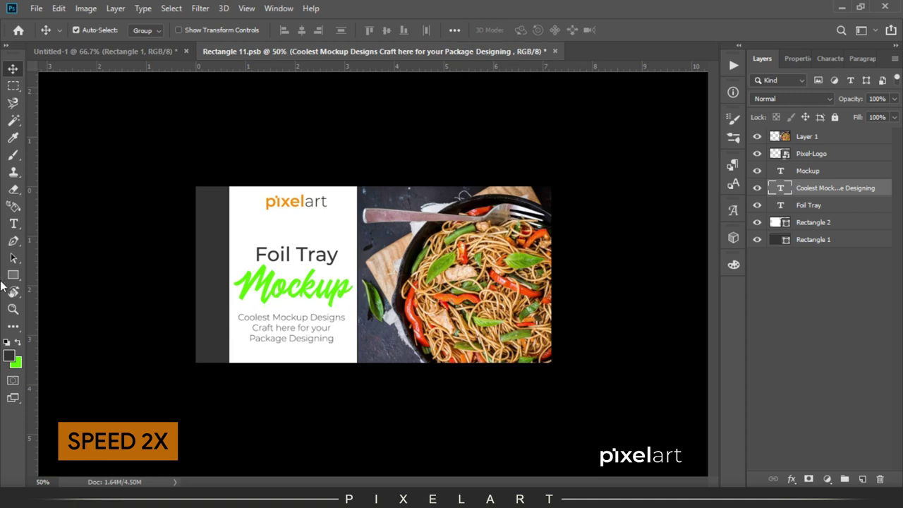
right_click(13, 274)
Step: Draw a circle shape on the canvas and fill it green
click(112, 300)
key(ctrl+shift+n)
key(Return)
mouse_move(479, 156)
mouse_down()
mouse_move(622, 304)
mouse_move(614, 292)
mouse_up()
click(761, 58)
key(v)
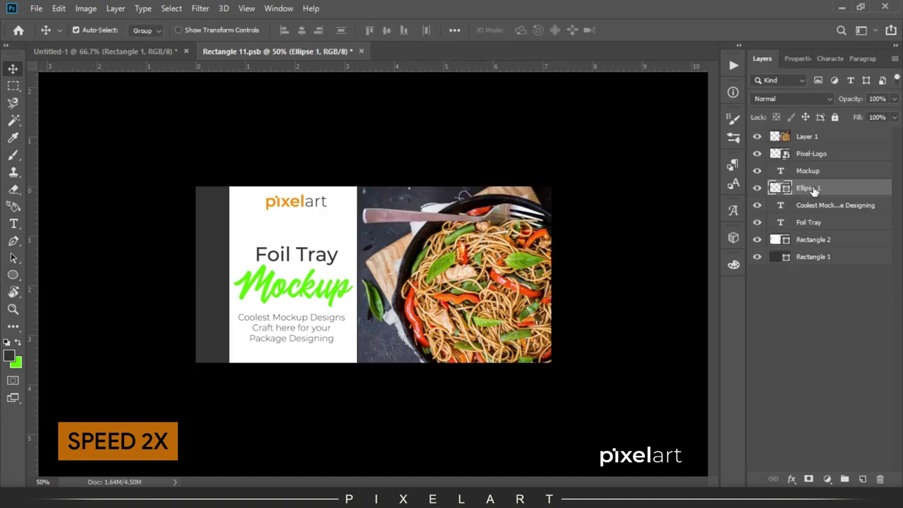
click(795, 59)
click(760, 163)
click(776, 233)
click(762, 59)
Step: Move the green circle to the photo's bottom-right corner, above the photo, and shrink it slightly
key(ctrl+t)
drag(570, 199, 555, 338)
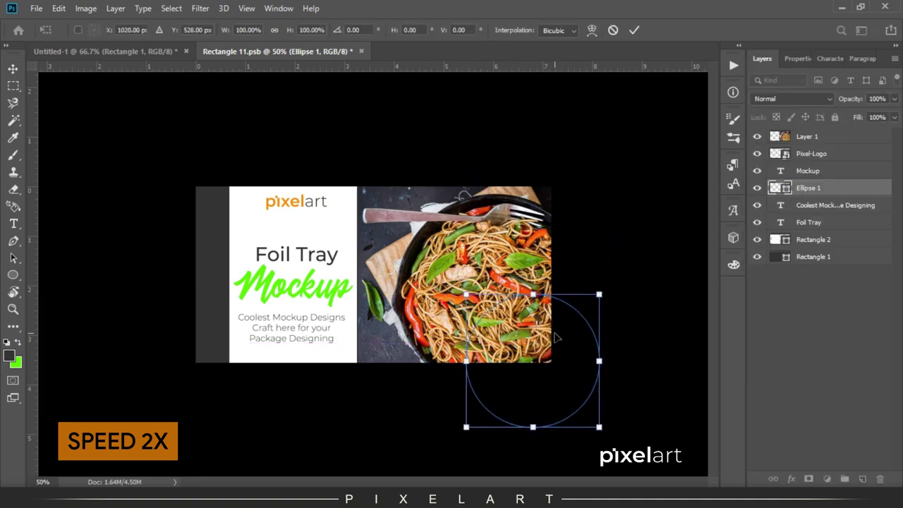
key(Return)
drag(818, 187, 818, 134)
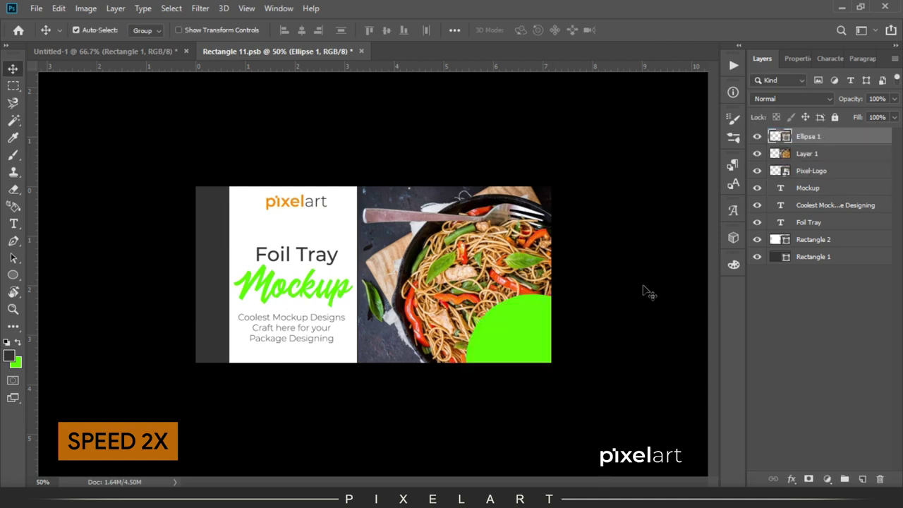
key(ctrl+t)
drag(598, 427, 585, 403)
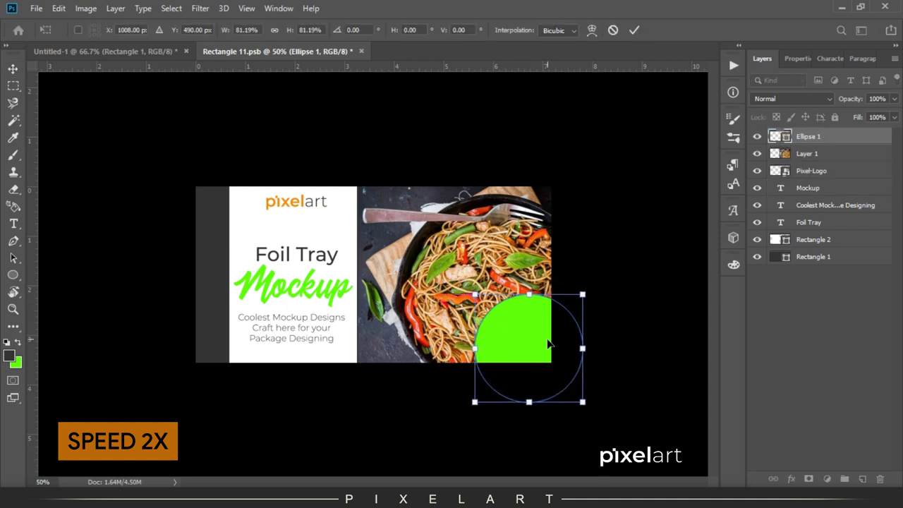
key(Return)
Step: Place a top-level copy of the Foil Tray text on the circle and colour it white
click(800, 189)
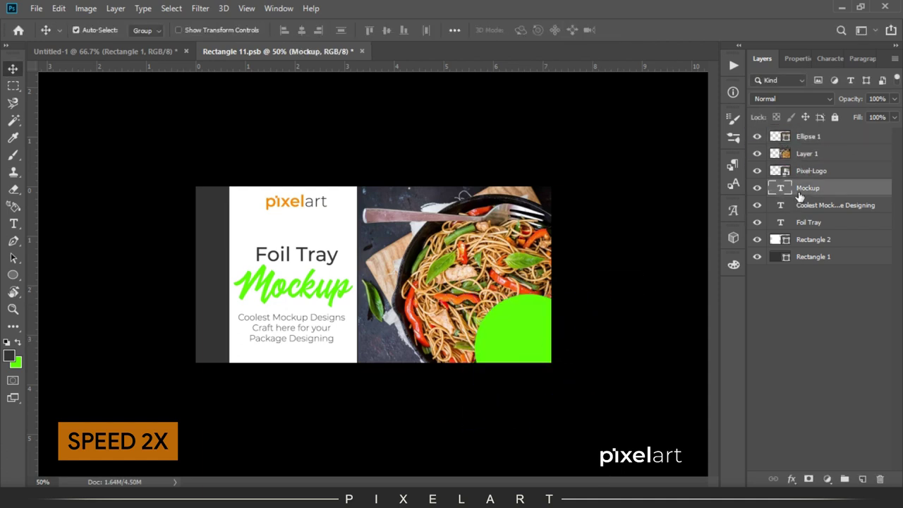
click(819, 224)
key(ctrl+j)
drag(818, 223, 818, 135)
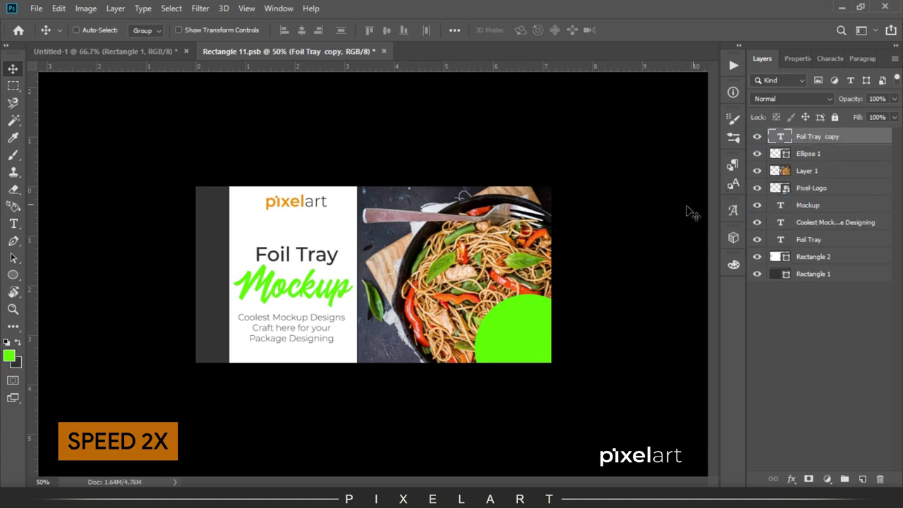
drag(296, 254, 504, 335)
click(13, 137)
click(15, 361)
click(331, 233)
click(831, 251)
Step: Retype the copied text as '100% FRESH', shrink it and centre it on the circle
key(t)
click(516, 337)
key(ctrl+a)
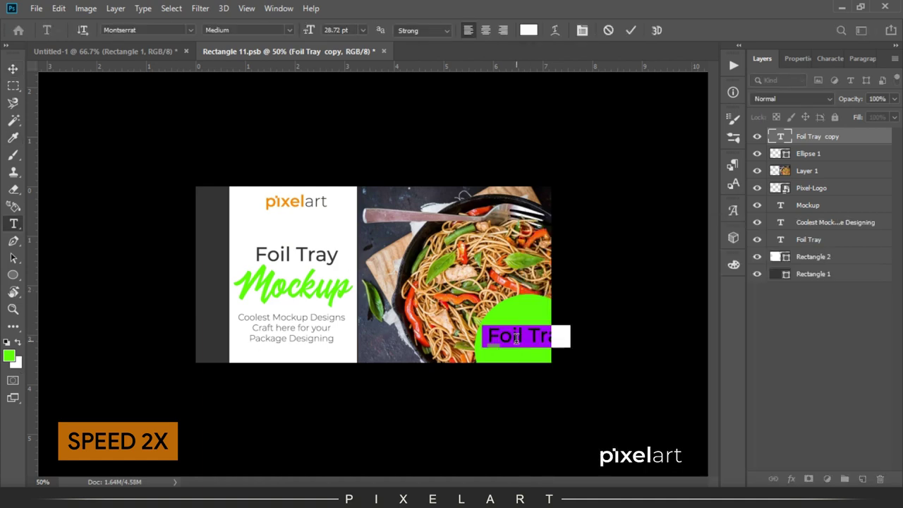
text(100% FRESH)
double_click(506, 360)
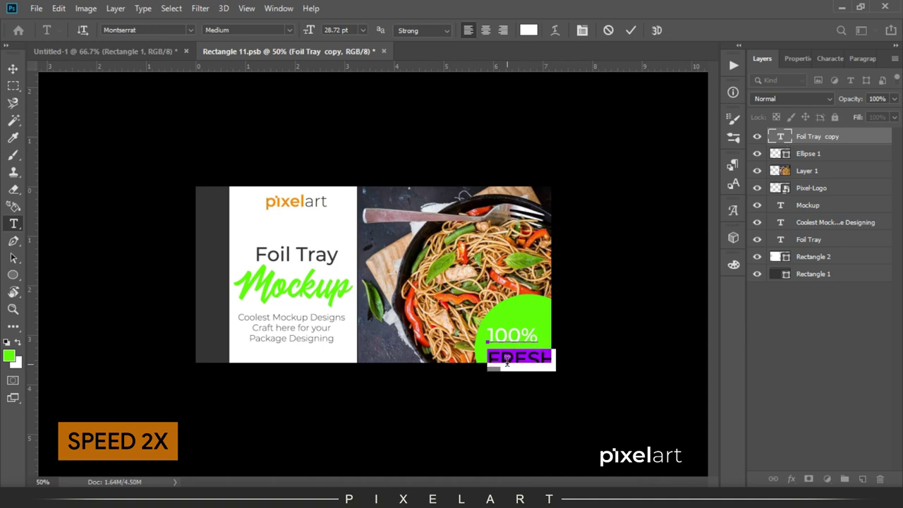
drag(303, 32, 295, 32)
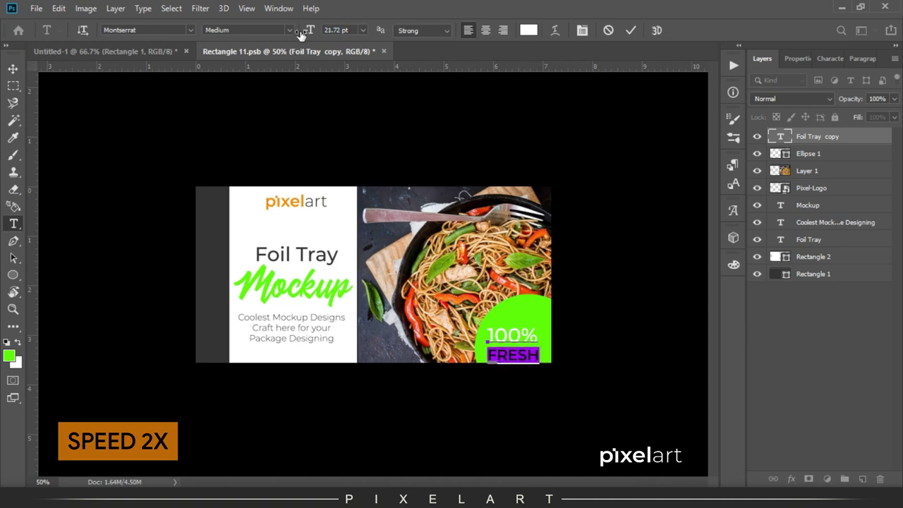
click(13, 69)
drag(538, 344, 545, 334)
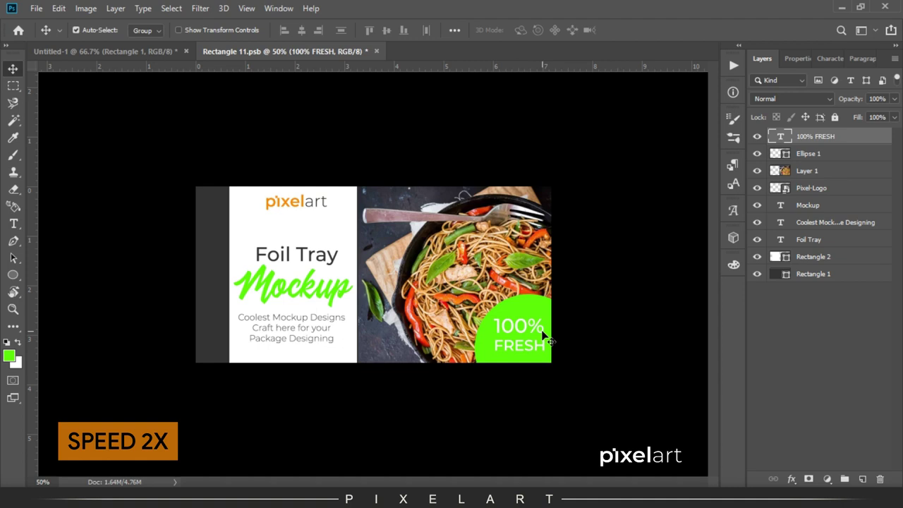
Step: Reselect the green circle layer and briefly check its transform and layer style settings
click(837, 151)
key(ctrl+t)
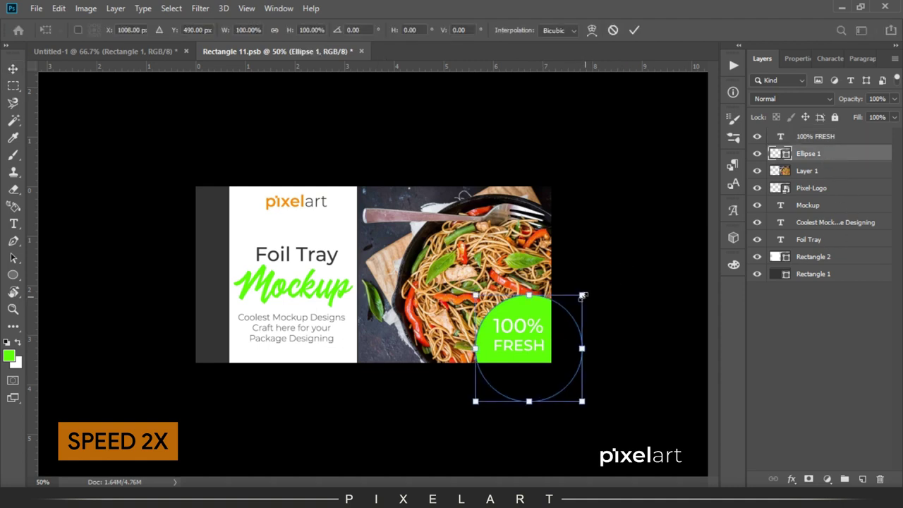
key(Return)
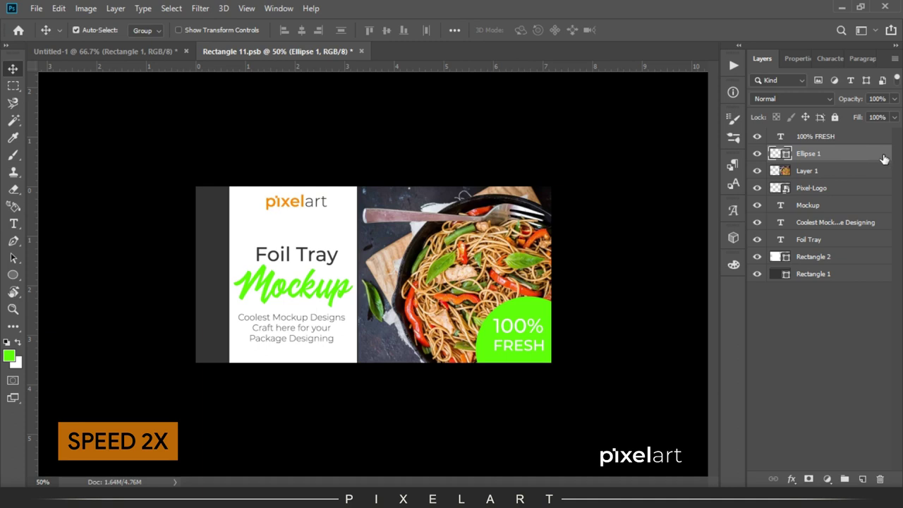
double_click(882, 158)
key(Escape)
Step: Give Ellipse 1 a drop shadow with adjusted angle, larger size and spread, and lower opacity
click(791, 479)
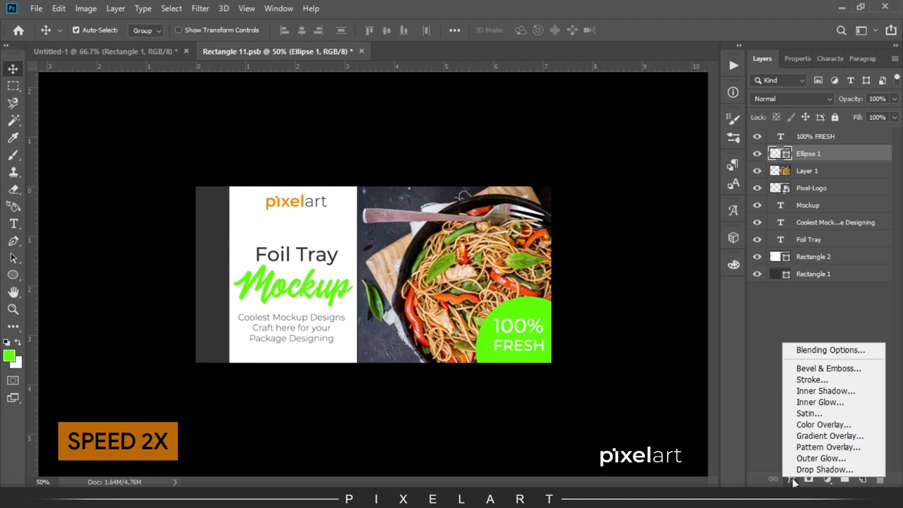
click(804, 469)
drag(440, 175, 23, 115)
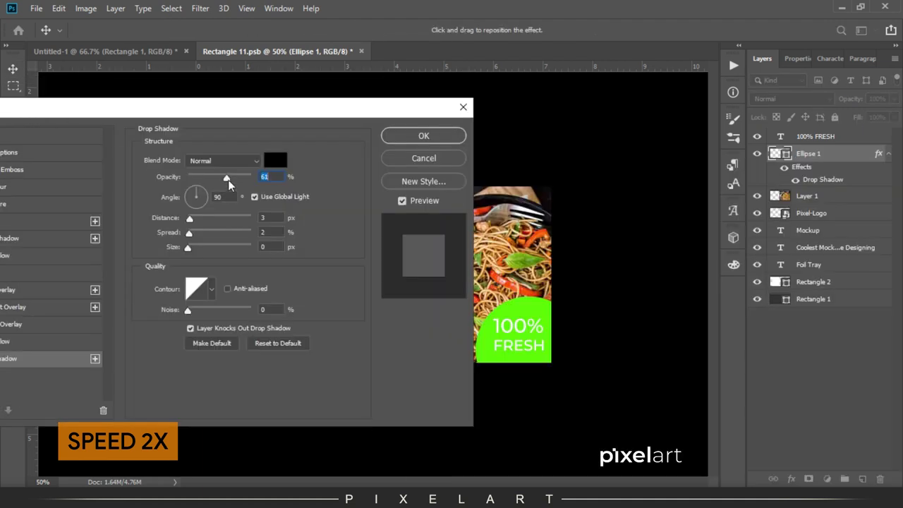
click(190, 198)
mouse_move(188, 248)
mouse_down()
mouse_move(210, 234)
mouse_move(198, 247)
mouse_up()
click(195, 191)
drag(251, 177, 234, 177)
click(409, 136)
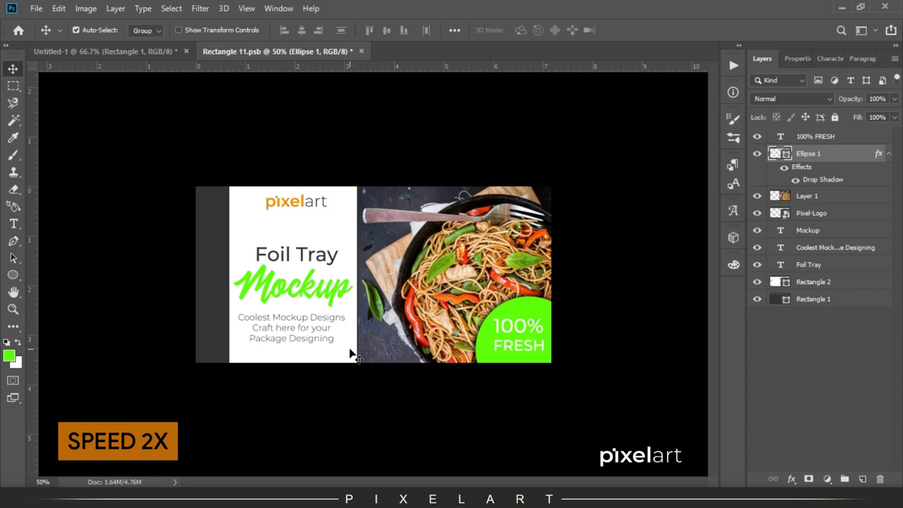
key(ctrl+a)
Step: Search Google Images for PAPER PATTERN and save the white subtle-pattern texture
text(PAPER PATTERN)
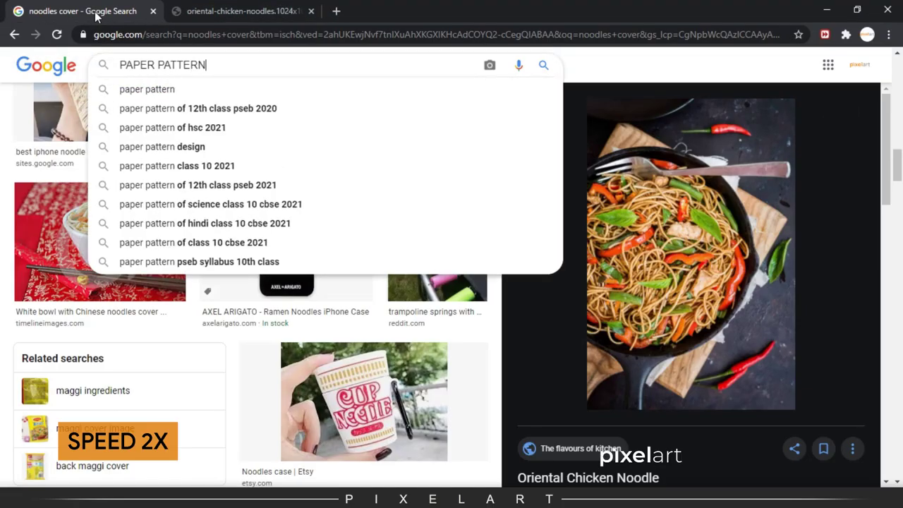
key(Return)
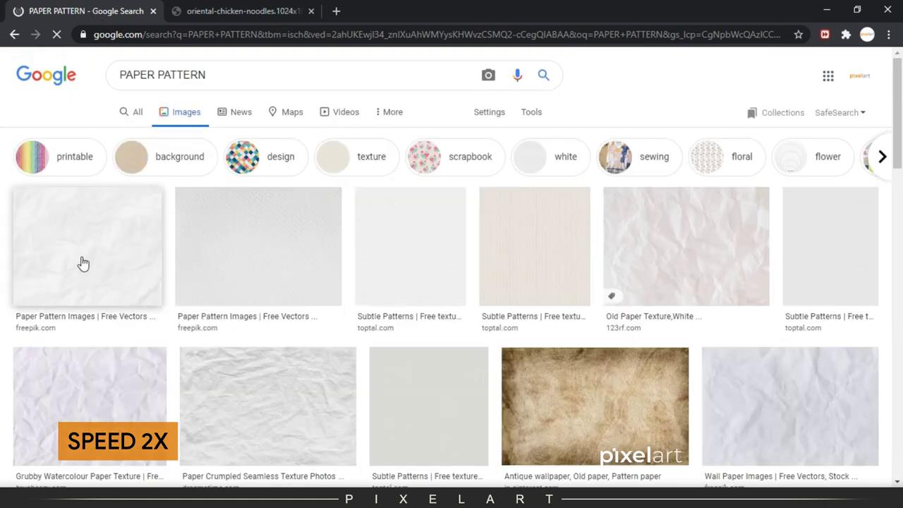
click(388, 242)
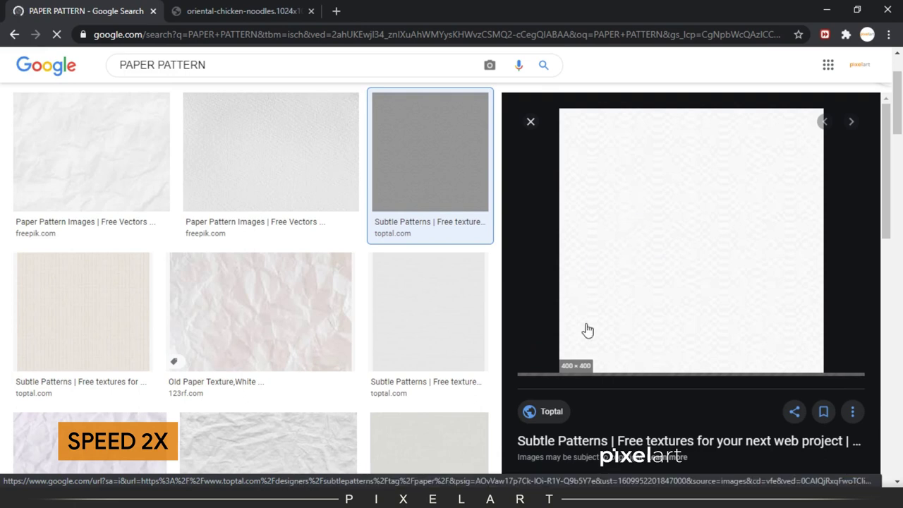
right_click(705, 199)
click(669, 227)
right_click(637, 188)
click(674, 310)
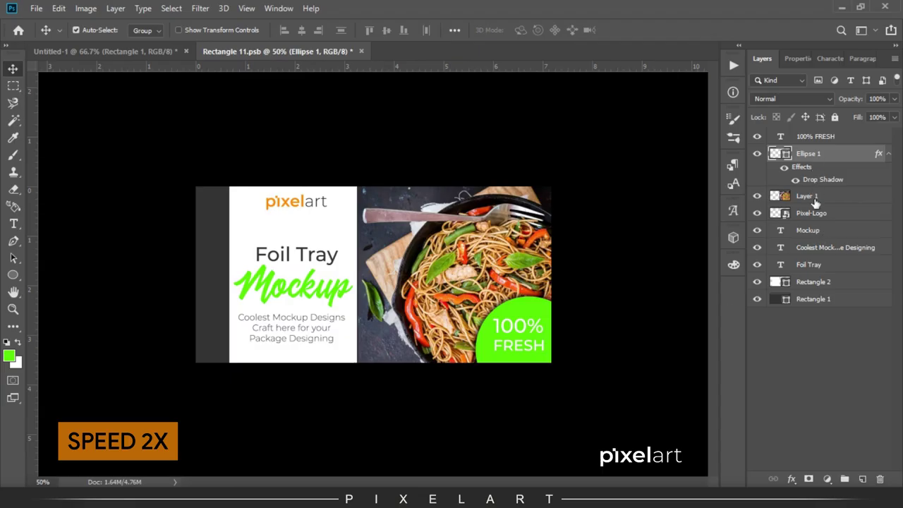
Step: Paste the paper texture as Layer 2 clipped to the white Rectangle 2 panel
click(814, 282)
key(ctrl+v)
key(ctrl+alt+g)
click(812, 213)
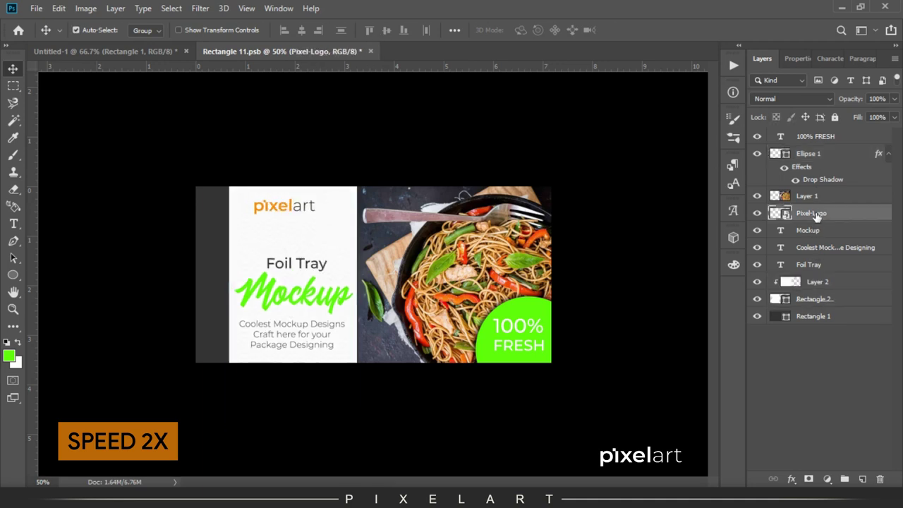
Step: Move the Mockup, Foil Tray and tagline text layers up slightly
click(808, 230)
ctrl+click(820, 265)
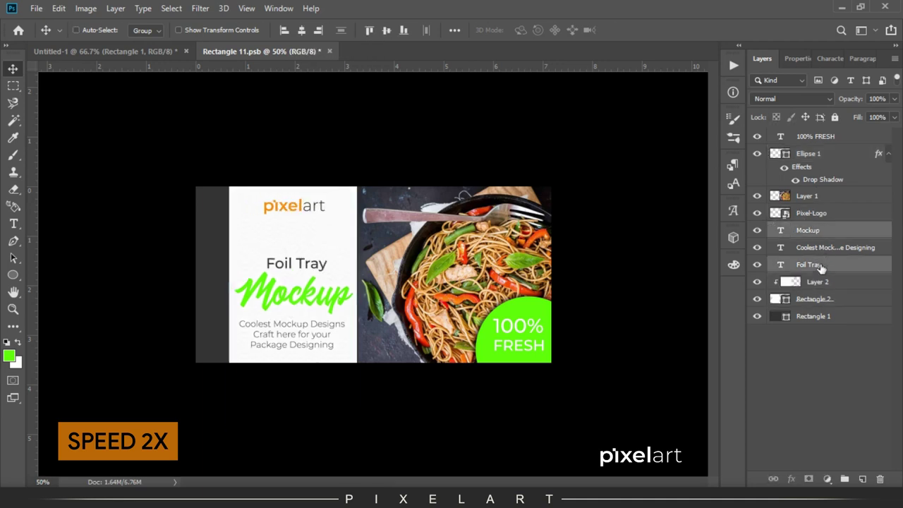
ctrl+click(831, 247)
key(shift+Up)
key(shift+Up)
key(shift+Up)
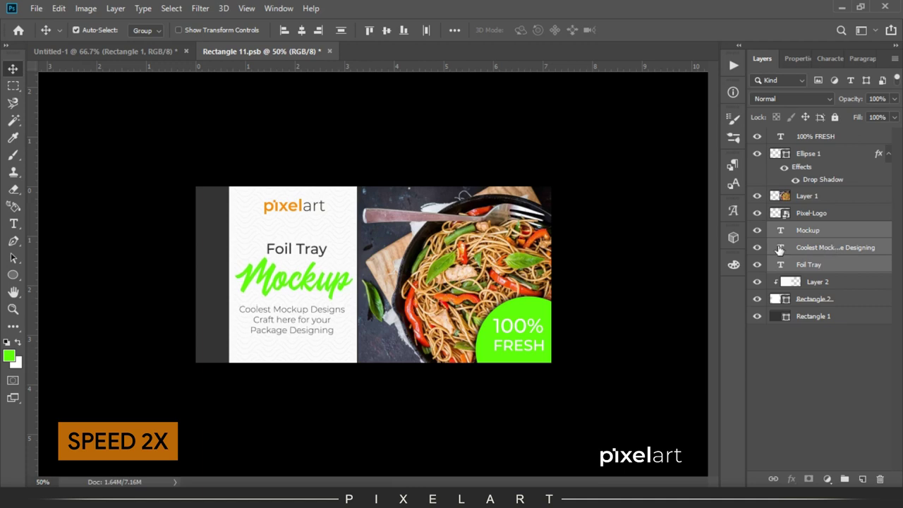
key(ctrl+plus)
right_click(12, 275)
click(58, 273)
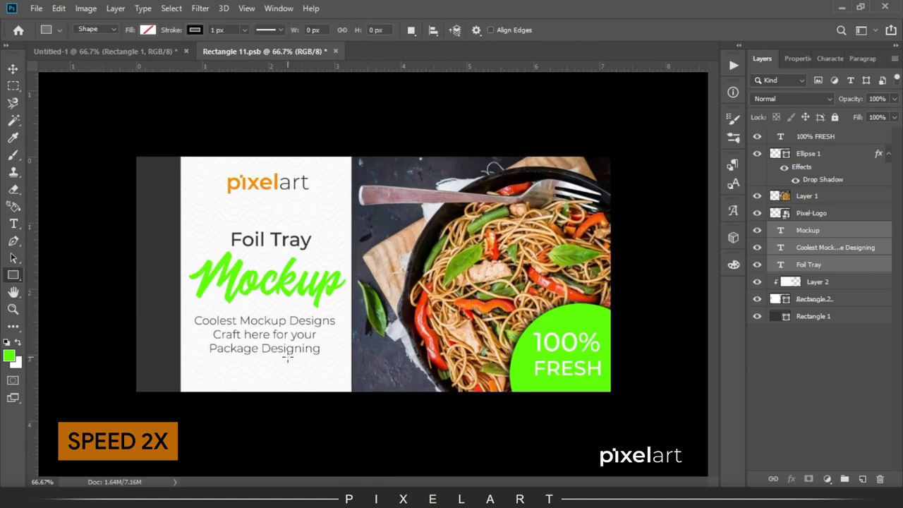
Step: Draw a thin rounded bar with no outline under the tagline as Rectangle 3
drag(209, 362, 311, 372)
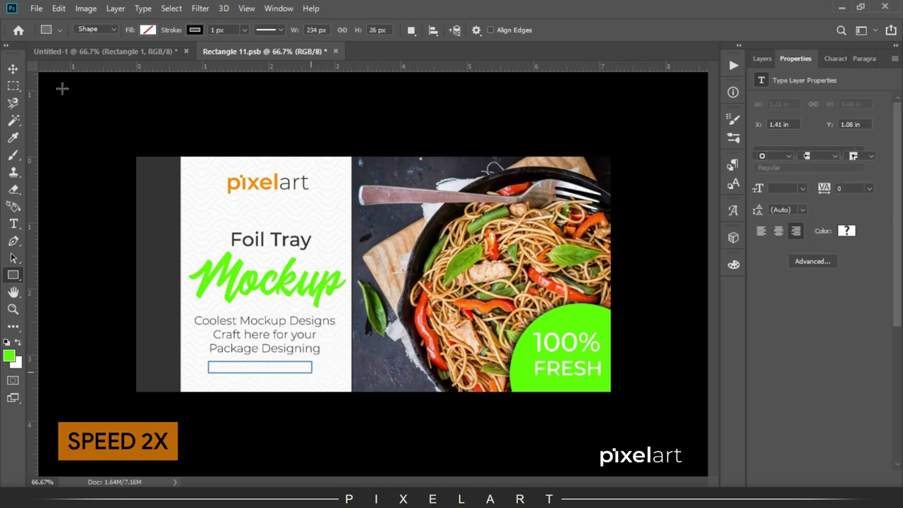
key(v)
click(761, 141)
click(766, 167)
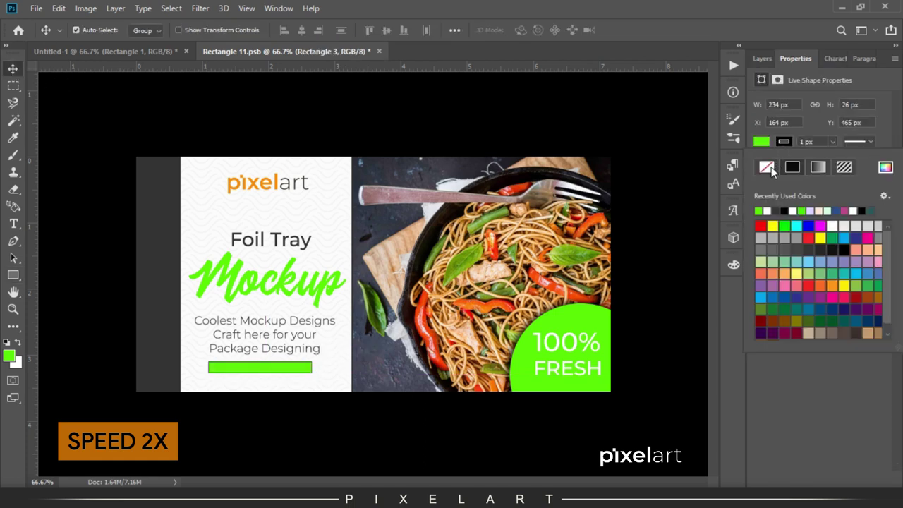
click(769, 148)
drag(757, 192, 898, 194)
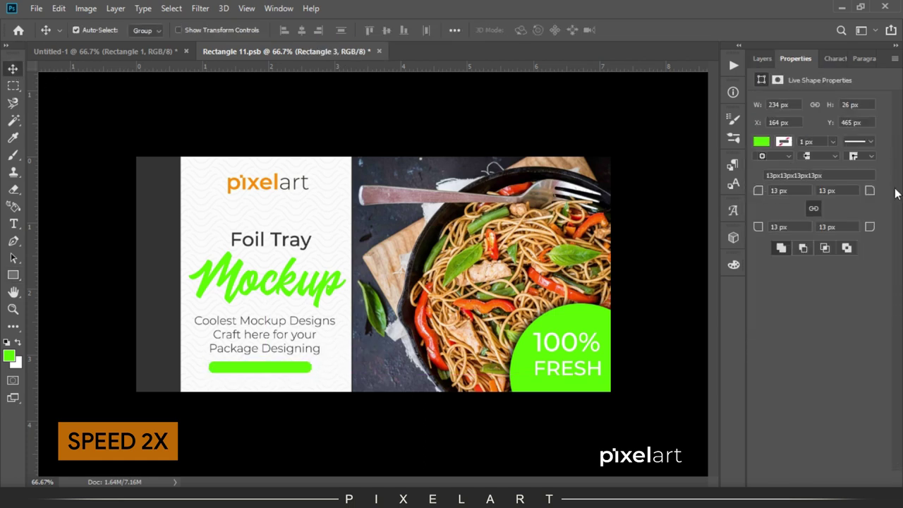
Step: Duplicate the 100% FRESH text layer from the layer list
click(761, 59)
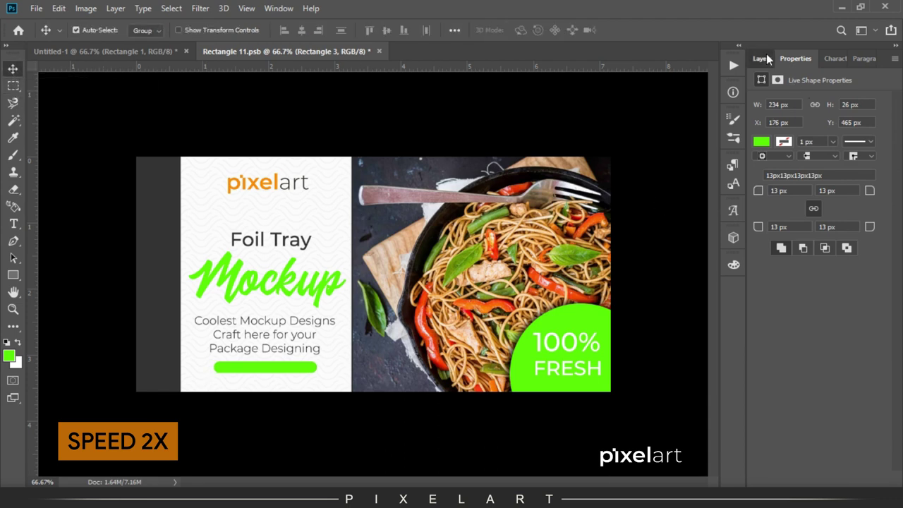
click(823, 141)
key(ctrl+j)
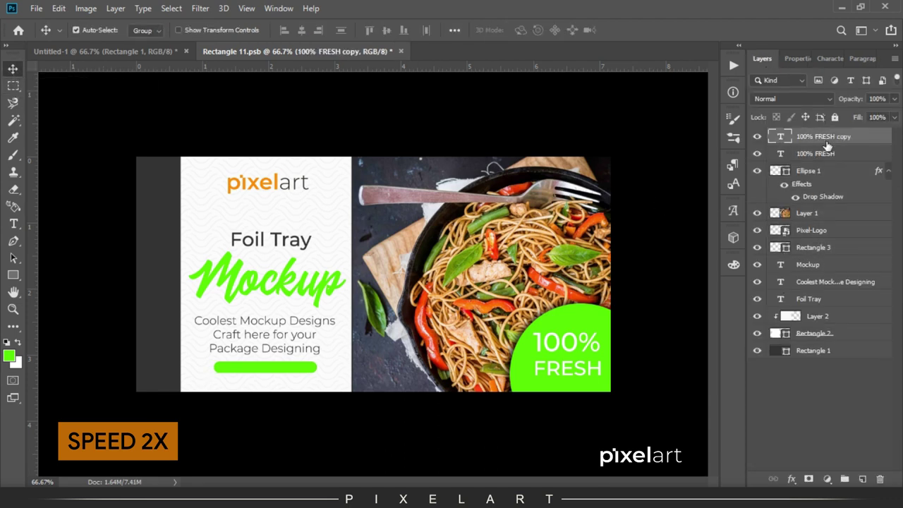
Step: Scale and move the copied text onto the green bar beneath the tagline
key(ctrl+t)
drag(564, 353, 290, 346)
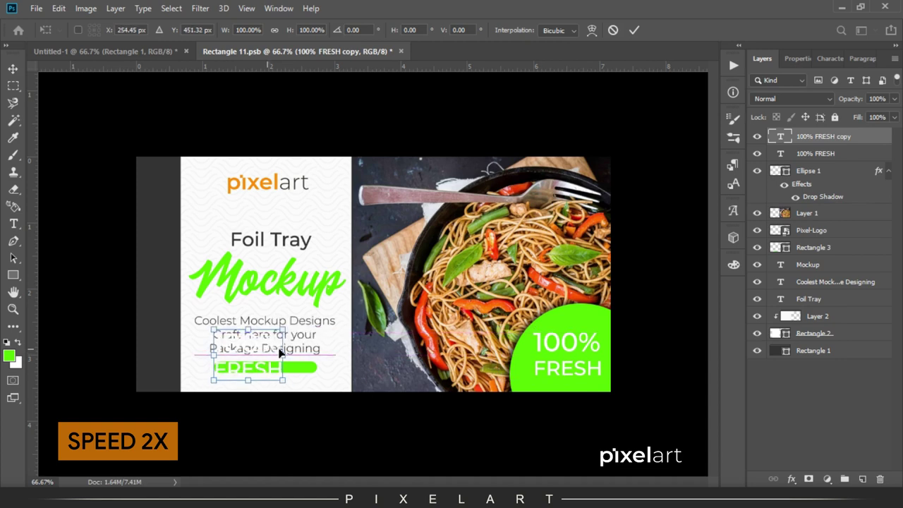
drag(332, 314, 248, 359)
key(Return)
Step: Retype the bar text as VEGETARIAN FOOD and nudge it down slightly
double_click(226, 367)
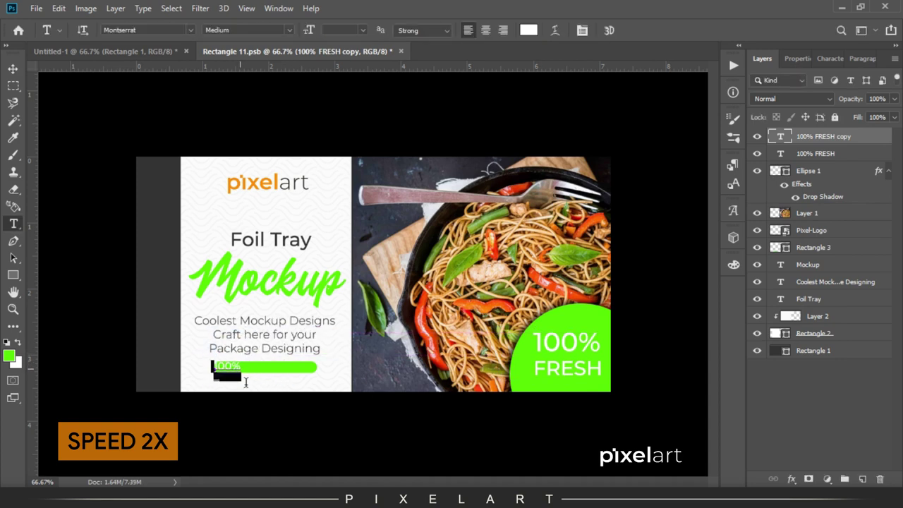
key(Left)
text(VEGETARIAN)
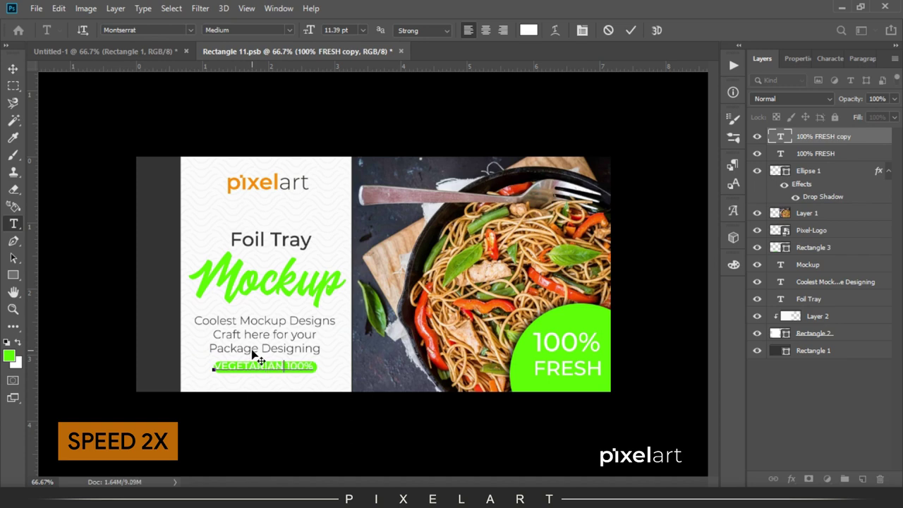
scroll(255, 360, up, 1)
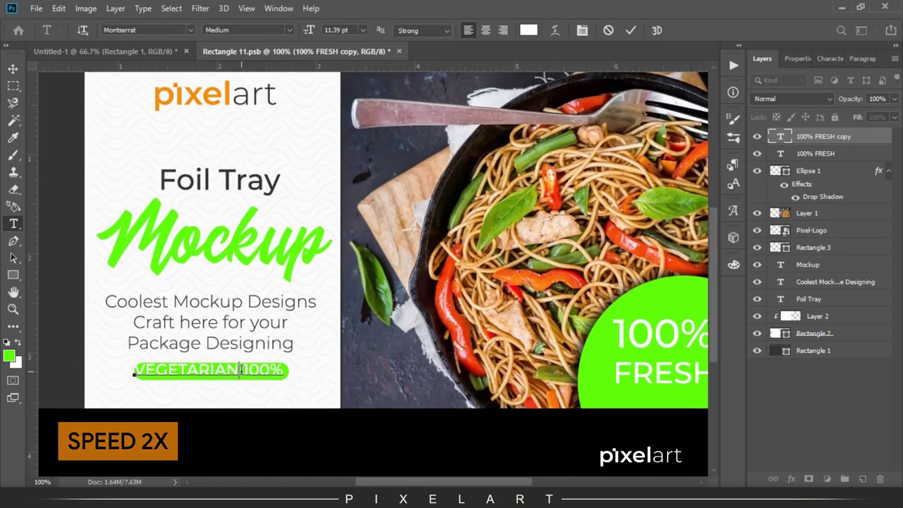
drag(302, 369, 245, 372)
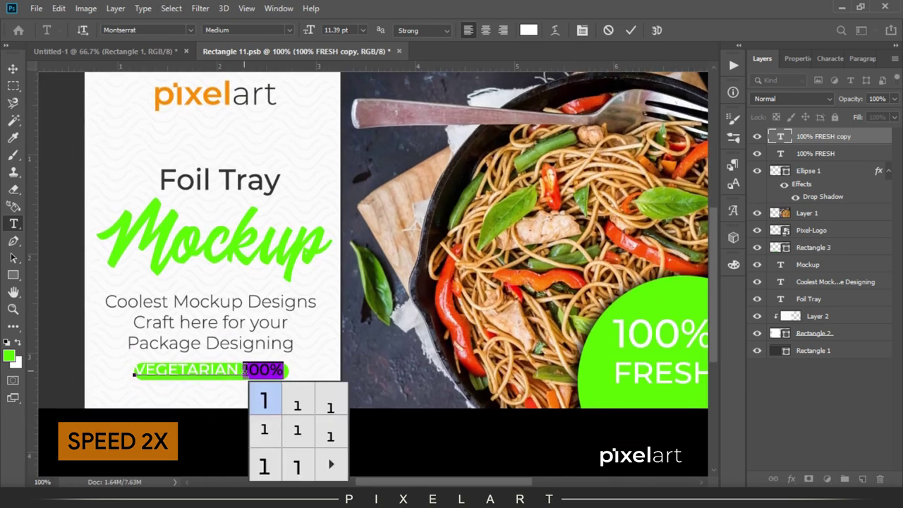
key(BackSpace)
key(Home)
text(O)
key(BackSpace)
key(BackSpace)
text(FOOD)
click(12, 68)
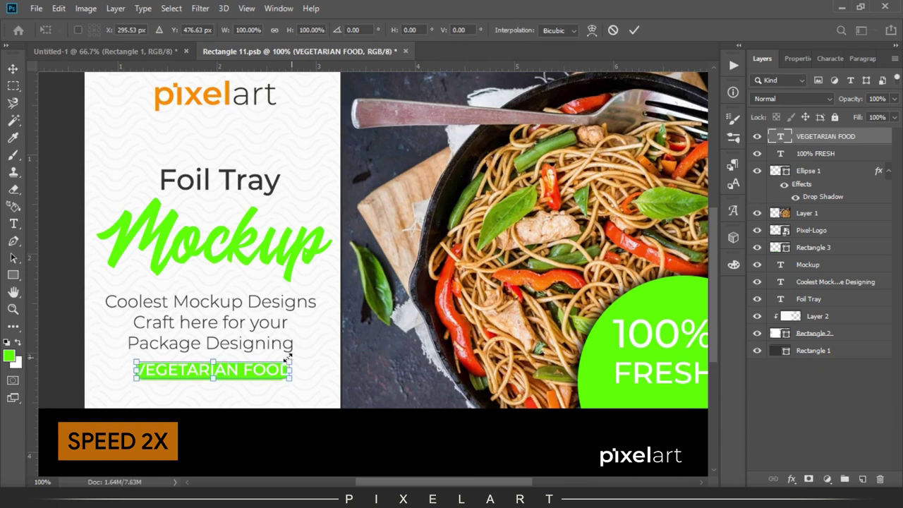
key(Down)
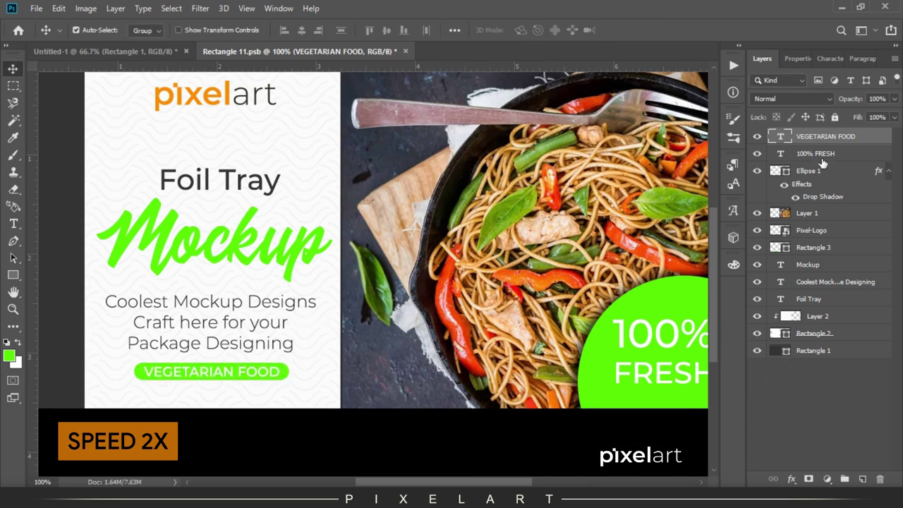
Step: Replace the bar text with PREMIUM QUALITY, then nudge the tagline up
key(t)
click(238, 384)
key(ctrl+a)
text(P)
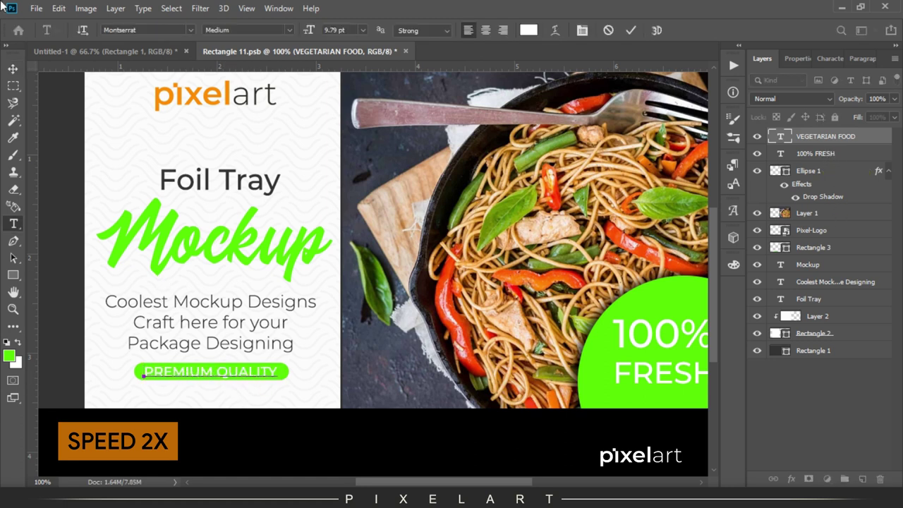
click(13, 68)
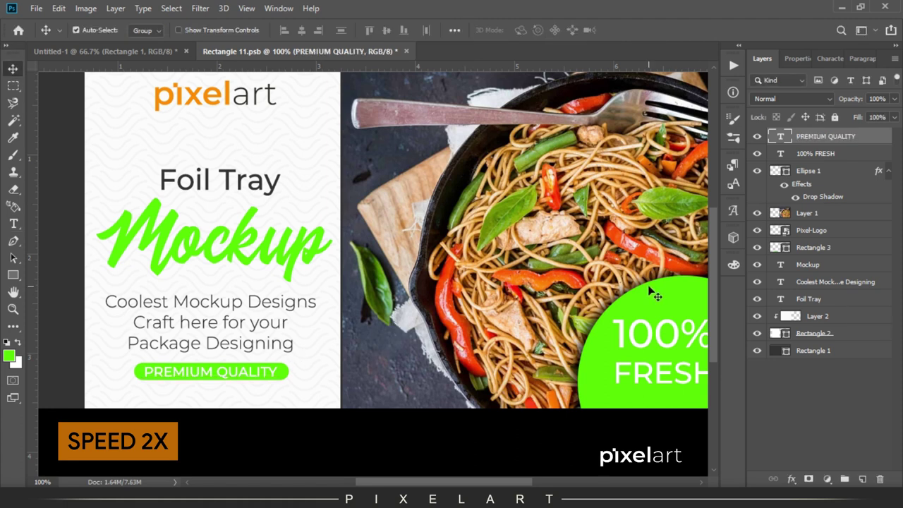
click(840, 285)
key(Up)
key(Up)
key(Up)
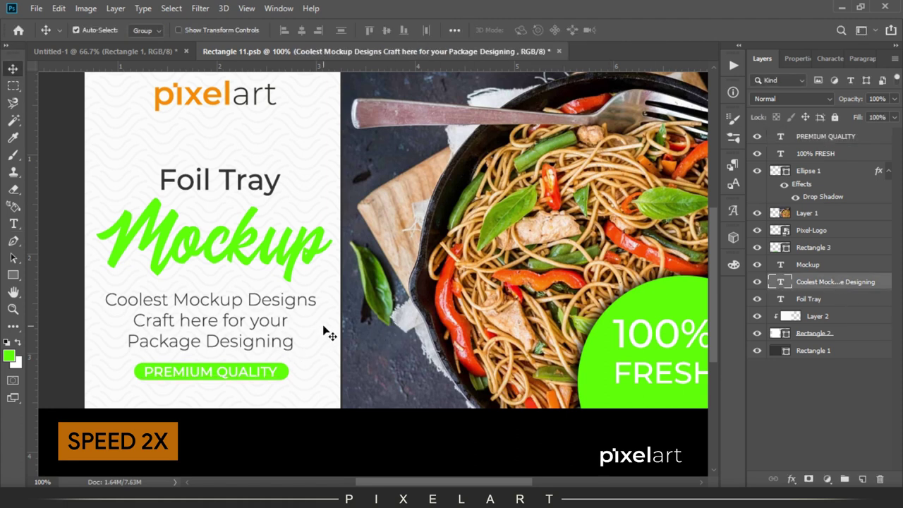
Step: Shrink the whole tagline text to 8 pt
key(t)
click(261, 321)
key(ctrl+a)
key(ctrl+shift+comma)
key(ctrl+shift+comma)
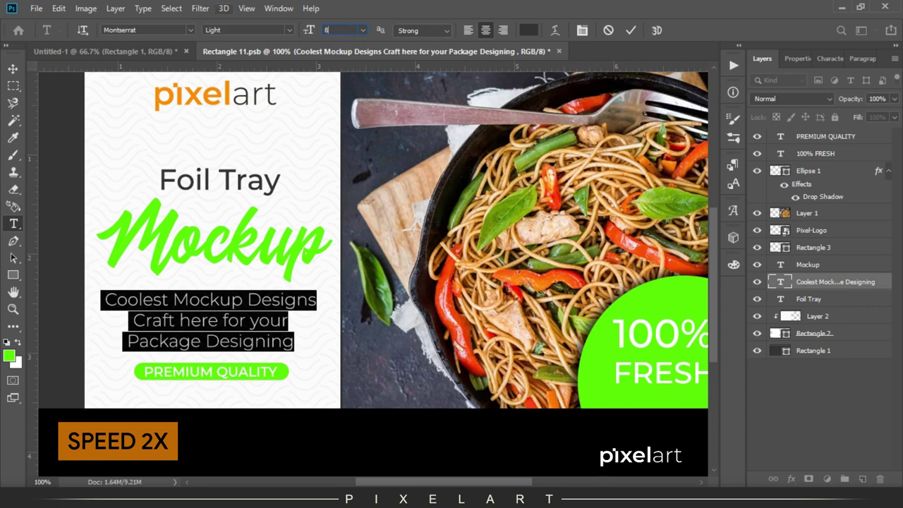
Step: Paste the tagline reflowed into two centred lines and nudge it up a few pixels
click(149, 313)
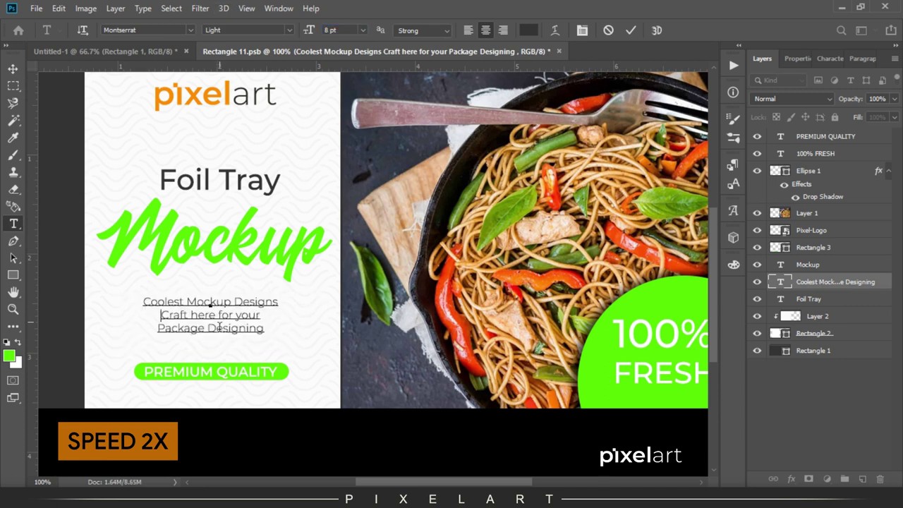
key(alt+Tab)
key(alt+Tab)
key(ctrl+a)
key(ctrl+v)
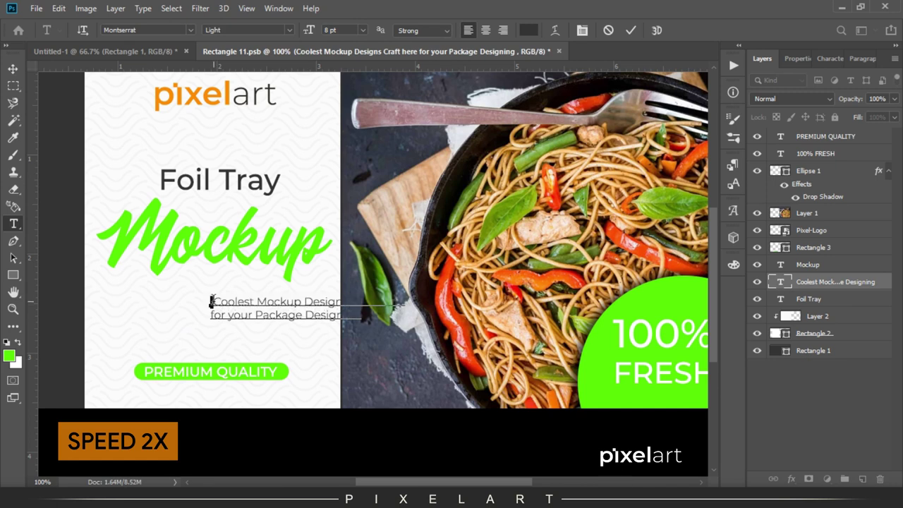
key(ctrl+a)
click(485, 29)
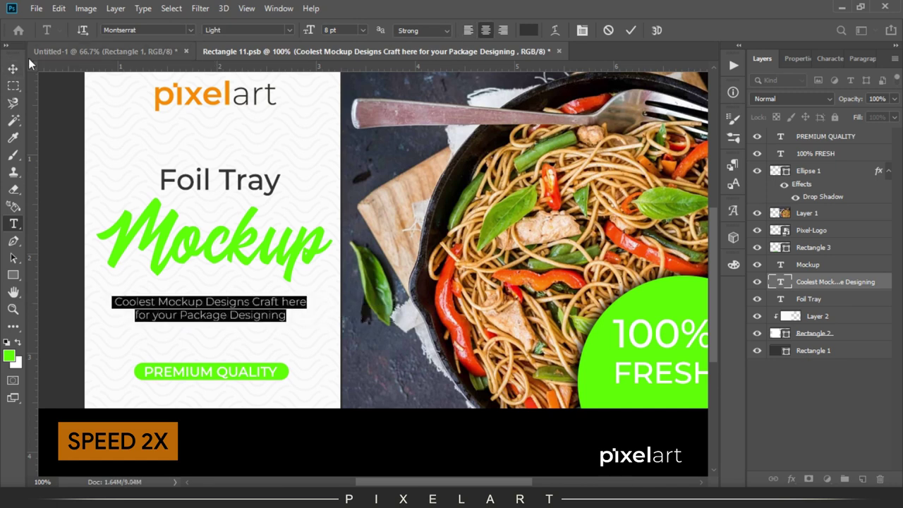
click(13, 69)
key(Up)
key(Up)
key(Up)
key(Up)
key(Up)
key(Up)
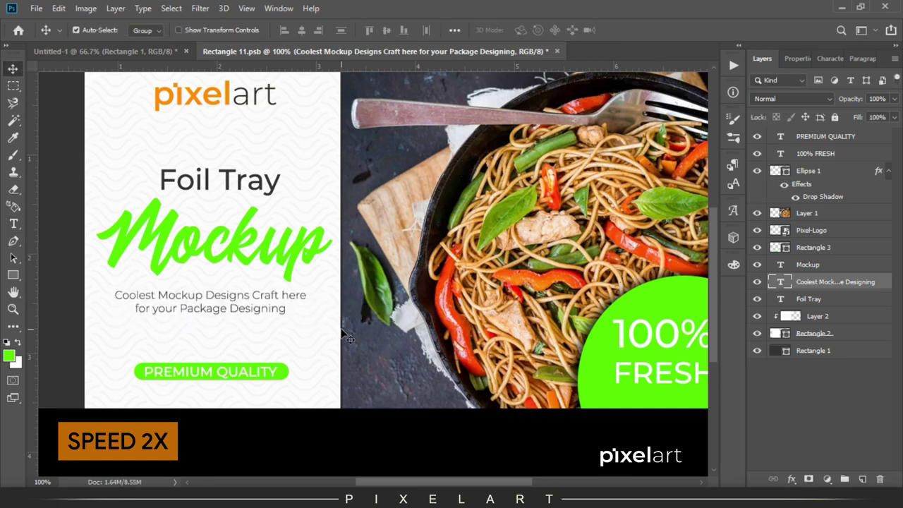
Step: Draw a green rectangle over the Foil Tray heading and place it beneath the text layer
right_click(350, 339)
click(421, 459)
click(13, 275)
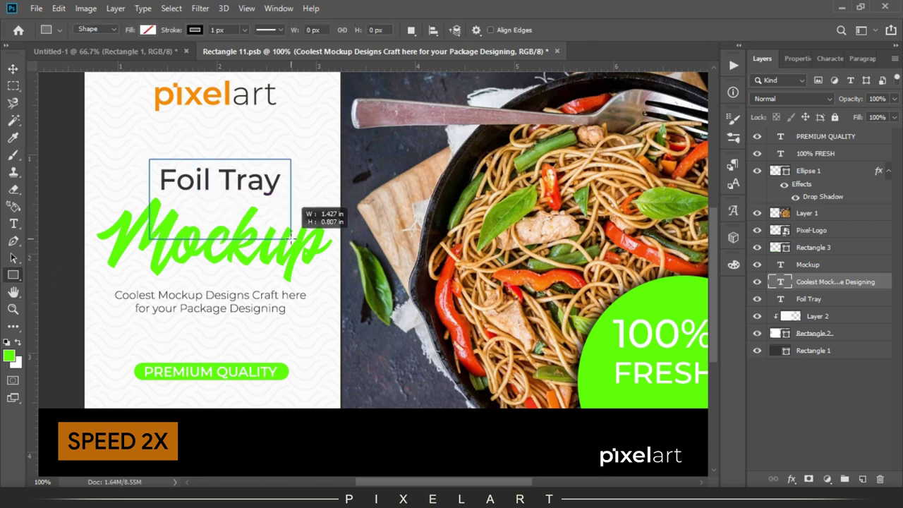
drag(301, 240, 291, 240)
click(761, 142)
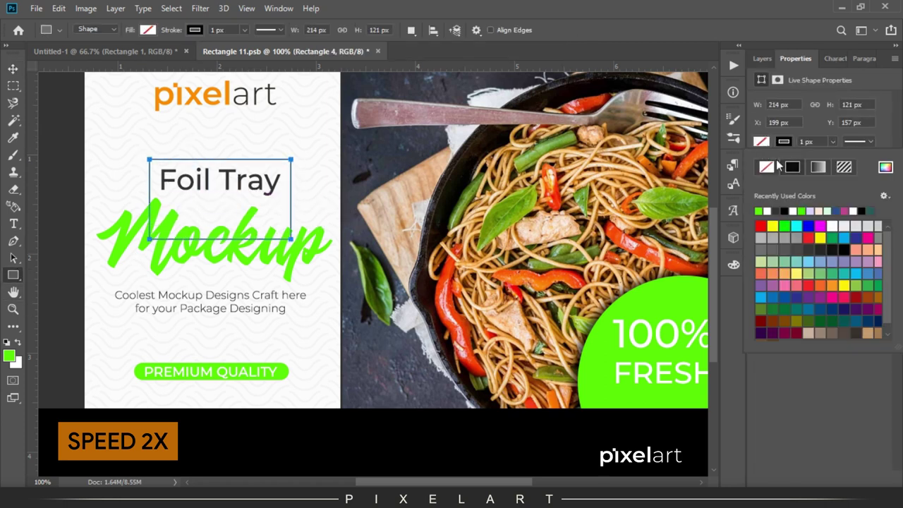
click(766, 207)
click(762, 59)
drag(802, 282, 805, 325)
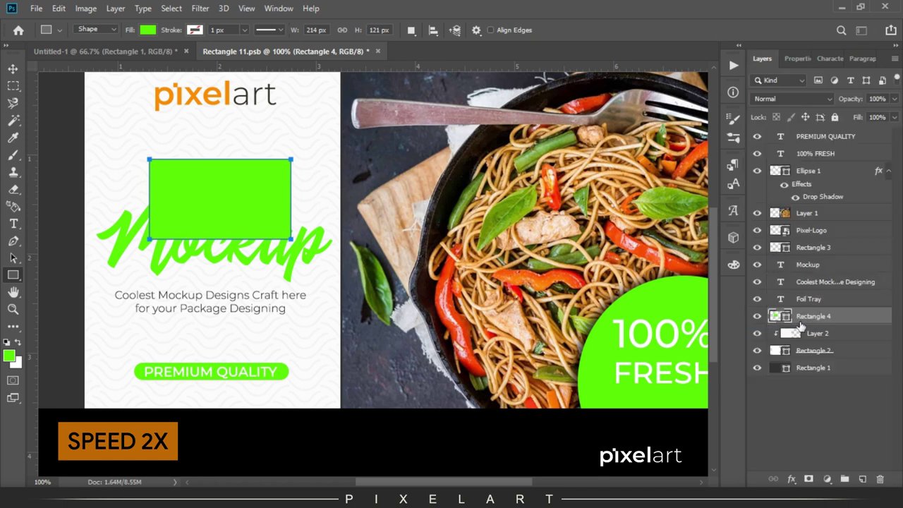
key(v)
Step: Rasterize the rectangle and erase it inside the Mockup lettering selection, then deselect
ctrl+click(779, 264)
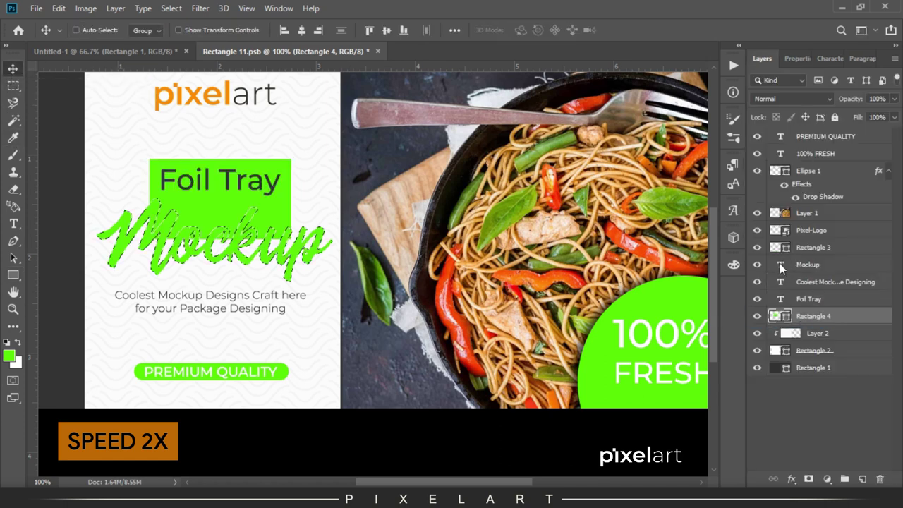
right_click(829, 318)
click(688, 202)
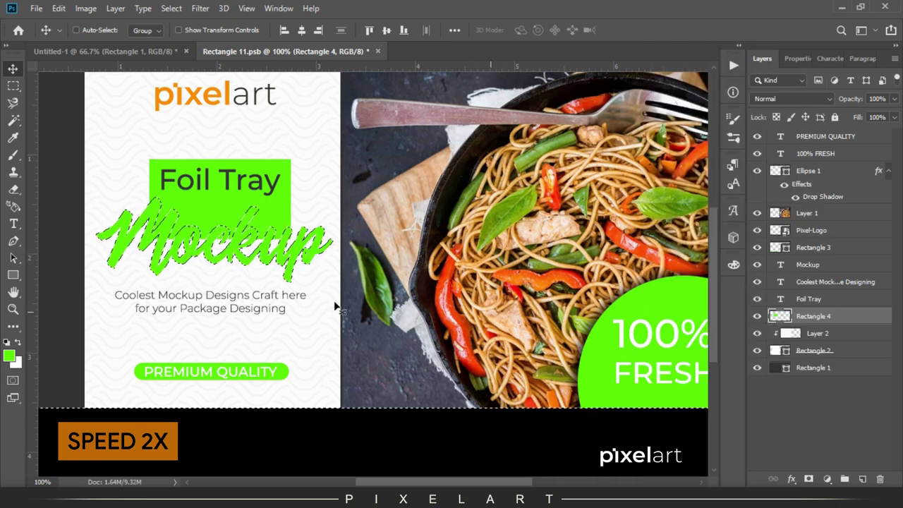
key(e)
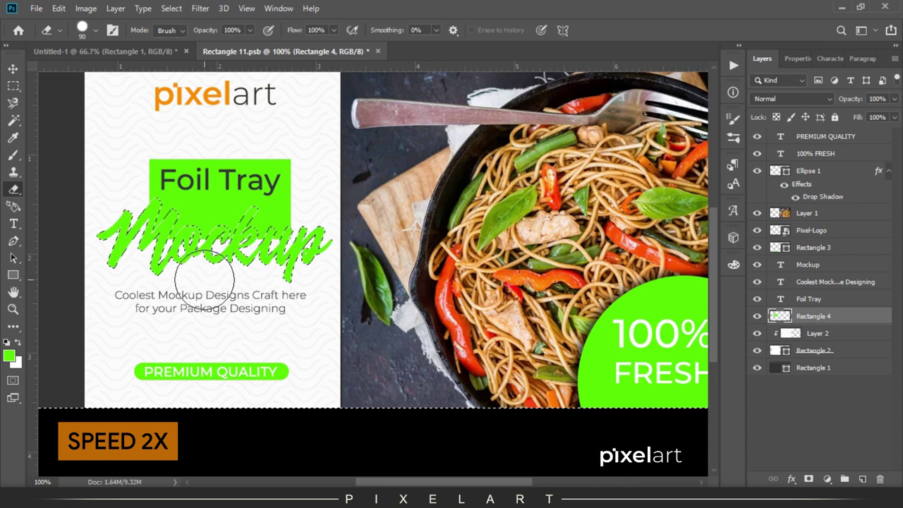
drag(212, 275, 241, 258)
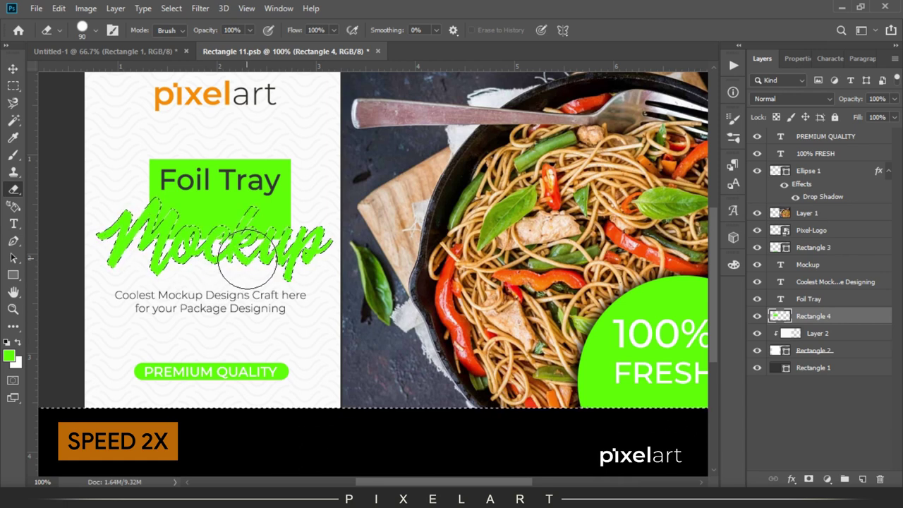
key(bracketleft)
key(bracketleft)
key(bracketleft)
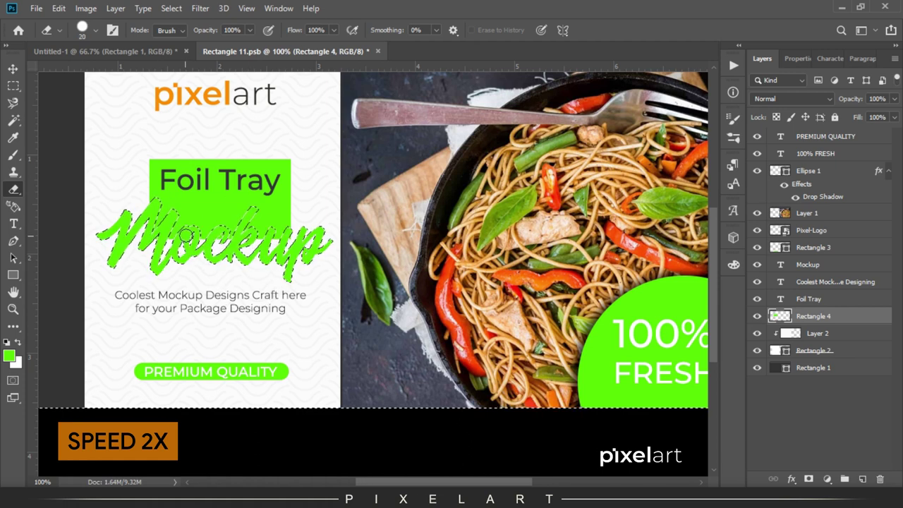
mouse_move(152, 239)
mouse_down()
mouse_move(191, 256)
mouse_move(298, 249)
mouse_up()
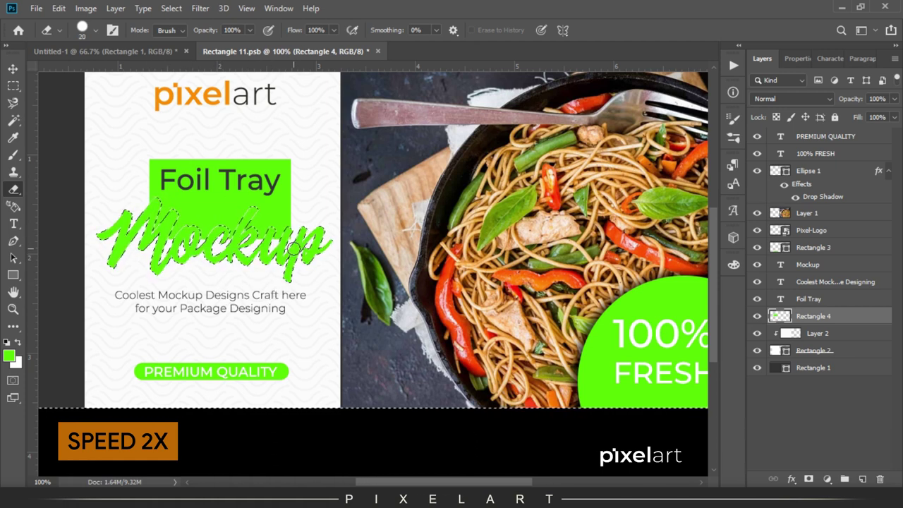
key(ctrl+d)
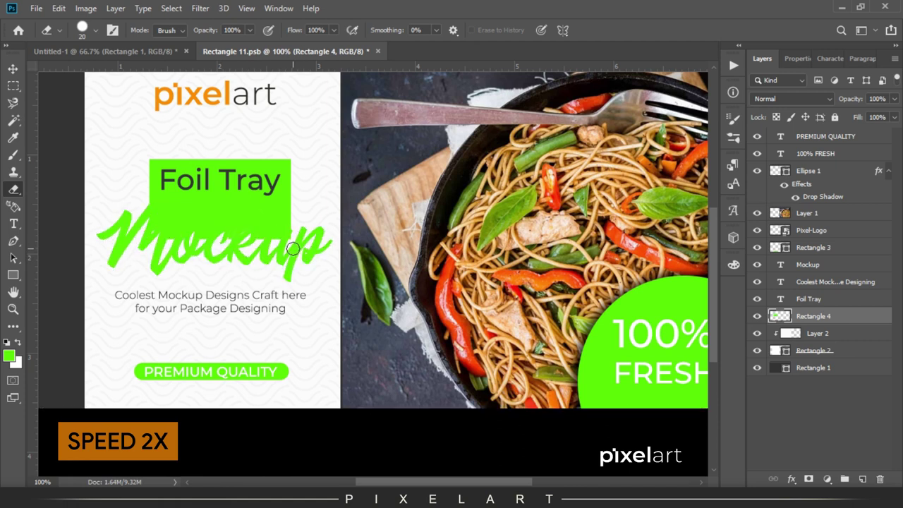
key(v)
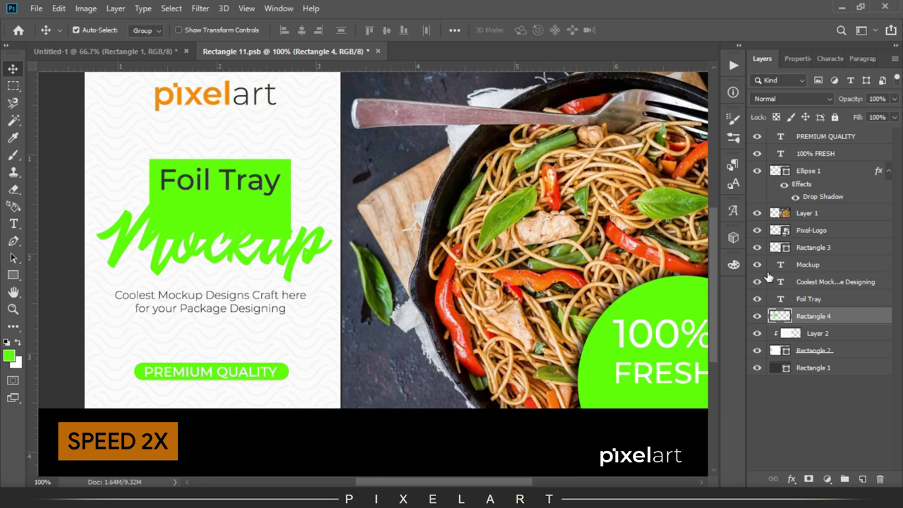
Step: Recolour the Mockup script text dark grey
click(885, 266)
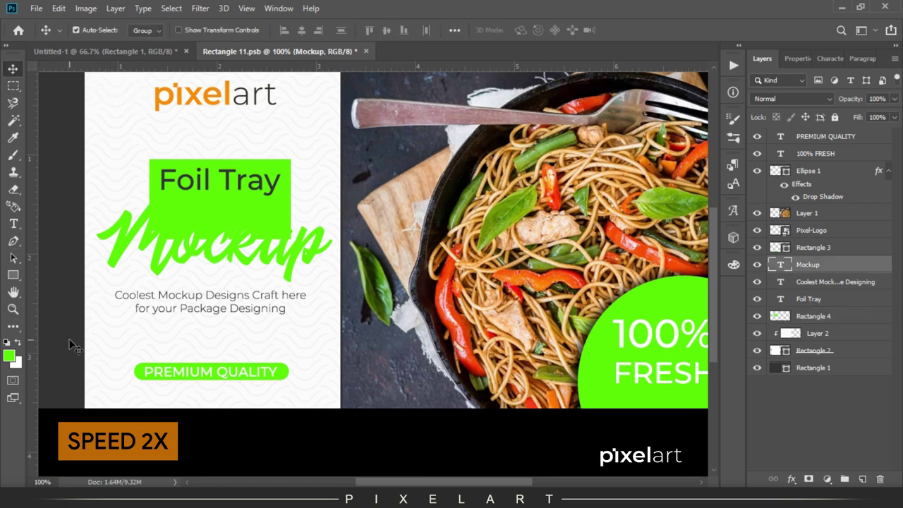
key(i)
key(d)
click(18, 343)
key(v)
key(ctrl+BackSpace)
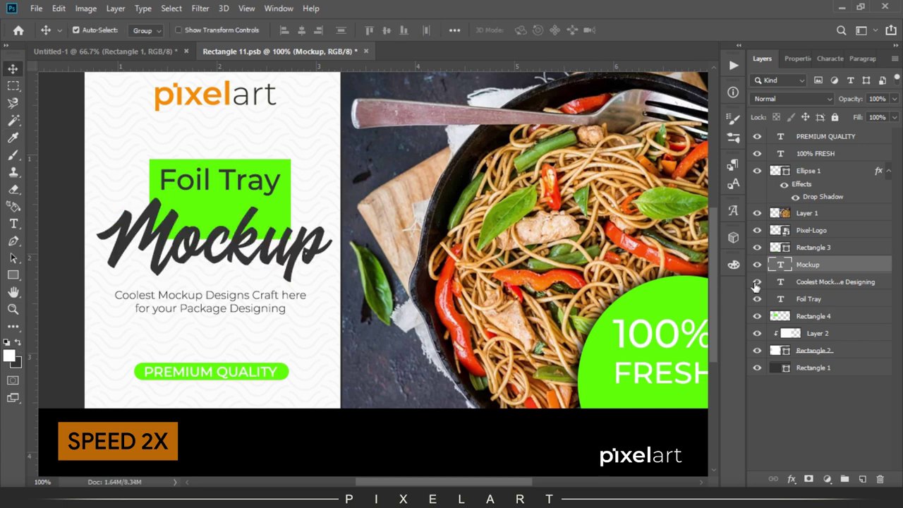
Step: Set the Foil Tray heading to all capitals
double_click(250, 197)
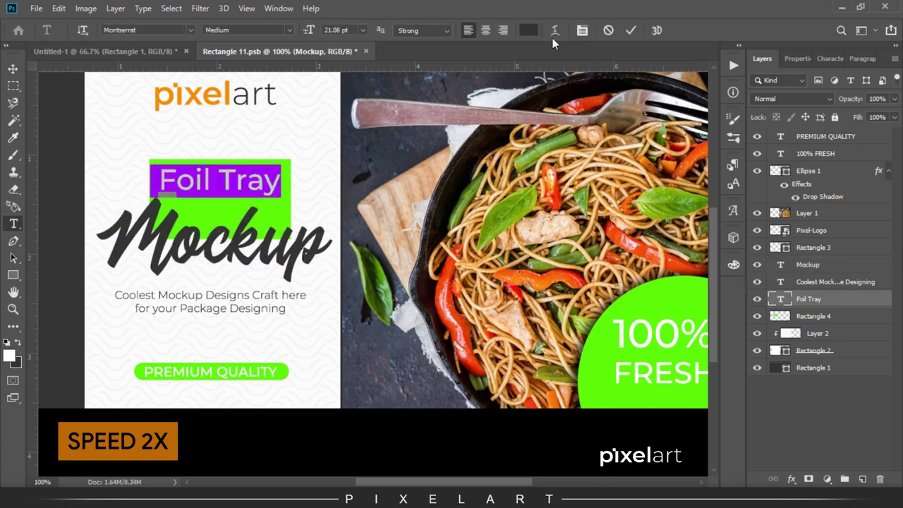
click(829, 59)
click(806, 155)
click(13, 68)
Step: Shrink FOIL TRAY to fit its green box, zoom out and show the Layers panel
key(ctrl+t)
drag(305, 270, 282, 255)
key(Return)
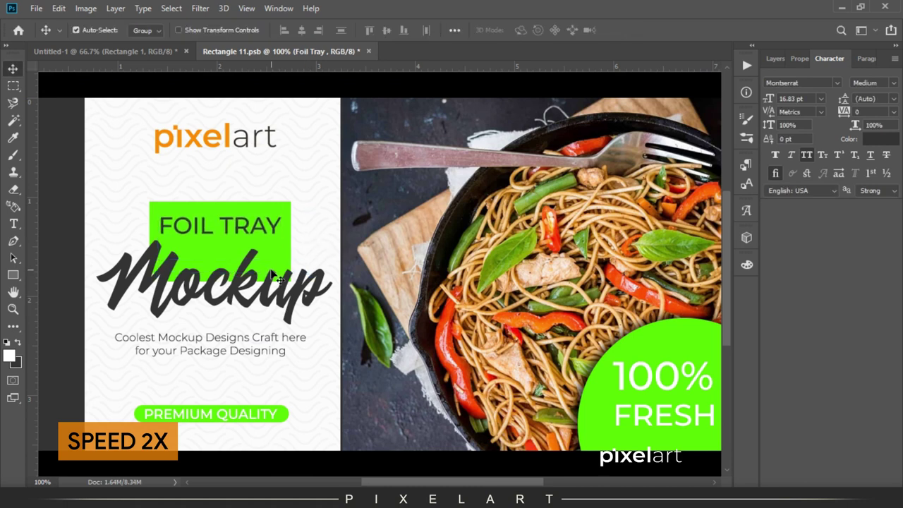
key(ctrl+minus)
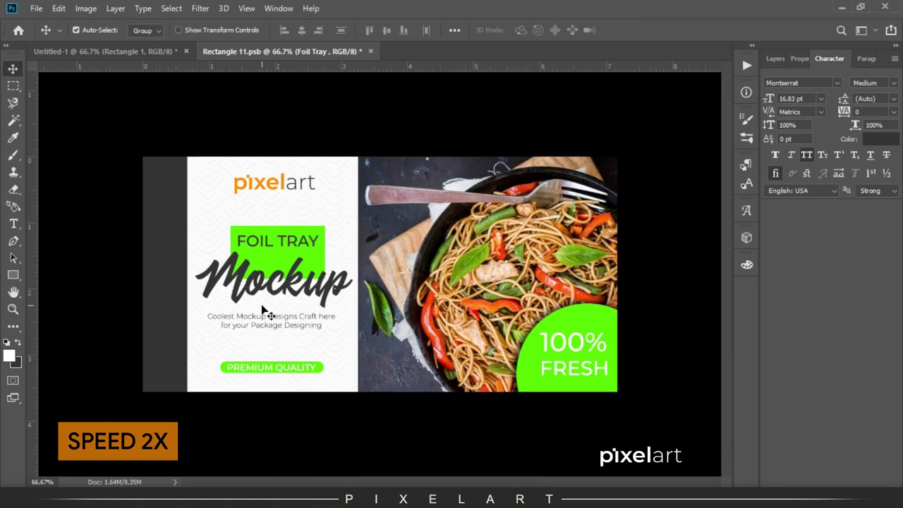
key(F7)
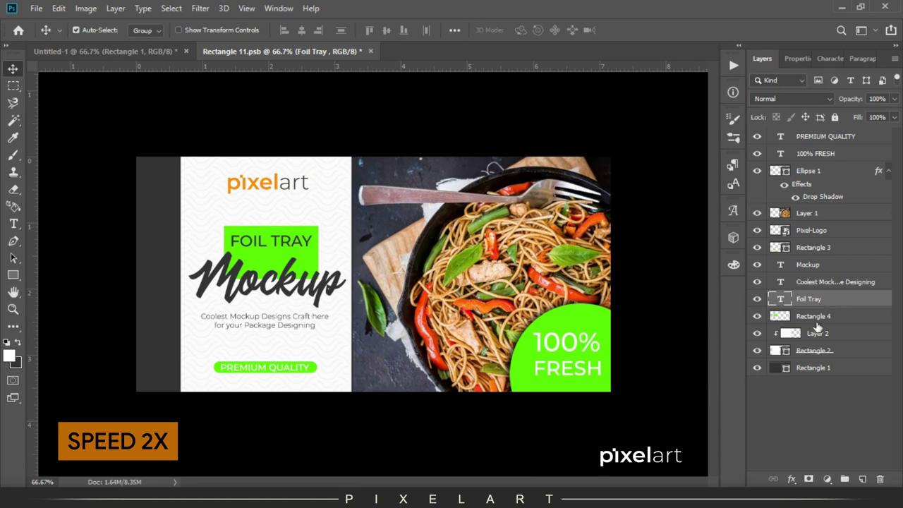
Step: Duplicate the green box, stretch it up behind the pixelart logo and fill it white
click(815, 322)
key(ctrl+j)
key(ctrl+t)
drag(271, 277, 271, 79)
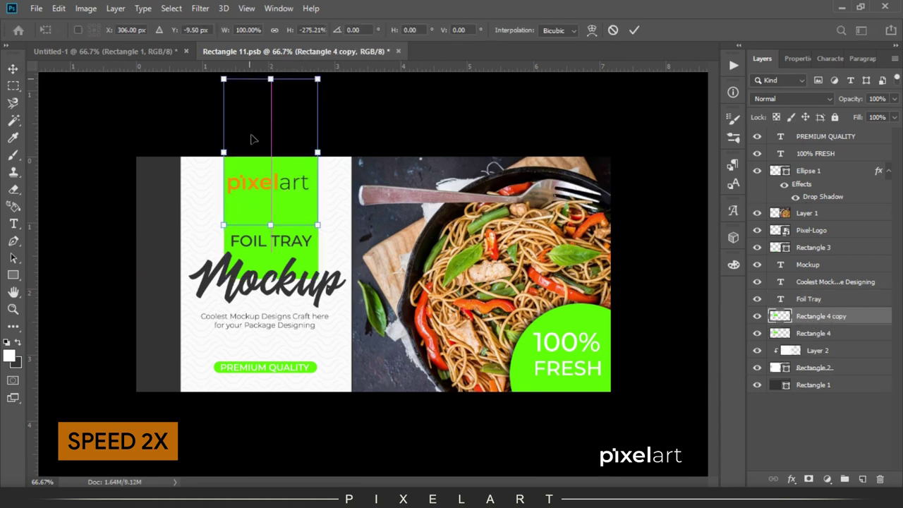
key(Return)
click(14, 343)
ctrl+click(781, 316)
key(ctrl+BackSpace)
key(ctrl+d)
Step: Give the white box a Drop Shadow at 27% opacity with size and spread 2
double_click(884, 325)
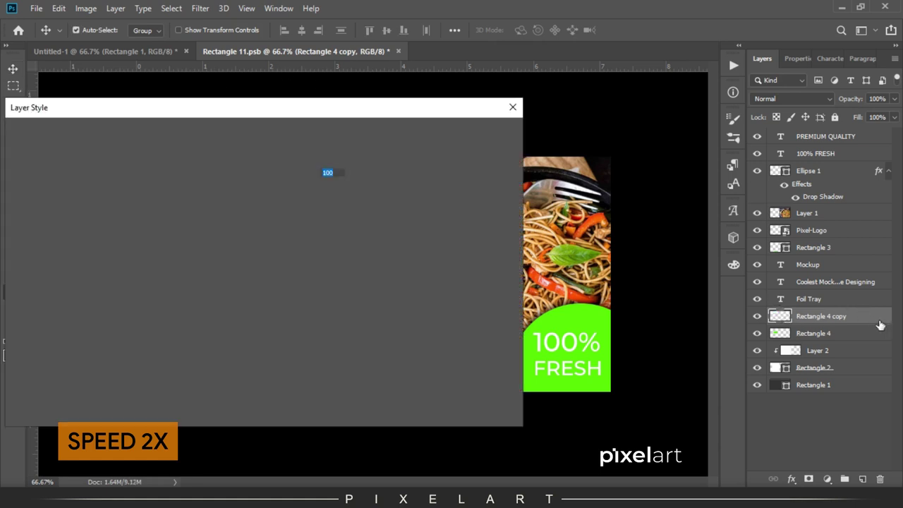
click(53, 361)
drag(190, 98, 365, 243)
drag(454, 313, 428, 314)
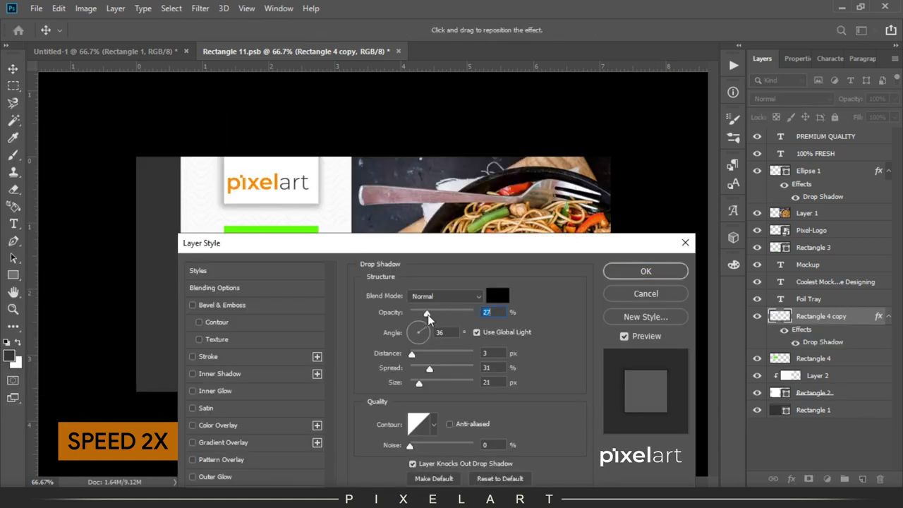
drag(419, 383, 412, 368)
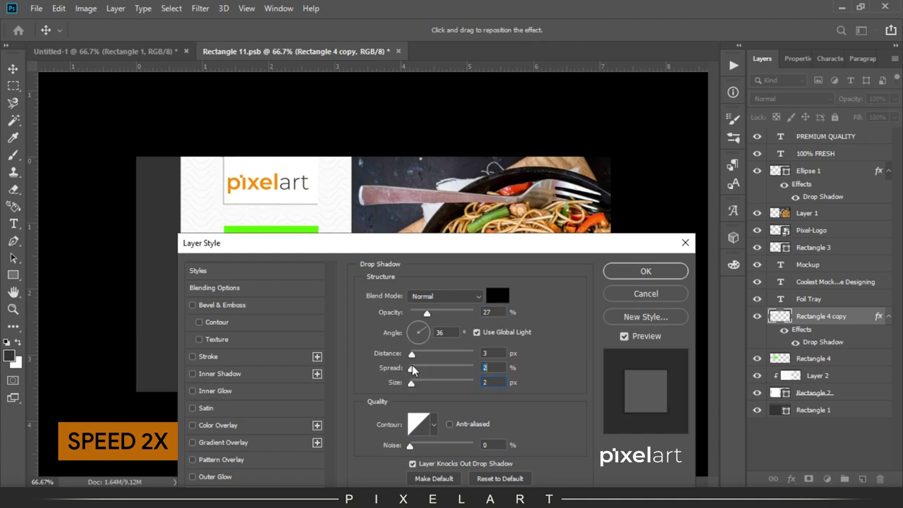
click(645, 271)
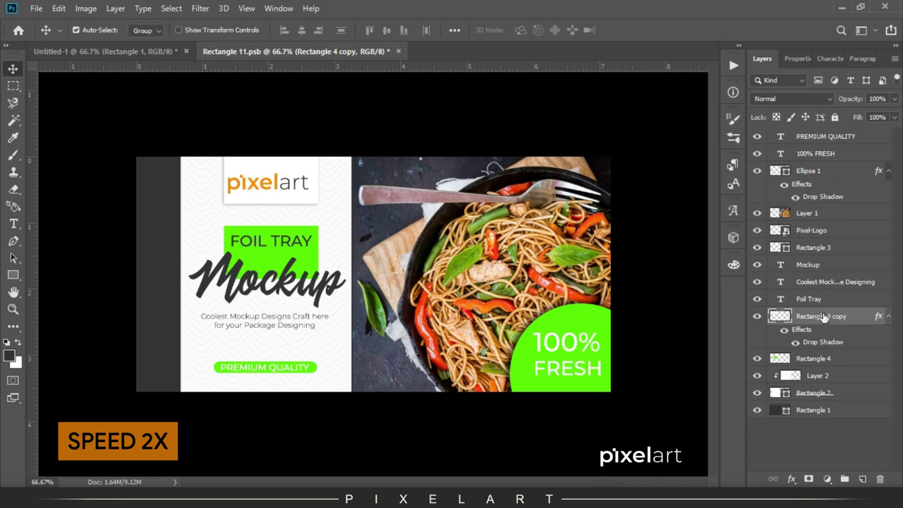
Step: Nudge the pixelart logo right, show Ellipse 1, and nudge the PREMIUM QUALITY pill up-right
click(828, 231)
key(Right)
key(Right)
key(Right)
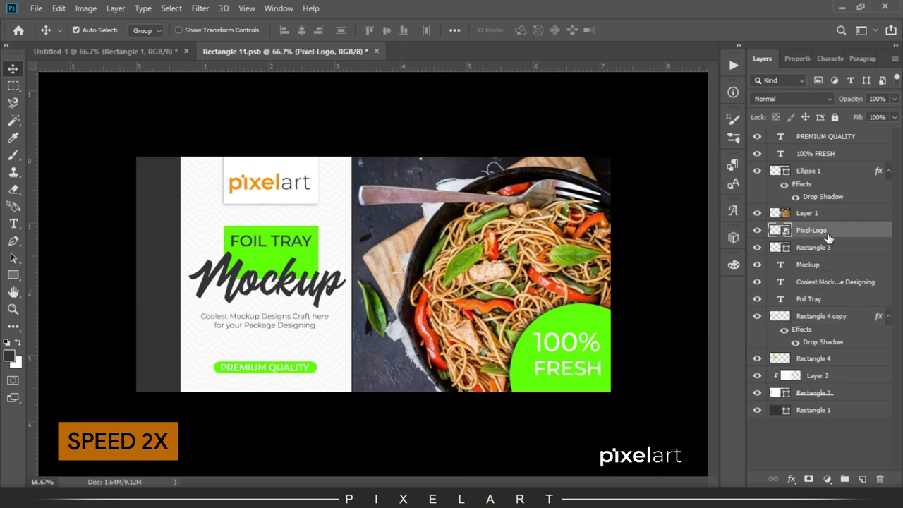
key(ctrl+minus)
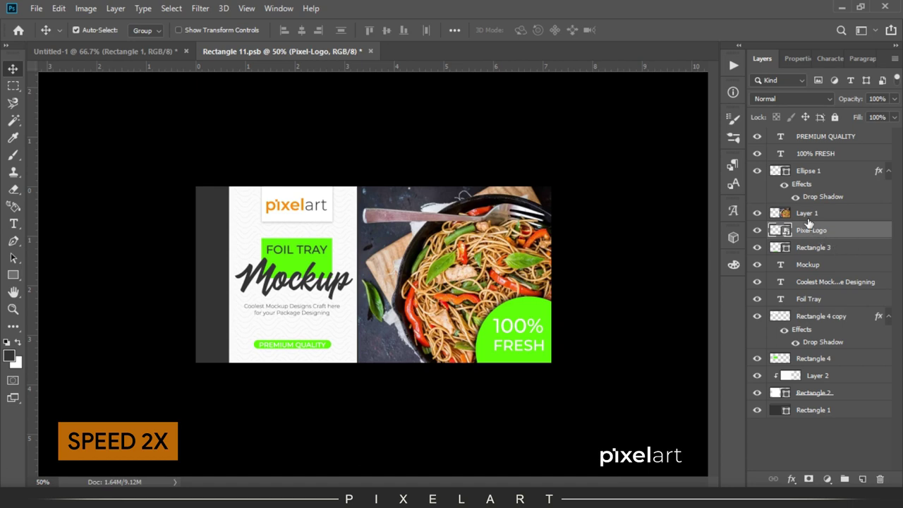
click(830, 138)
click(758, 171)
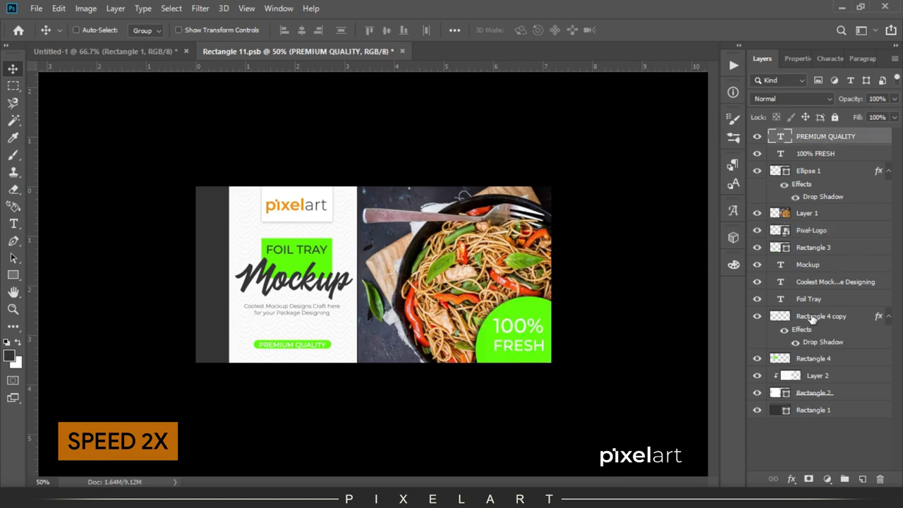
ctrl+click(808, 322)
ctrl+click(812, 250)
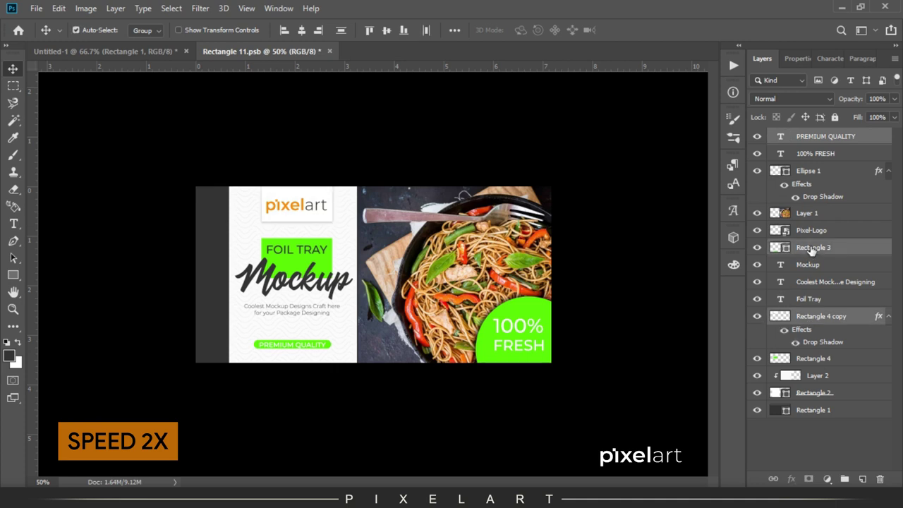
click(804, 253)
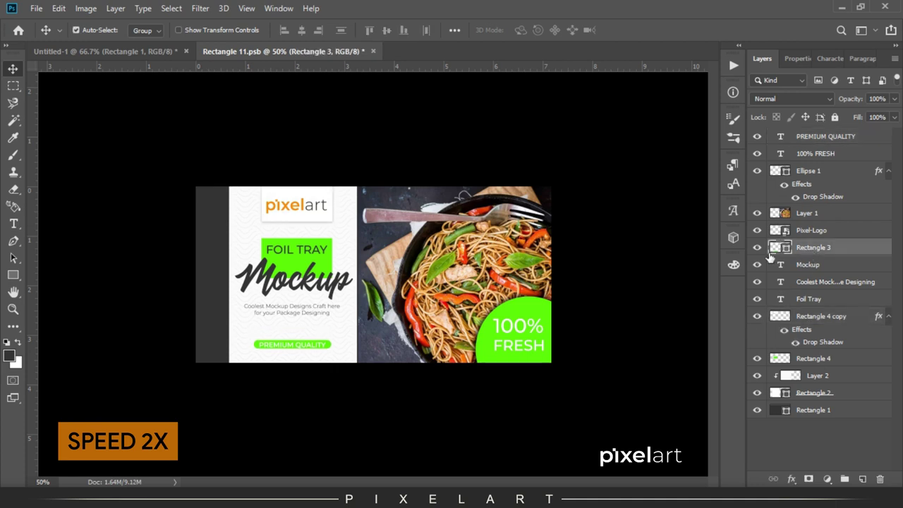
ctrl+click(836, 138)
key(shift+Up)
key(shift+Up)
key(shift+Up)
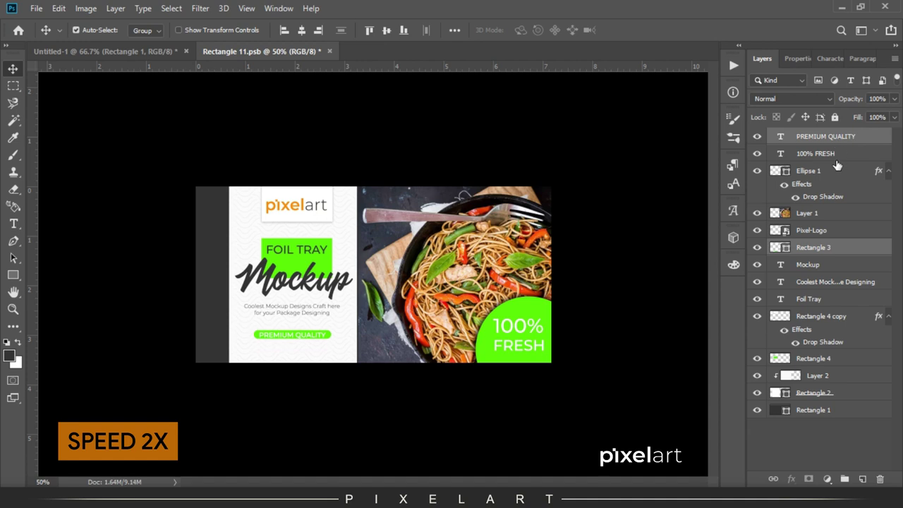
key(shift+Up)
key(shift+Up)
key(Right)
key(Right)
key(Right)
key(Right)
key(Right)
key(Right)
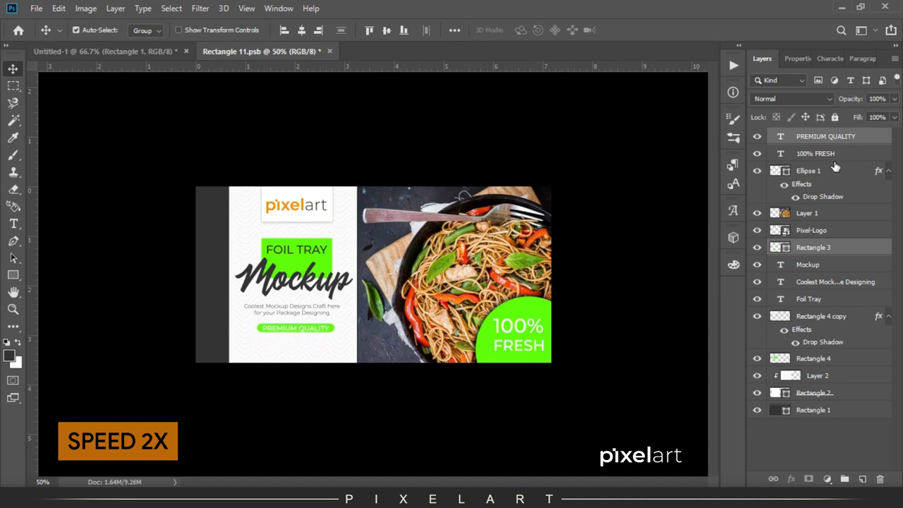
Step: Duplicate the PREMIUM QUALITY pill below the original and retype it as BEST IN CLASS
key(ctrl+j)
key(shift+Down)
key(shift+Down)
key(shift+Down)
key(shift+Down)
scroll(311, 338, up, 3)
scroll(310, 338, up, 2)
key(t)
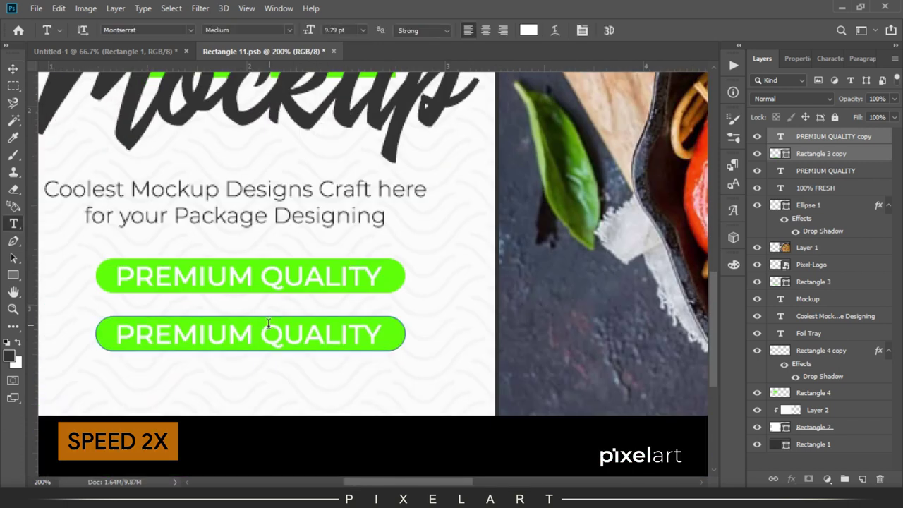
click(269, 322)
key(ctrl+a)
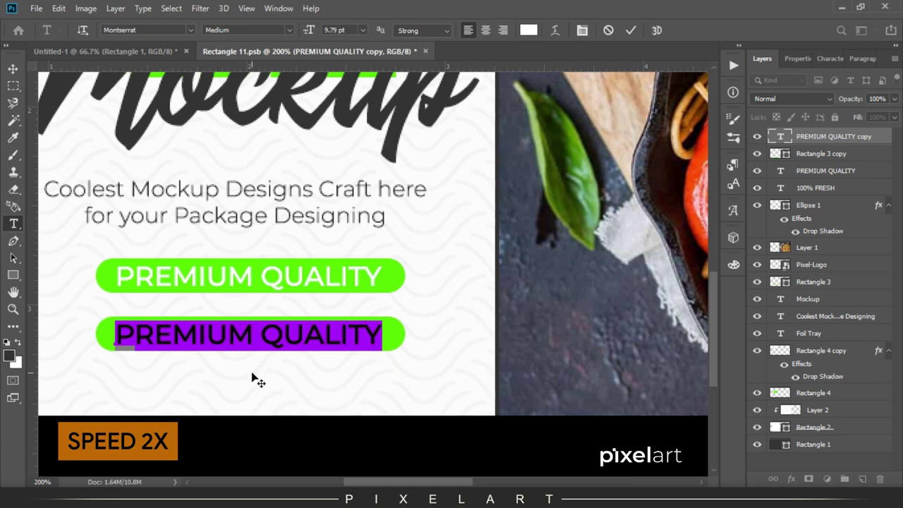
text(BEST IN CLASS)
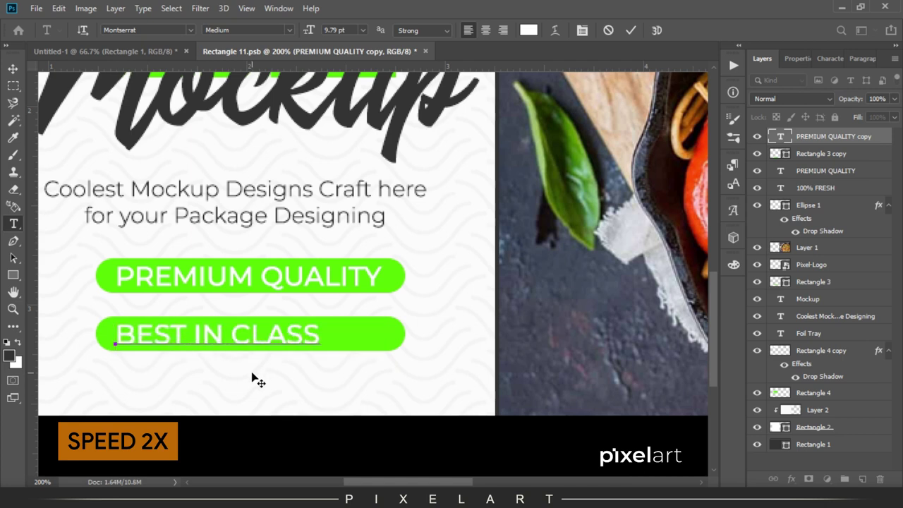
key(ctrl+Return)
key(v)
key(shift+Right)
key(shift+Right)
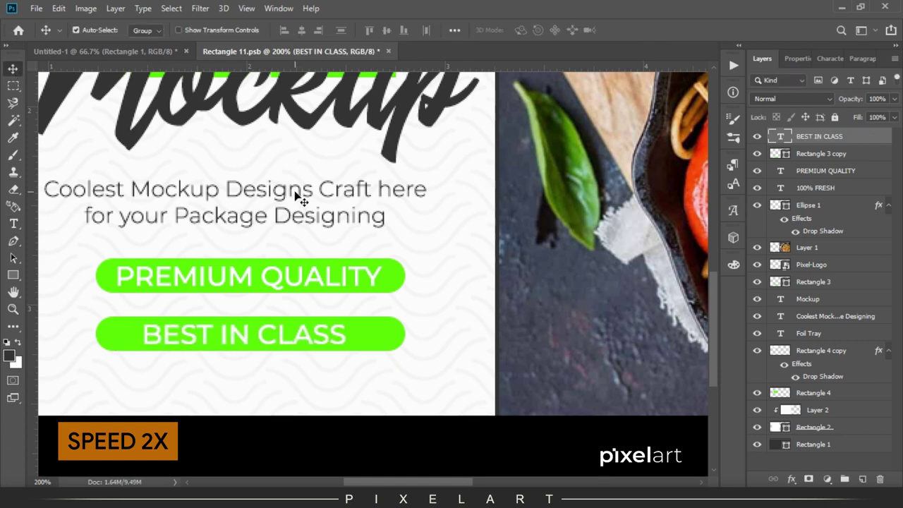
Step: Narrow the lower green pill to fit the BEST IN CLASS text
click(822, 153)
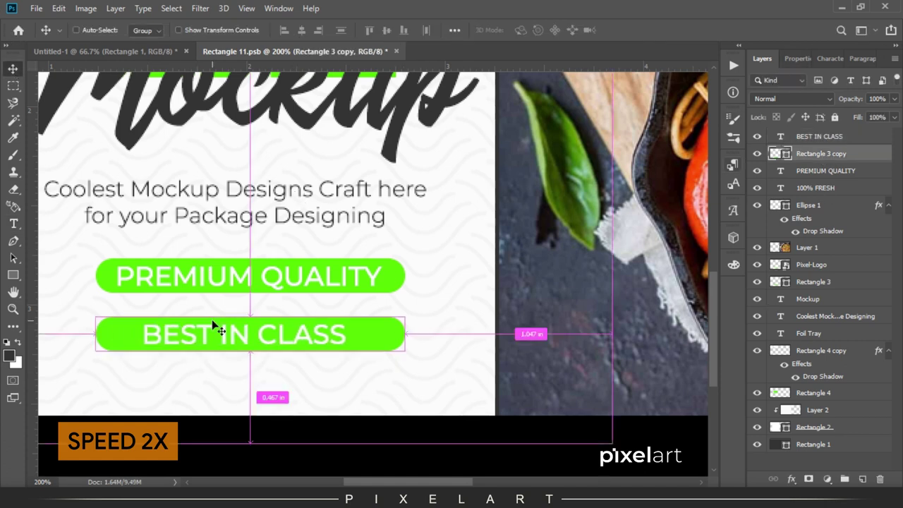
key(ctrl+t)
drag(403, 333, 358, 329)
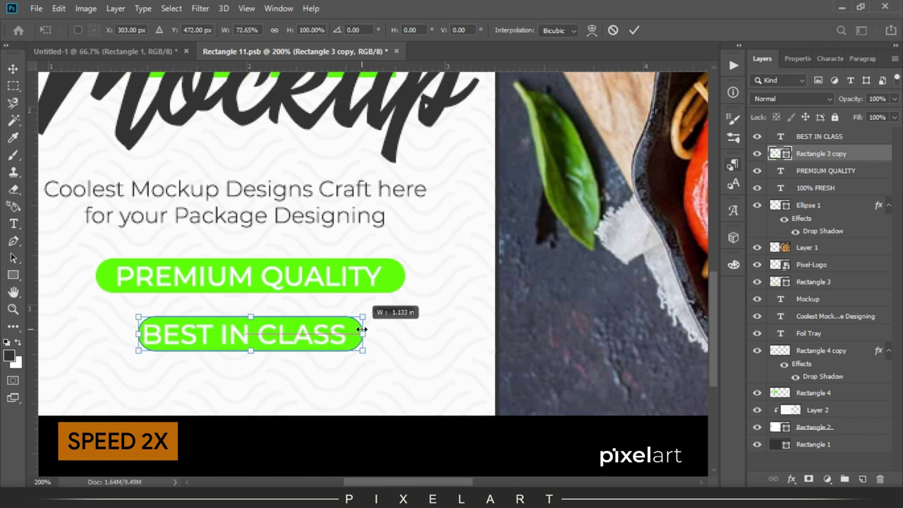
key(Return)
click(830, 139)
key(ctrl+minus)
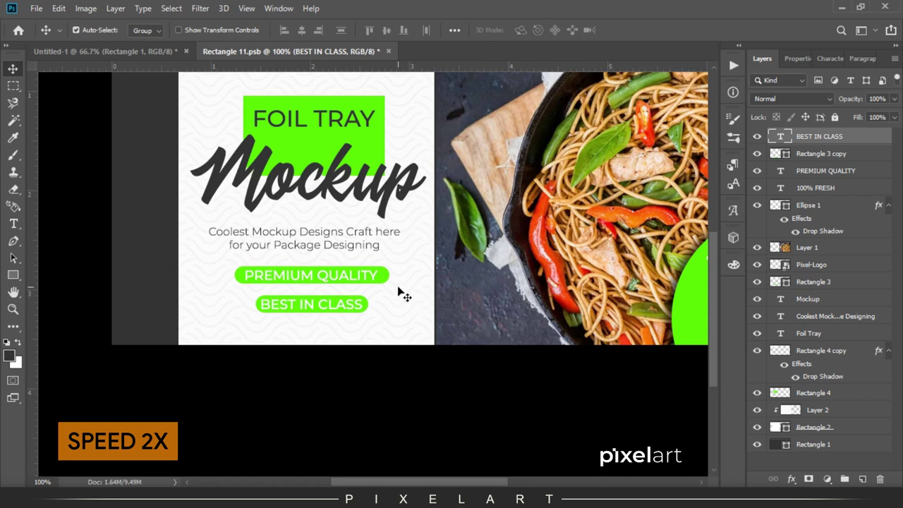
key(ctrl+minus)
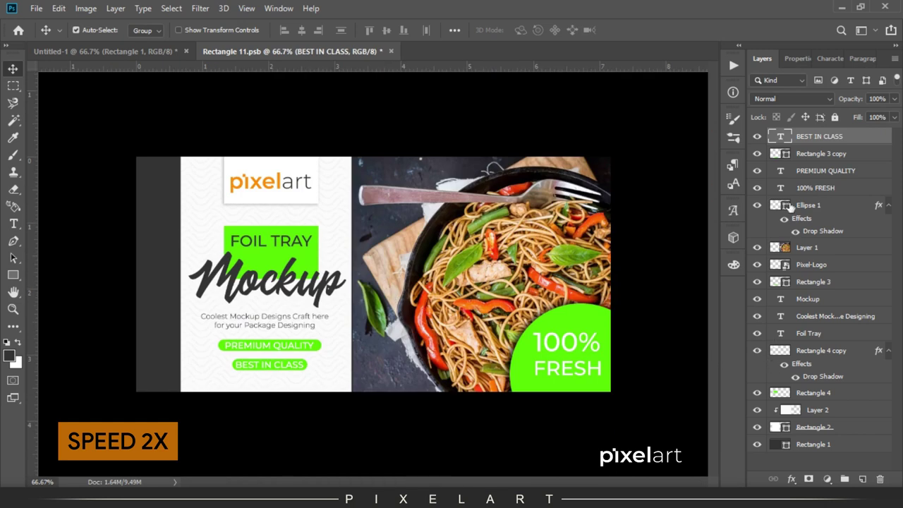
Step: Hide the white box behind the pixelart logo and save the lid design
click(757, 351)
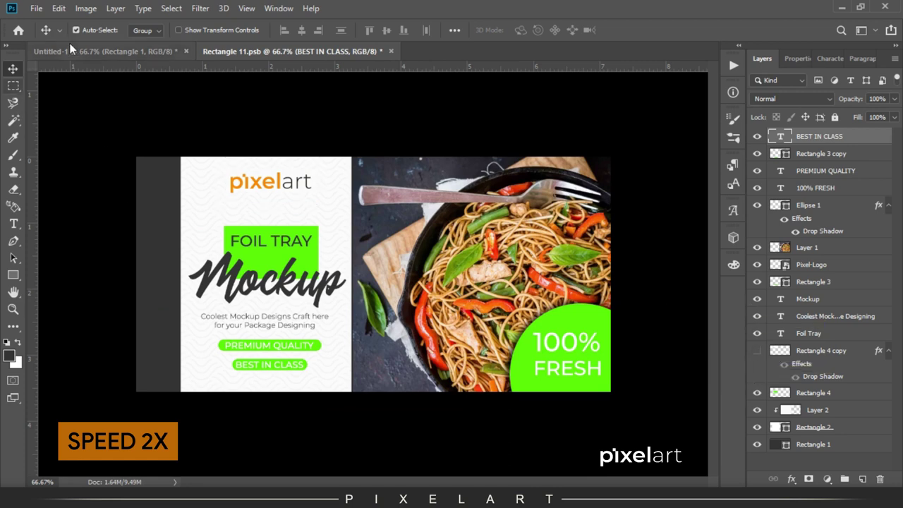
click(34, 9)
click(77, 129)
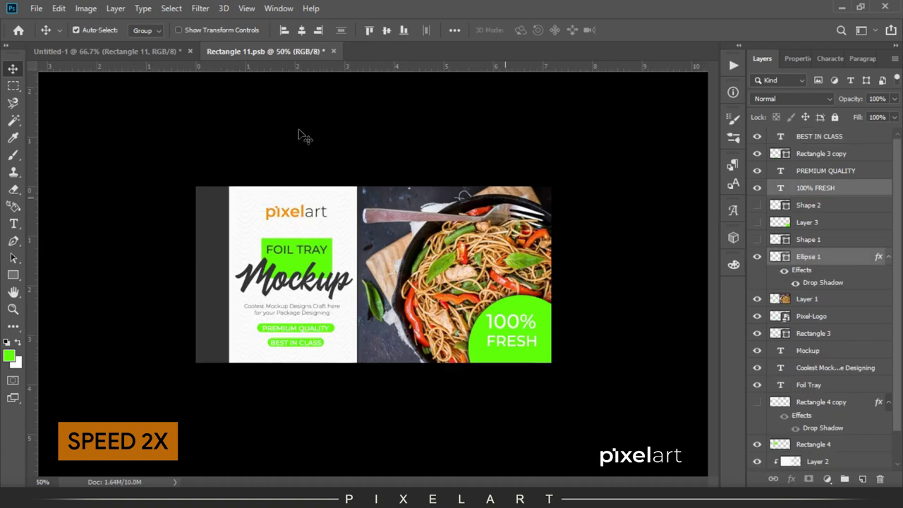
click(42, 9)
click(47, 131)
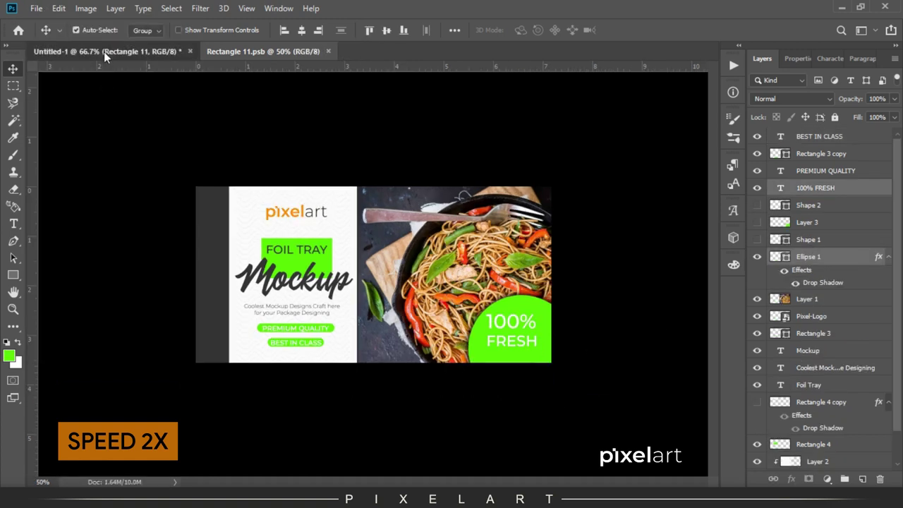
Step: Save the lid design document again
click(106, 51)
click(263, 51)
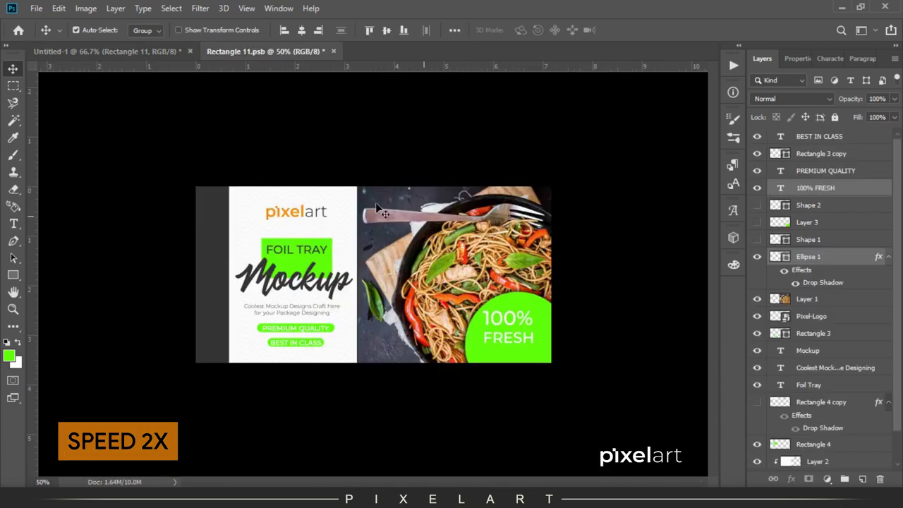
click(36, 8)
click(82, 134)
Step: In the foil tray mockup, fill the tray selection on Layer 3 with #333333 silver grey
click(126, 51)
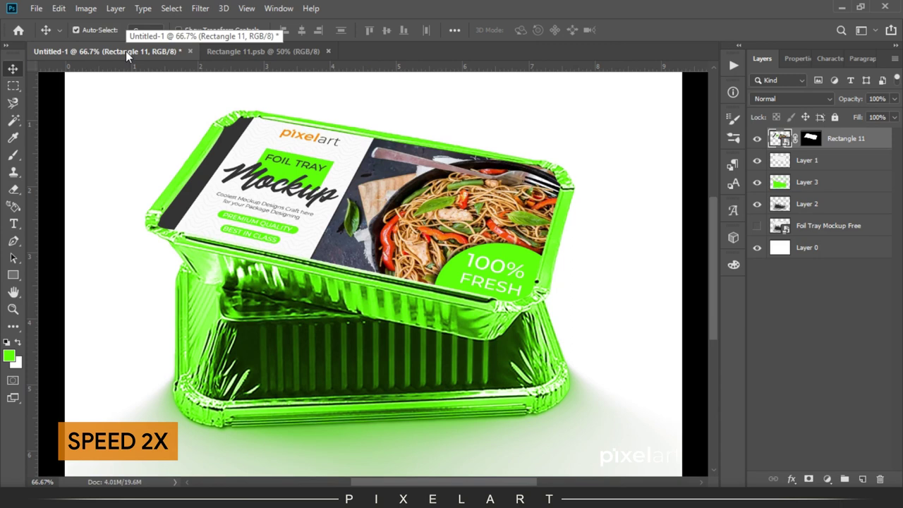
key(ctrl+minus)
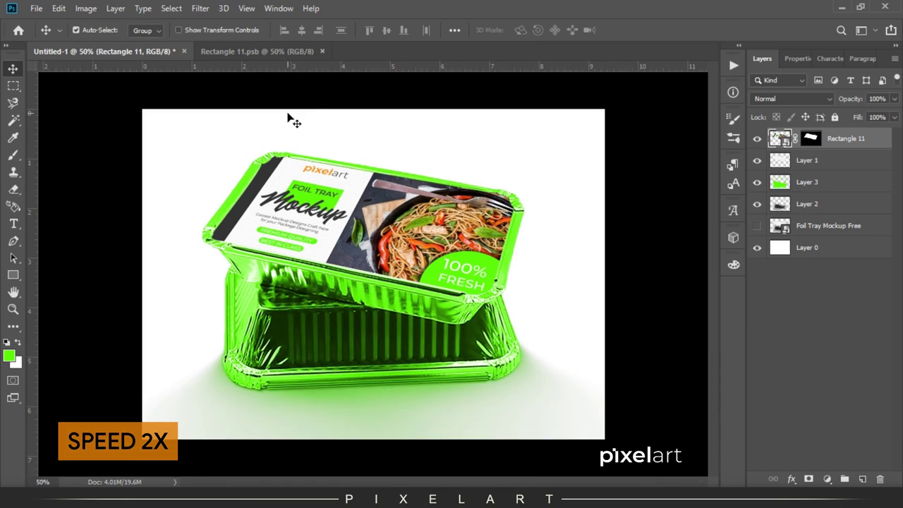
ctrl+click(780, 182)
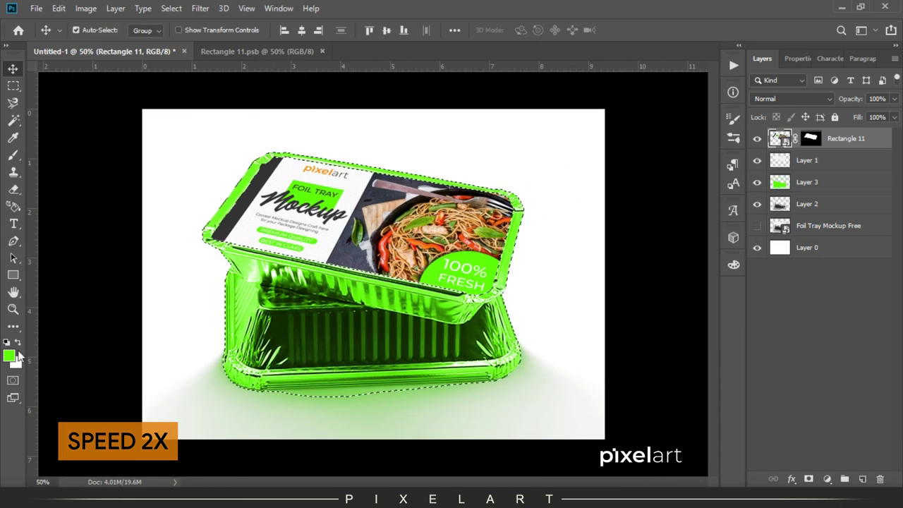
click(8, 356)
text(333333)
click(822, 250)
key(v)
key(x)
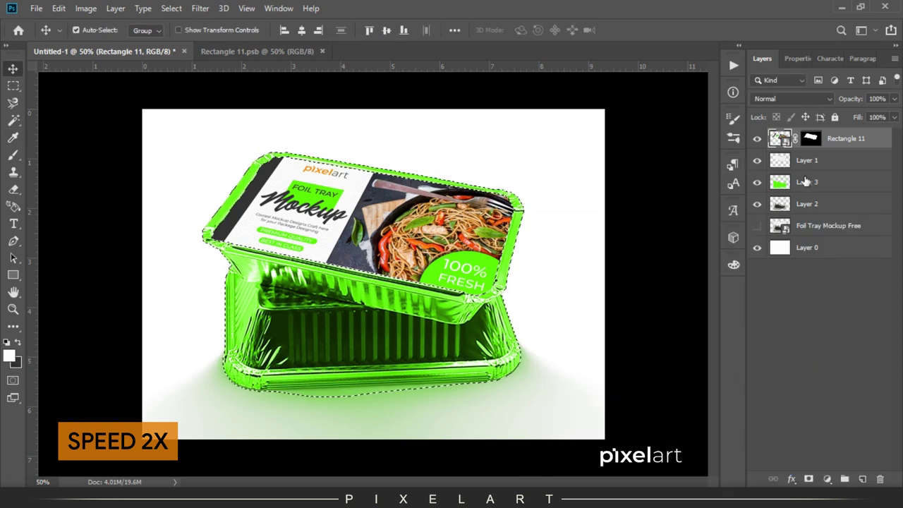
click(804, 182)
key(ctrl+BackSpace)
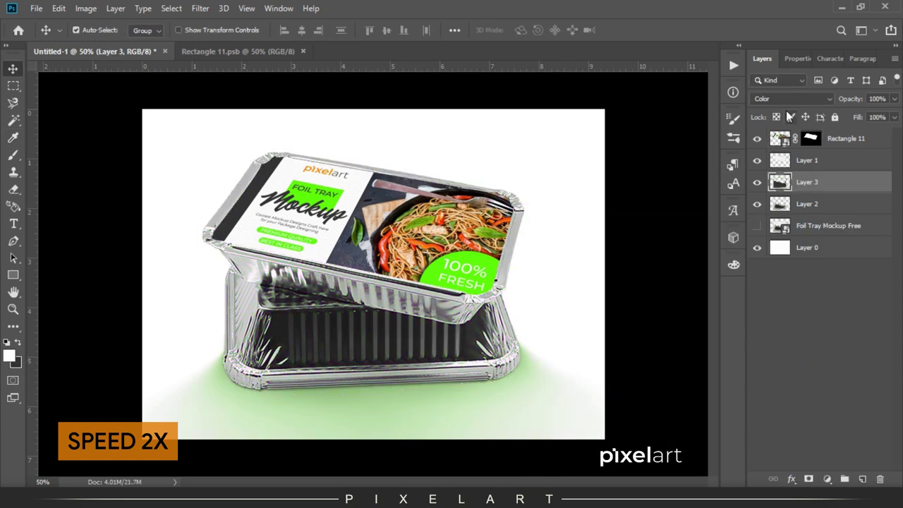
Step: Set Layer 3 to Color blend mode, deselect, and select Layer 0
click(783, 102)
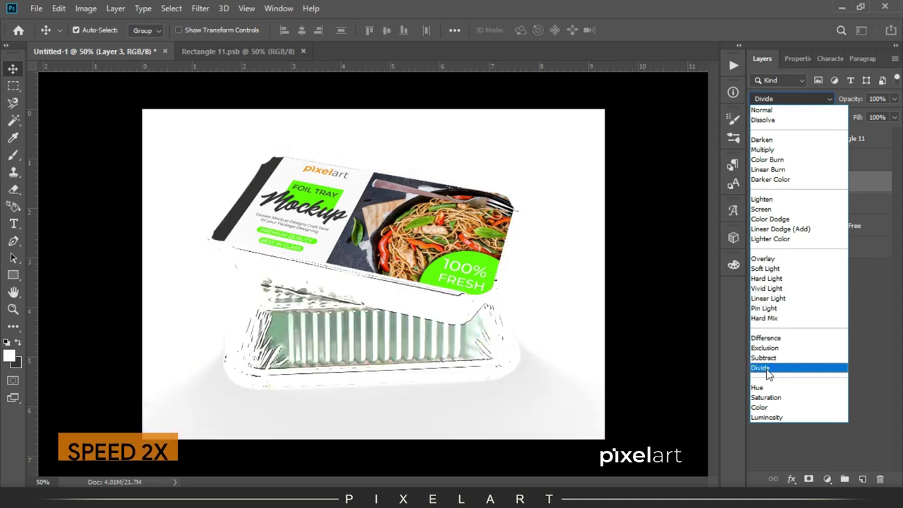
click(762, 407)
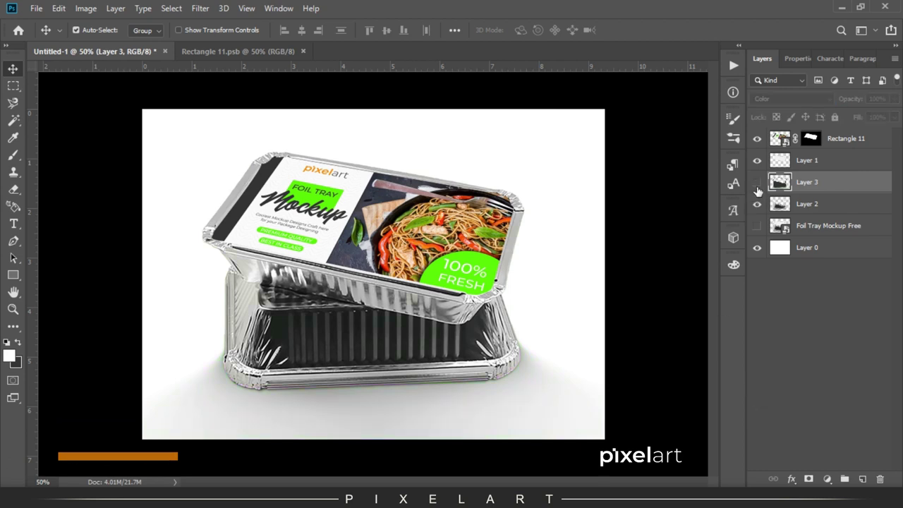
ctrl+click(779, 184)
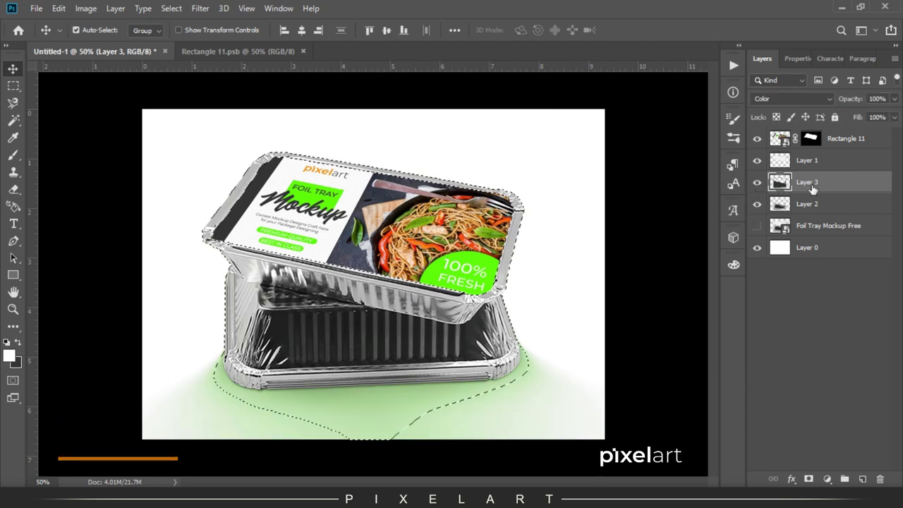
ctrl+click(780, 182)
key(ctrl+d)
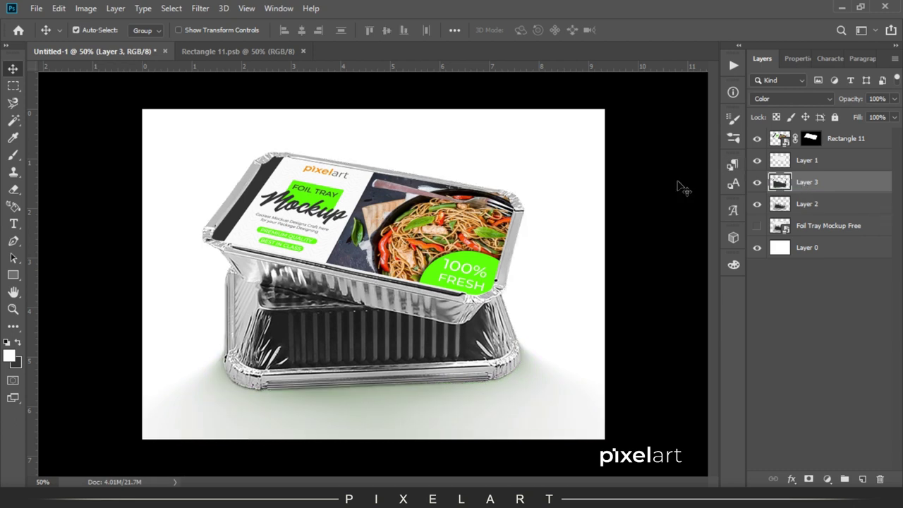
key(alt+comma)
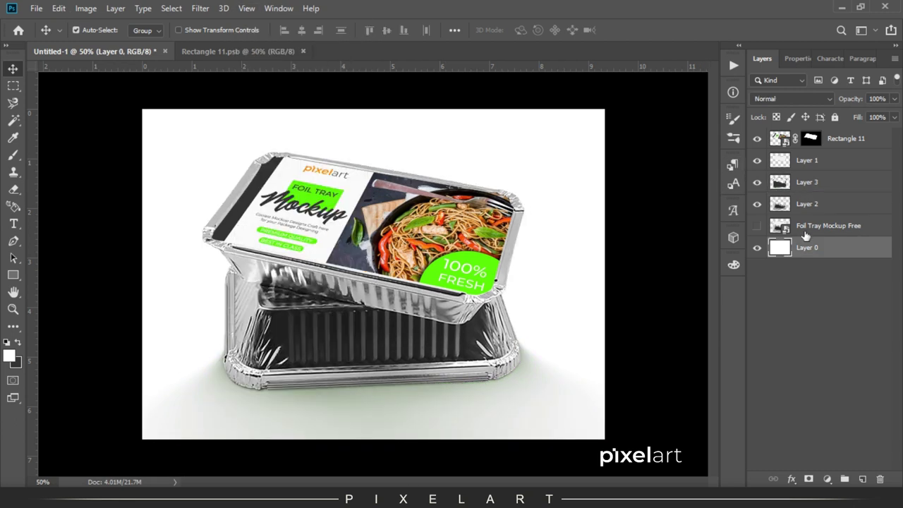
Step: Bring Foil Tray Mockup Free to the top and show it, discarding a trial Levels adjustment
drag(807, 235, 832, 145)
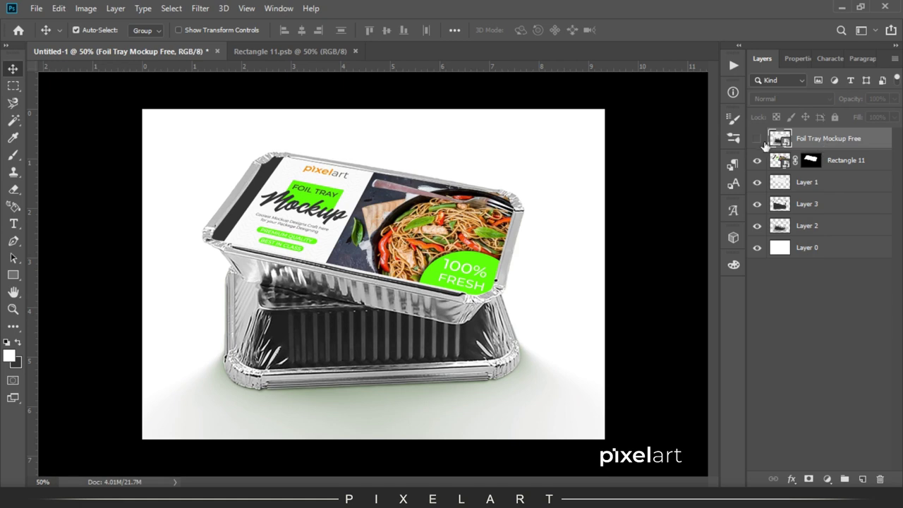
click(757, 139)
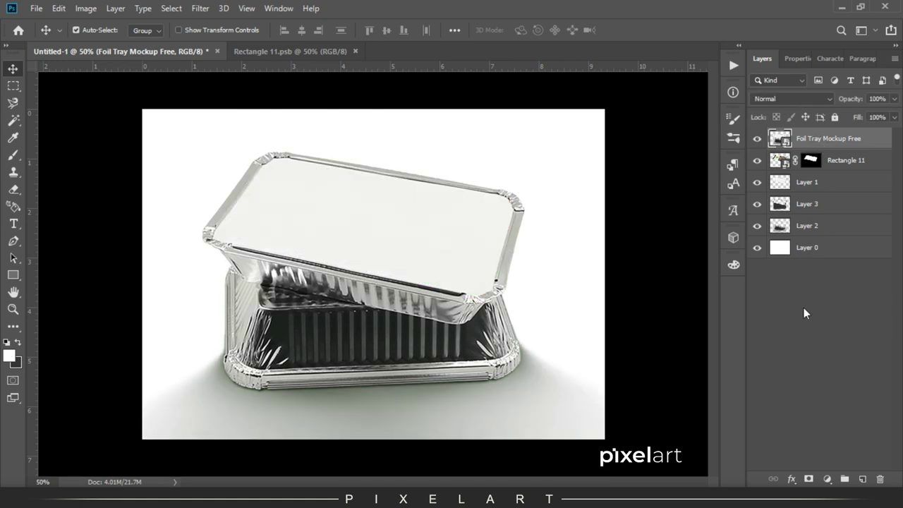
click(827, 479)
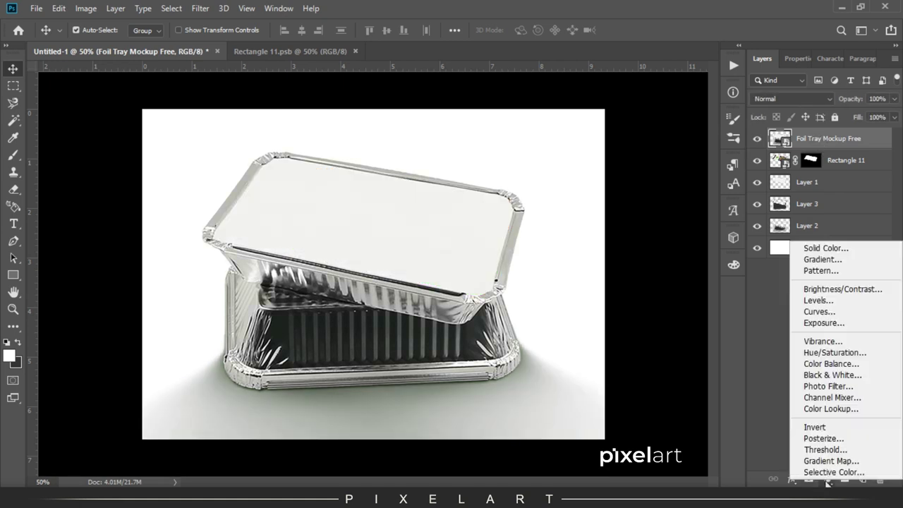
click(794, 294)
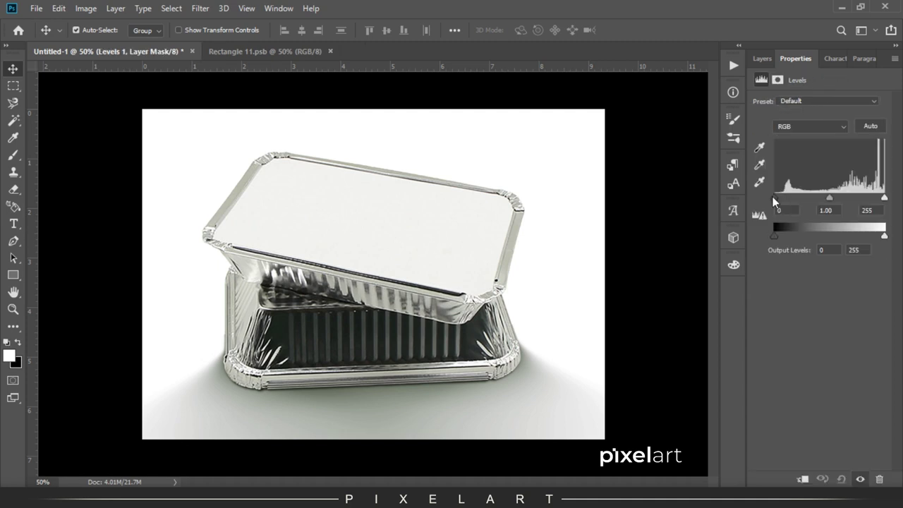
drag(829, 197, 883, 200)
click(762, 58)
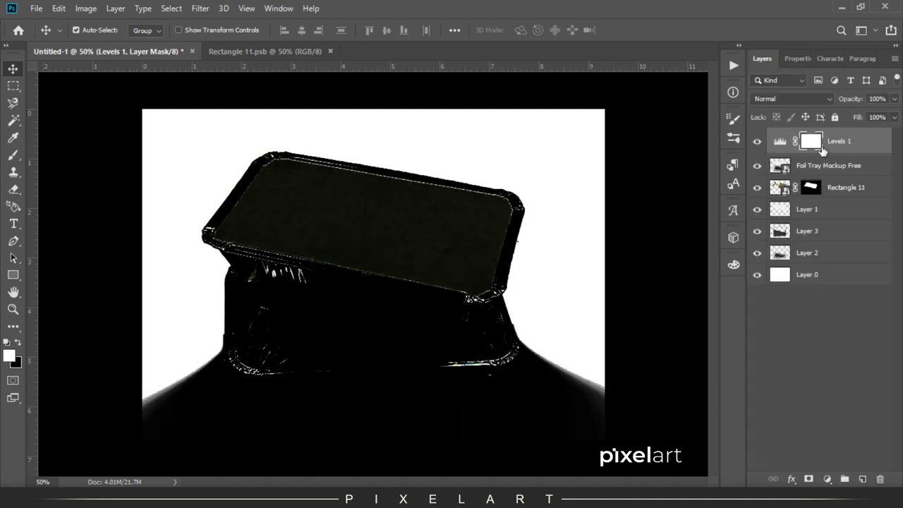
key(Delete)
Step: Add a Curves adjustment that darkens the foil's shadows and brightens its highlights
click(827, 479)
click(811, 315)
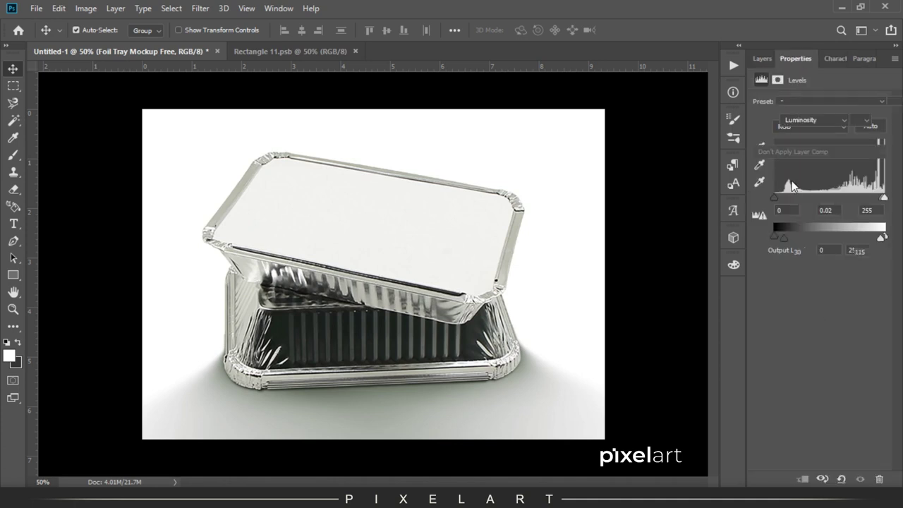
drag(817, 196, 818, 203)
mouse_move(850, 170)
mouse_down()
mouse_move(829, 190)
mouse_move(838, 201)
mouse_up()
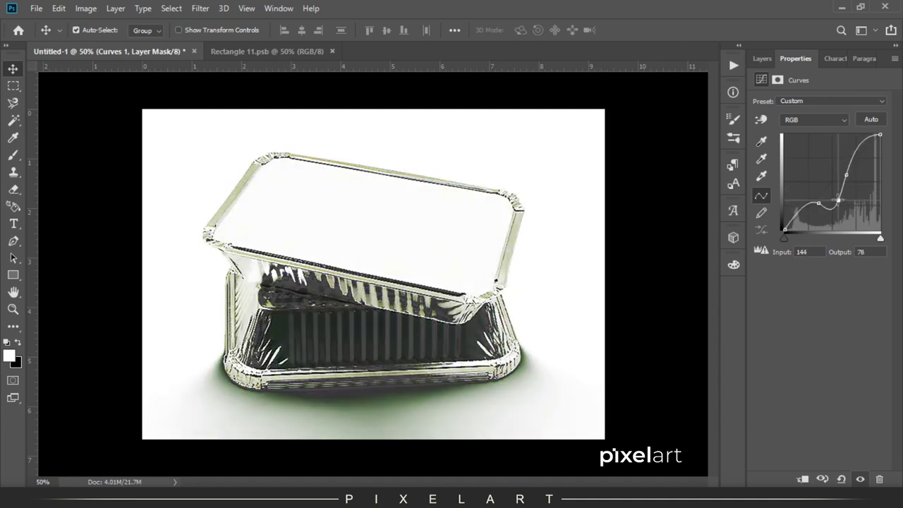
drag(858, 149, 845, 145)
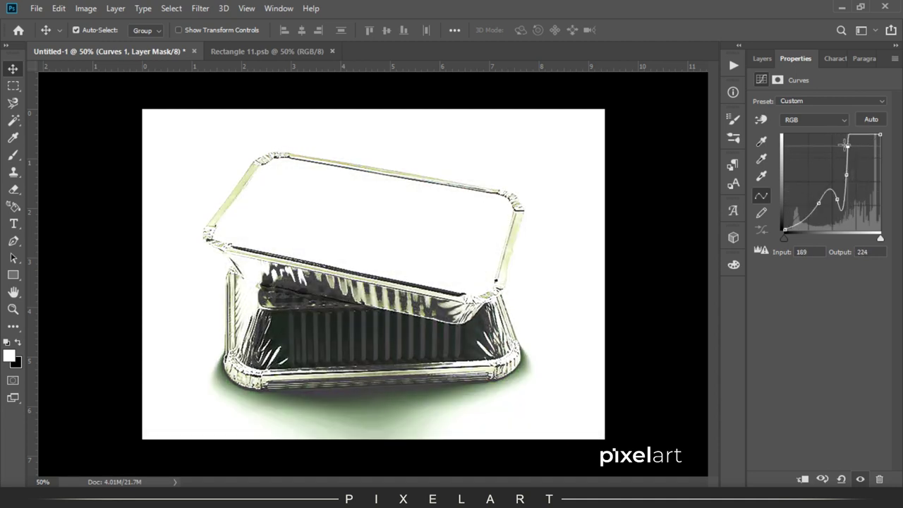
click(760, 60)
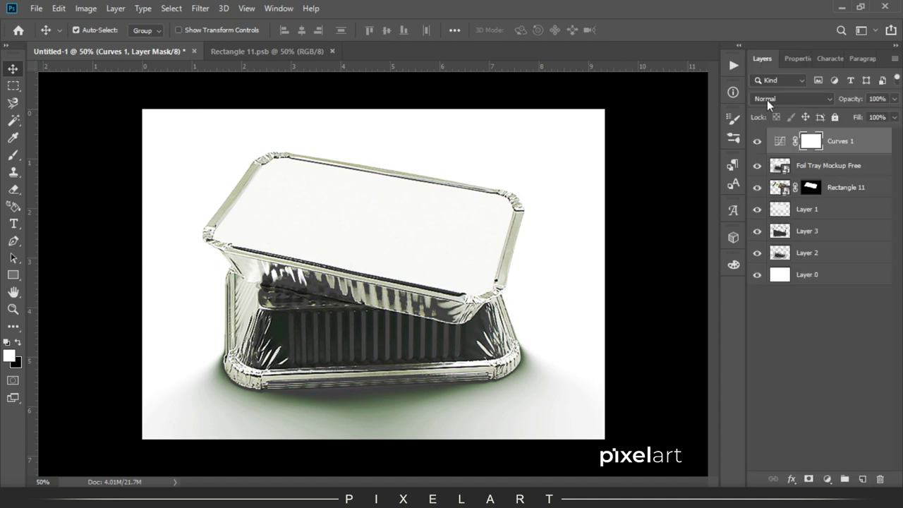
Step: Clip Curves 1 to the foil layer and set Foil Tray Mockup Free to Darker Color
right_click(835, 144)
click(747, 254)
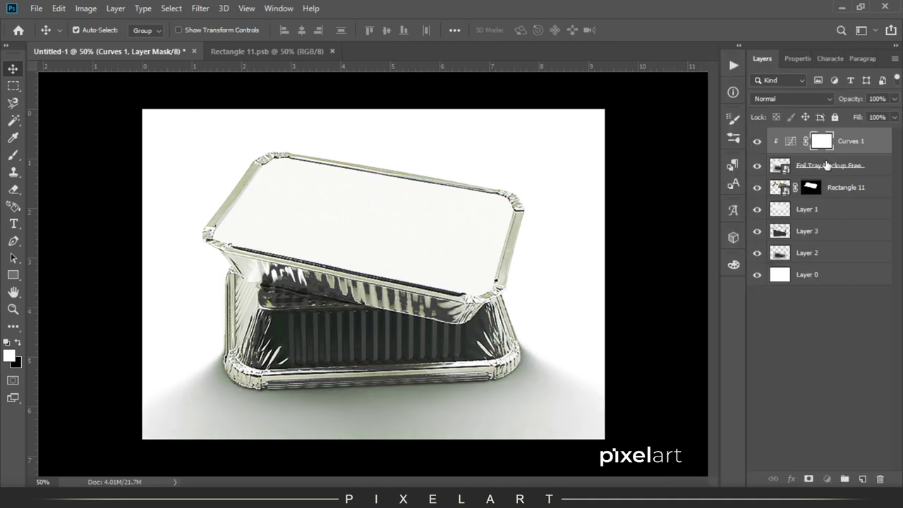
click(811, 165)
click(790, 98)
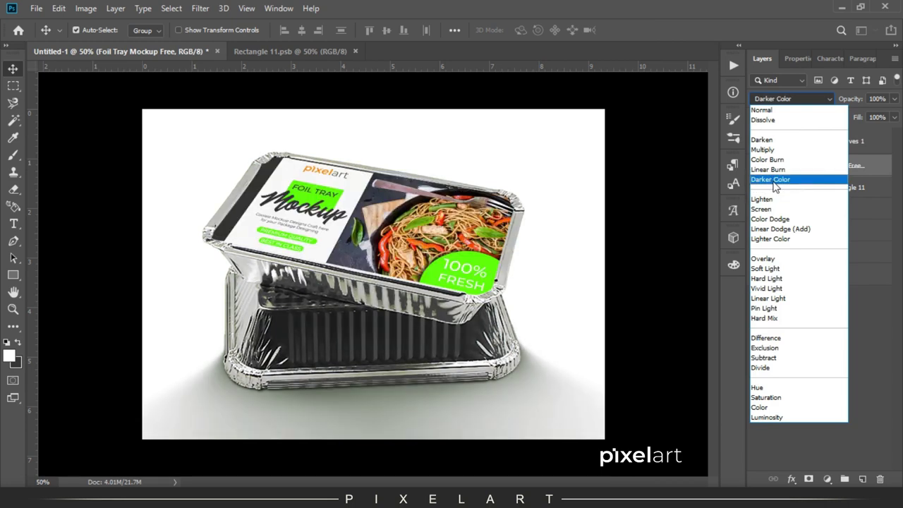
click(774, 180)
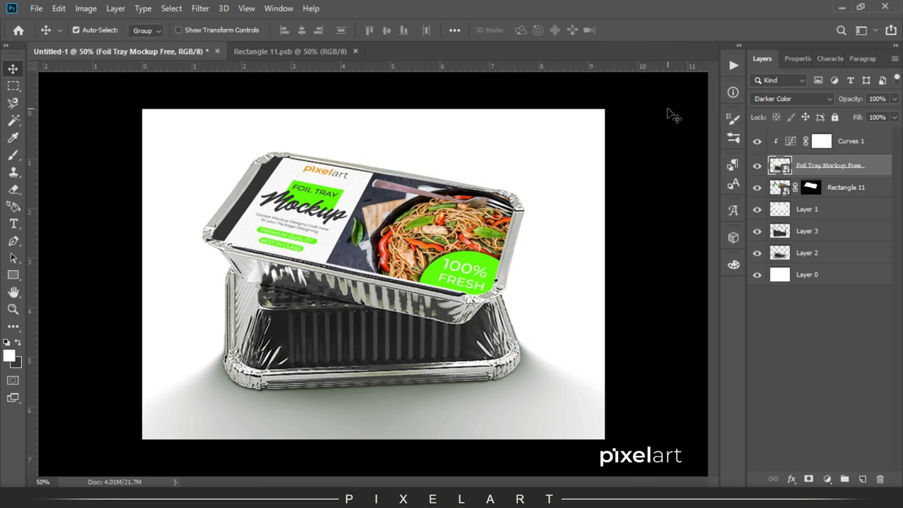
key(ctrl+minus)
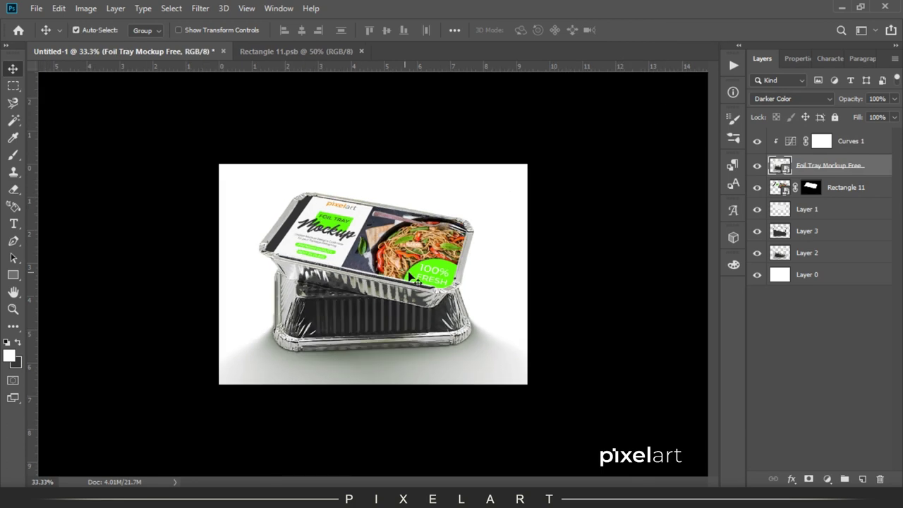
Step: Sample the FRESH badge's bright green with the eyedropper and fill Layer 0 with it
key(i)
click(452, 267)
click(17, 343)
click(803, 273)
key(ctrl+BackSpace)
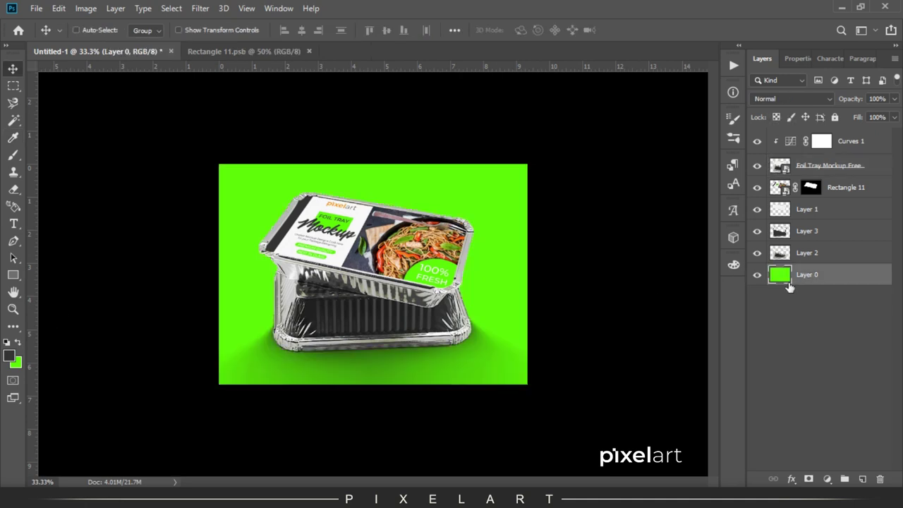
Step: Lighten the background colour to a pale mint green and refill Layer 0
click(16, 365)
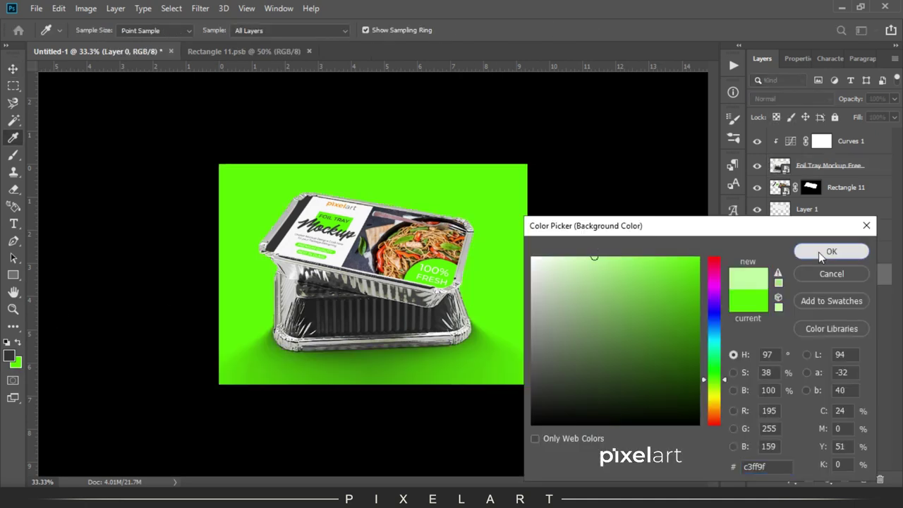
click(818, 252)
click(15, 364)
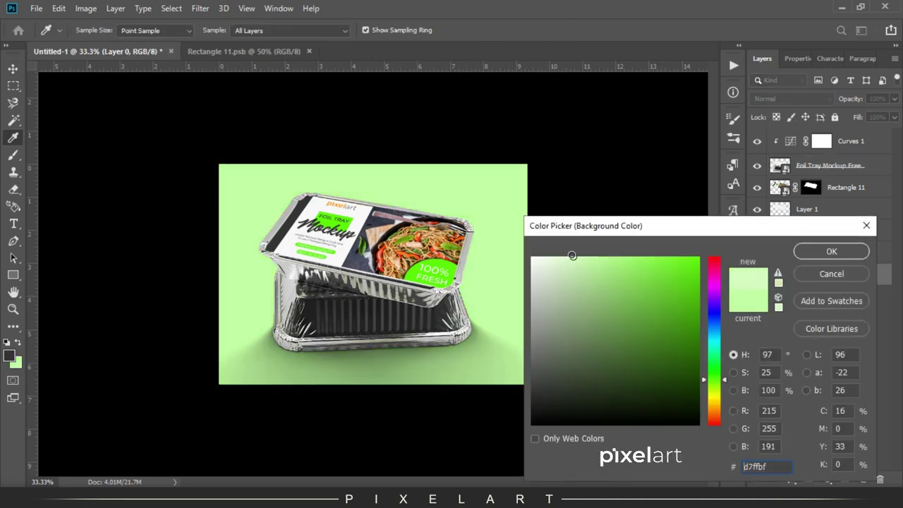
click(806, 251)
key(ctrl+BackSpace)
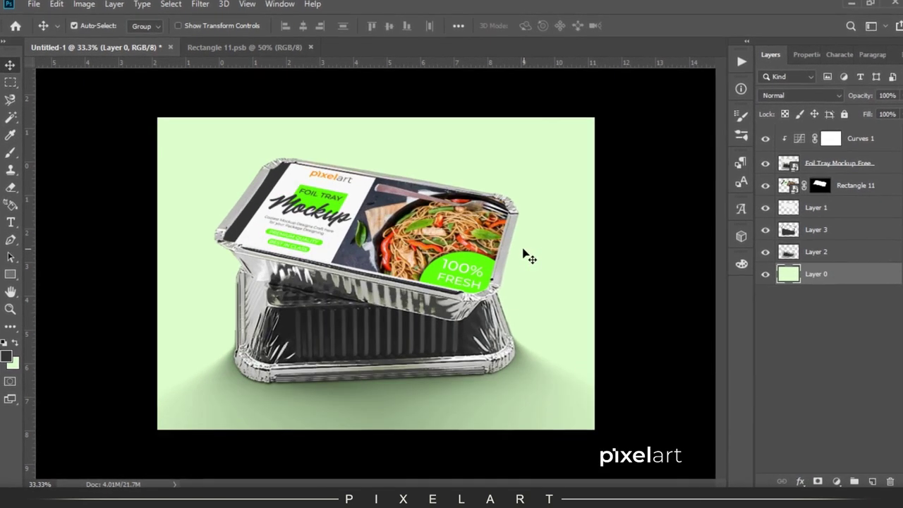
right_click(676, 191)
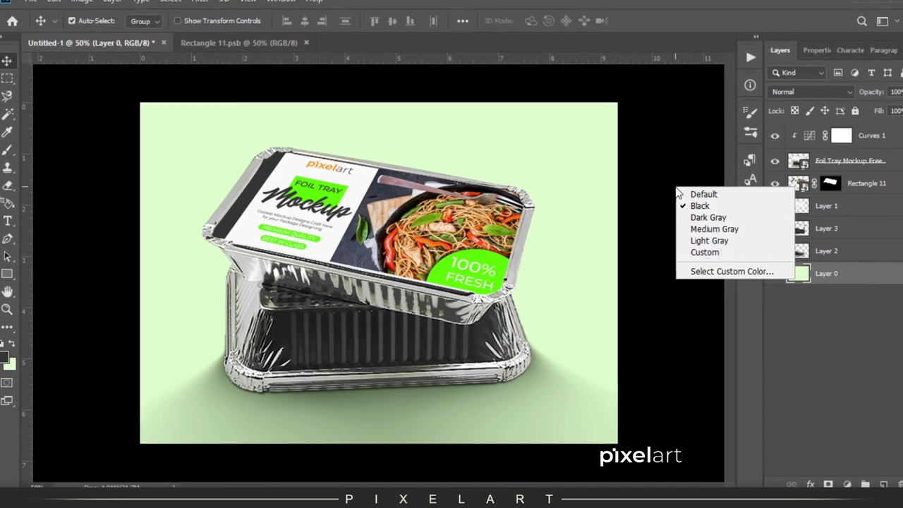
Step: Set the pasteboard surround colour to Default dark grey
click(695, 194)
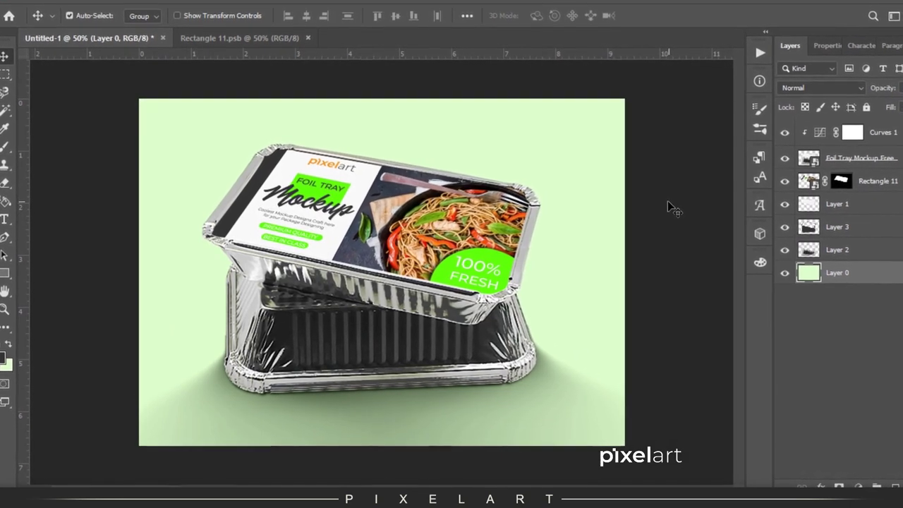